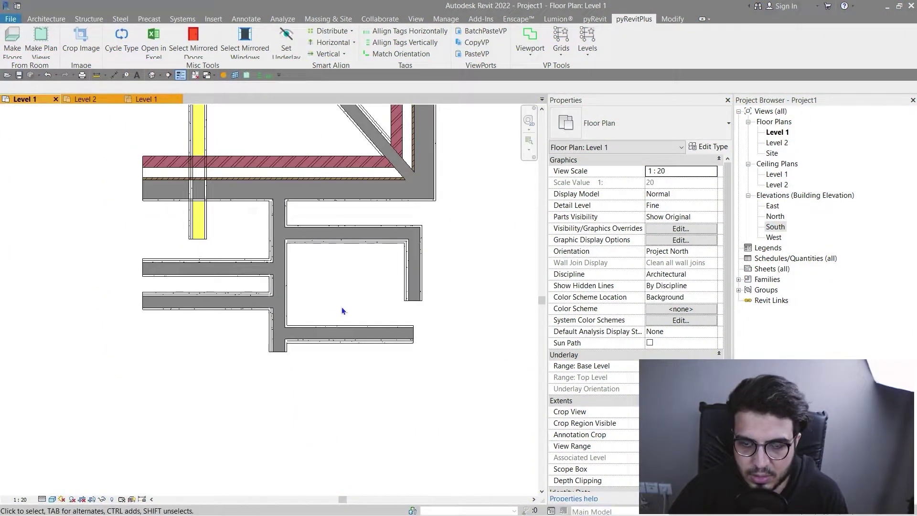
Step: Examine the wall layout and layered wall joins throughout the Level 1 floor plan at Fine detail level
middle_drag(348, 308, 312, 379)
scroll(311, 341, down, 3)
middle_drag(243, 220, 262, 289)
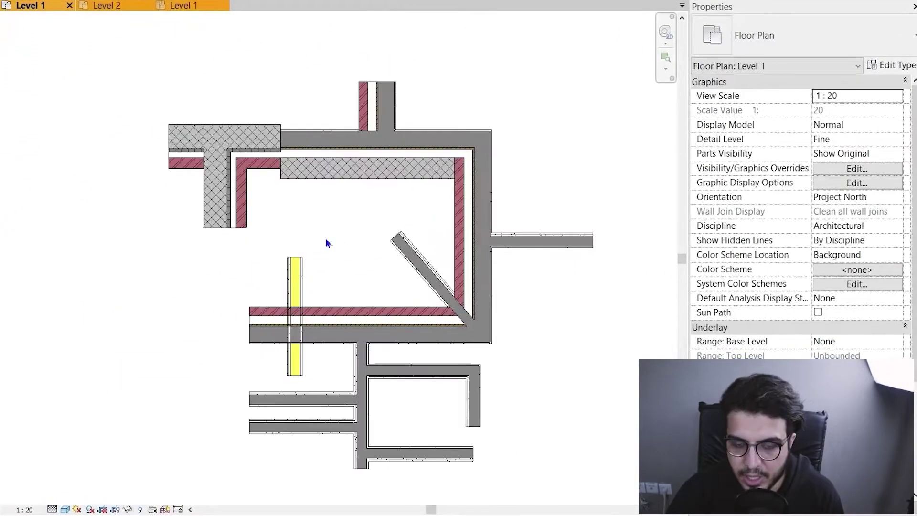
scroll(297, 154, up, 5)
scroll(320, 173, down, 3)
middle_drag(292, 235, 266, 223)
mouse_move(352, 217)
middle_down()
mouse_move(305, 262)
mouse_move(280, 271)
mouse_move(356, 221)
middle_up()
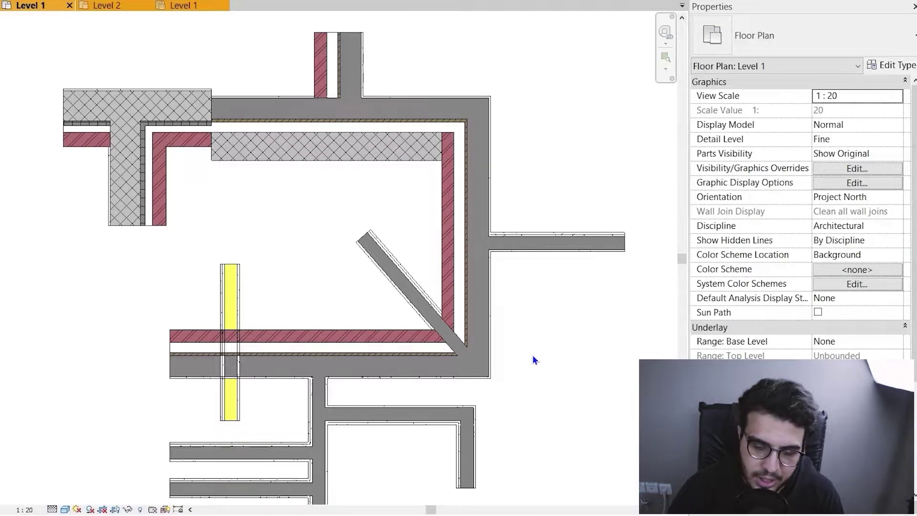
middle_drag(552, 296, 498, 258)
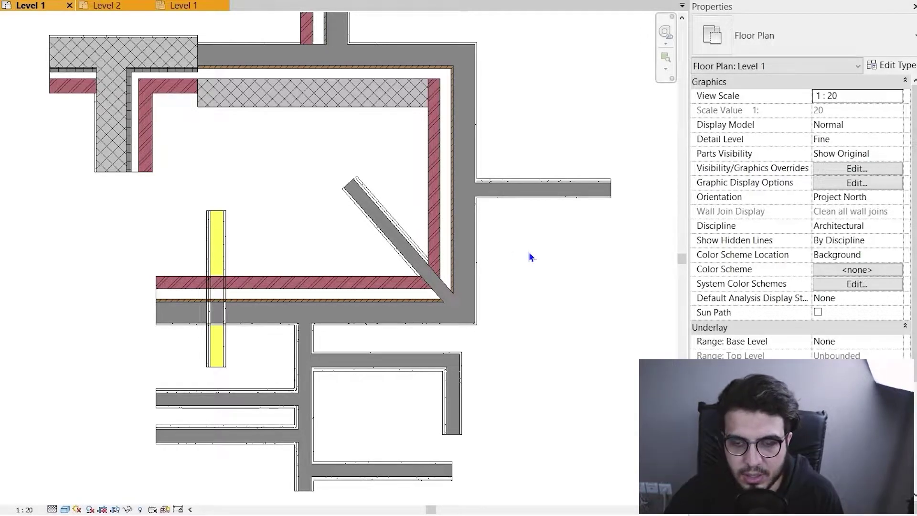
scroll(528, 257, up, 2)
middle_drag(375, 196, 504, 334)
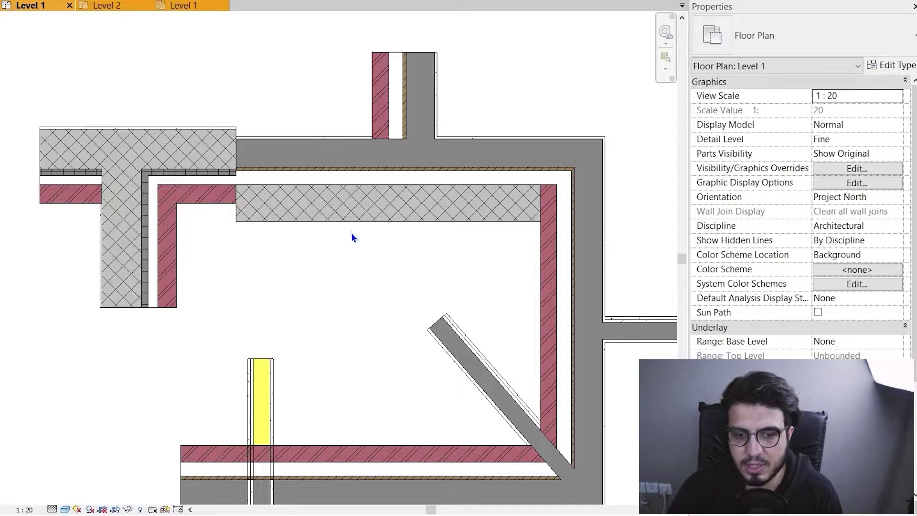
scroll(352, 237, down, 1)
middle_drag(338, 303, 316, 303)
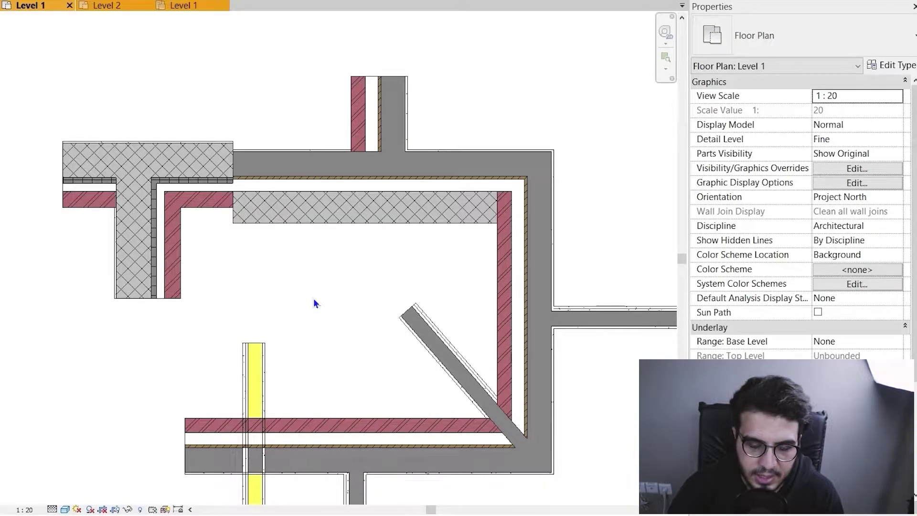
scroll(313, 301, down, 1)
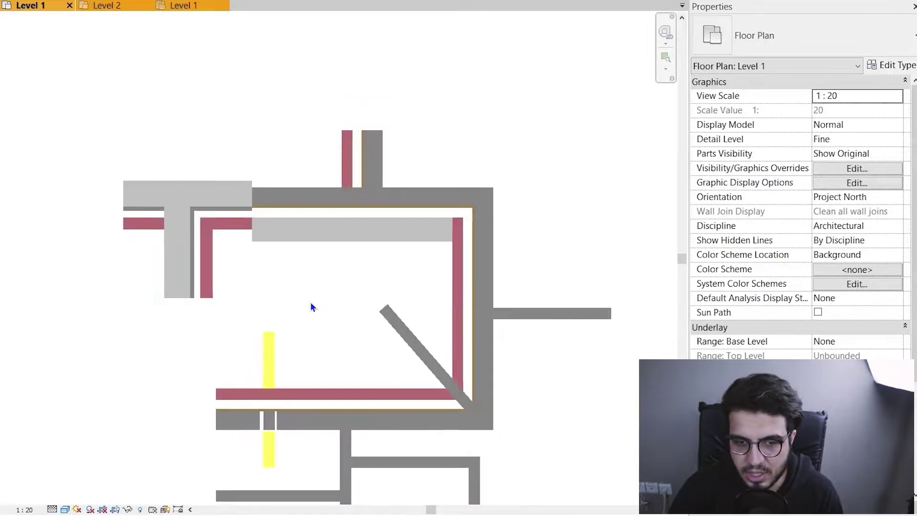
middle_drag(310, 303, 340, 114)
middle_drag(280, 330, 266, 266)
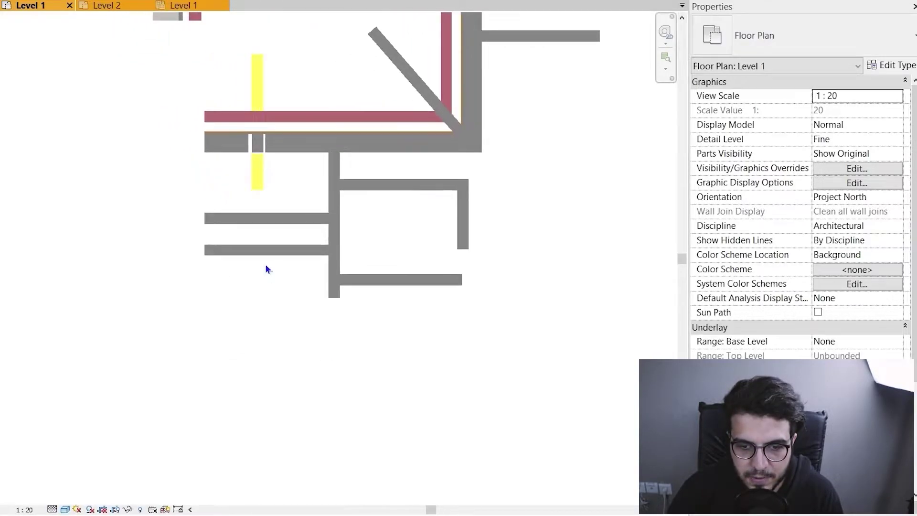
scroll(287, 270, up, 6)
scroll(282, 301, down, 2)
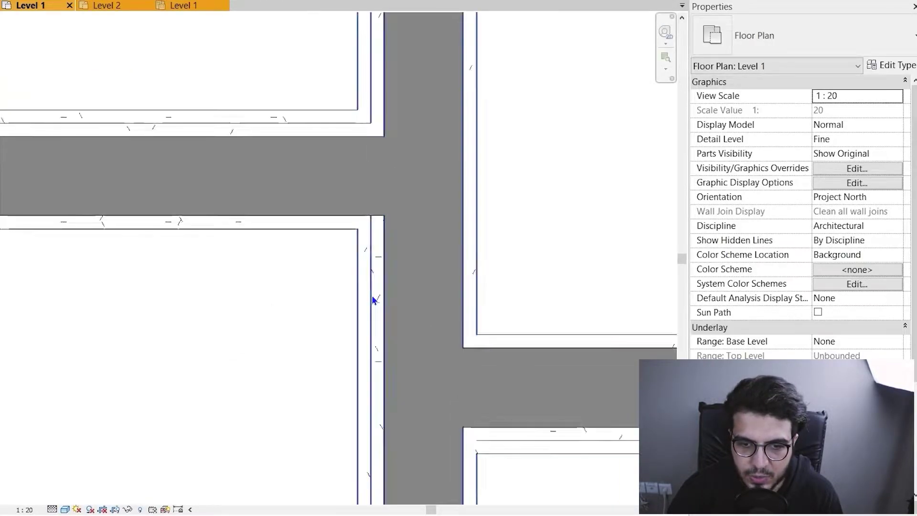
middle_drag(282, 302, 262, 239)
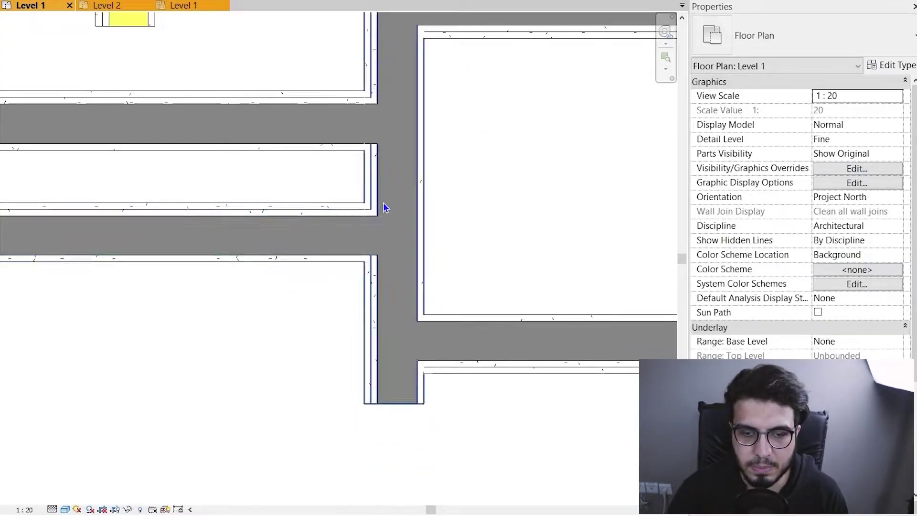
scroll(382, 206, up, 2)
scroll(324, 278, down, 2)
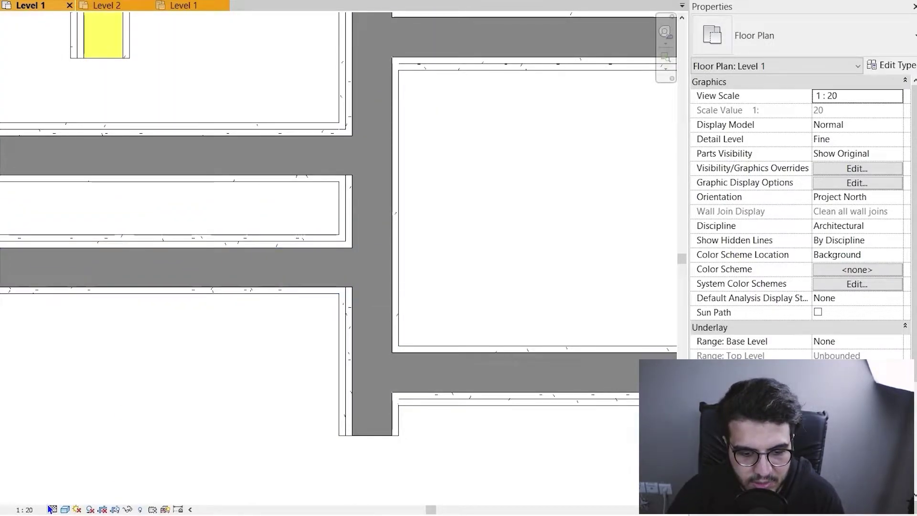
Step: Set the Level 1 plan's detail level to Coarse and its visual style to Hidden Line, dismissing the save reminder
click(52, 509)
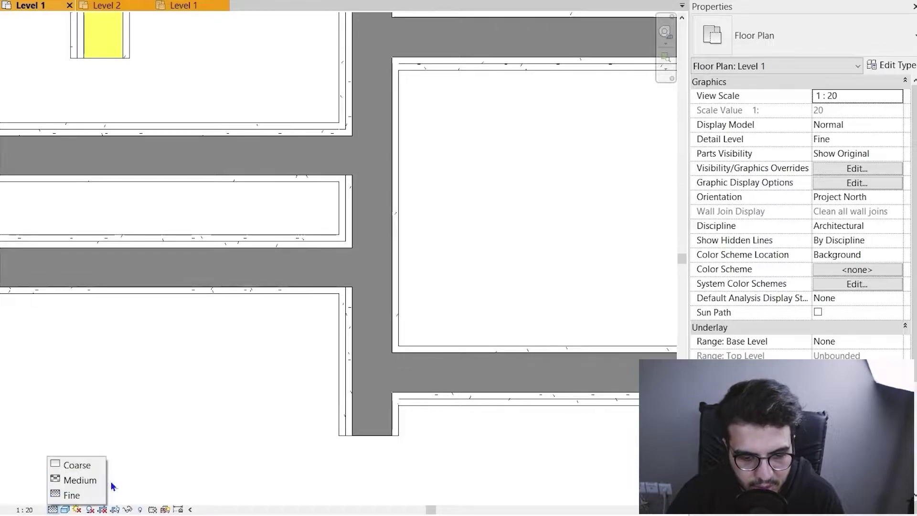
click(103, 469)
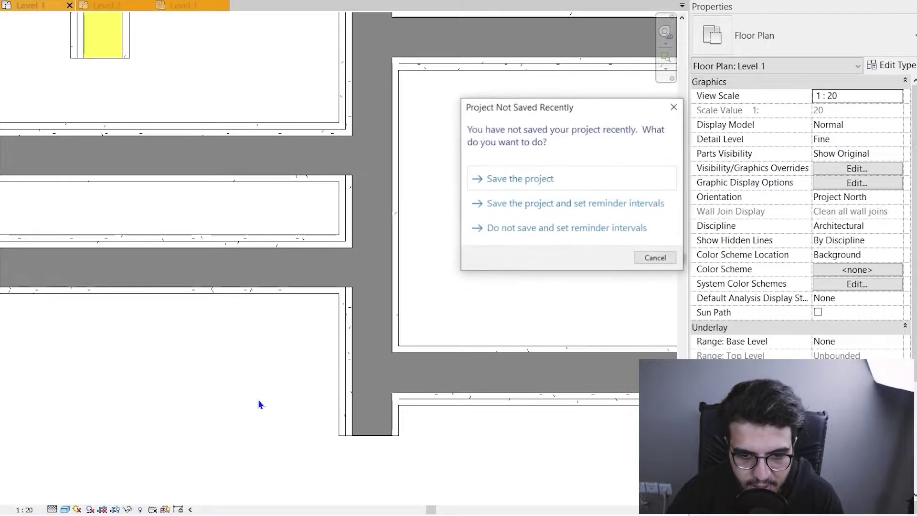
click(655, 258)
scroll(454, 274, down, 5)
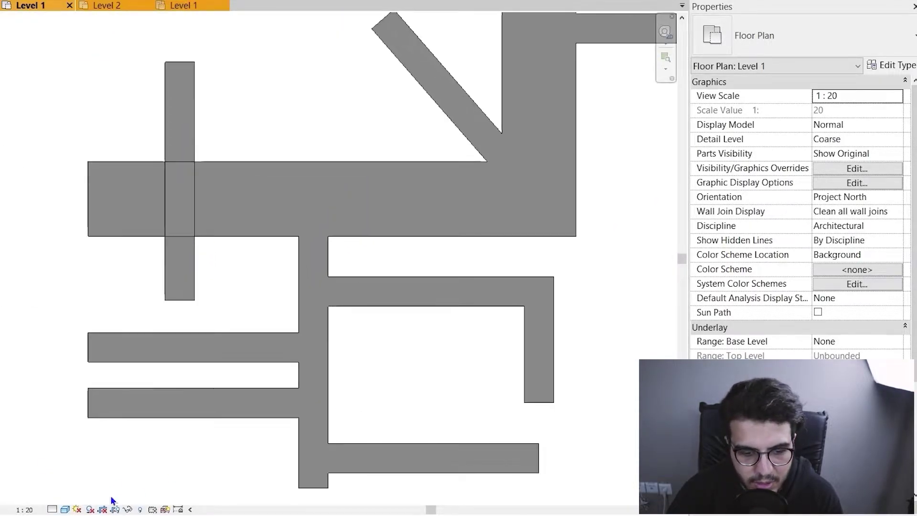
click(65, 509)
click(121, 452)
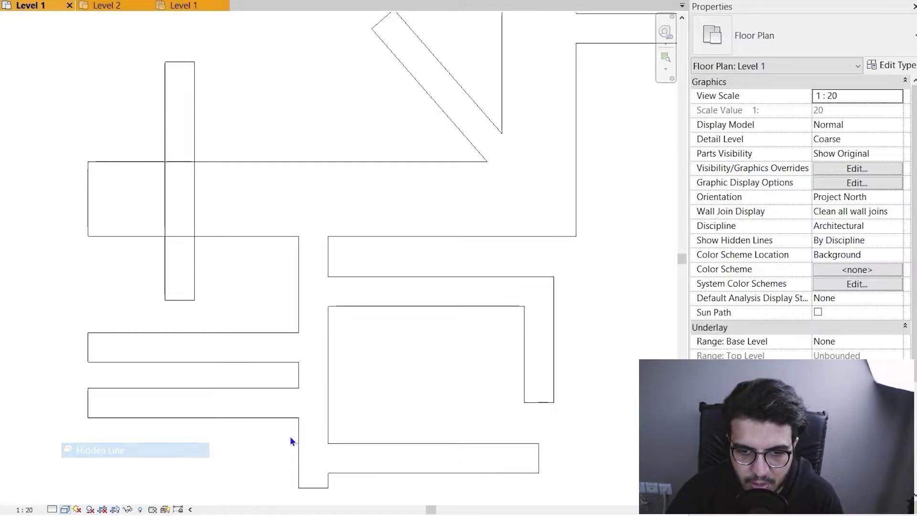
Step: Examine the coarse wall outlines where the partitions and the short branch wall meet the thick walls
scroll(479, 351, down, 3)
scroll(294, 189, up, 5)
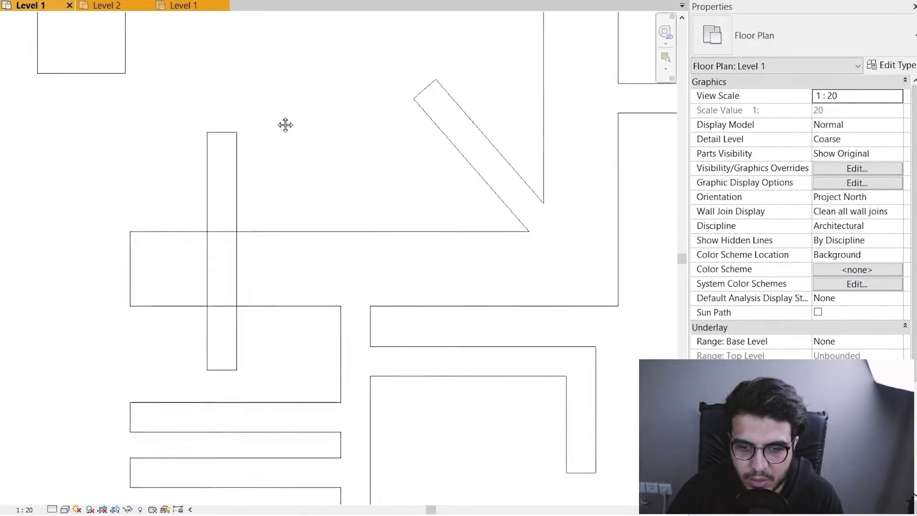
scroll(347, 187, down, 3)
scroll(305, 329, up, 5)
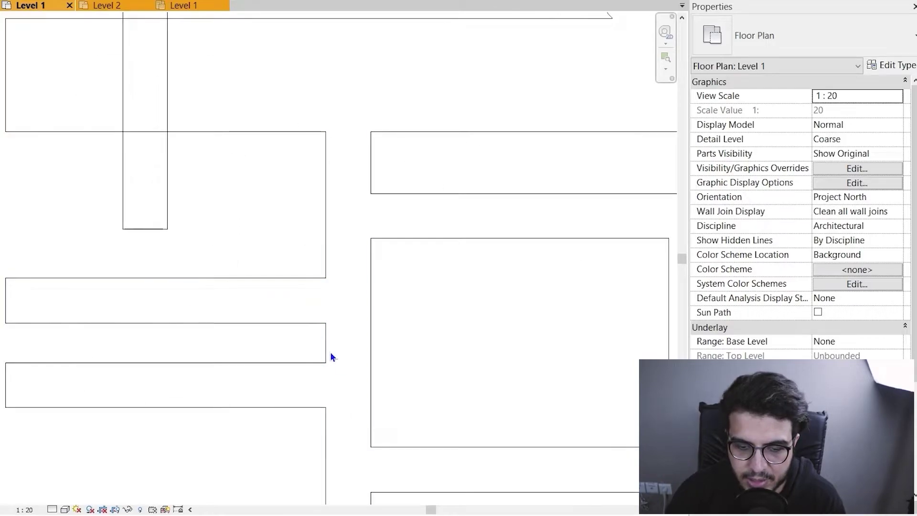
scroll(501, 325, down, 5)
scroll(288, 426, up, 3)
scroll(356, 242, up, 3)
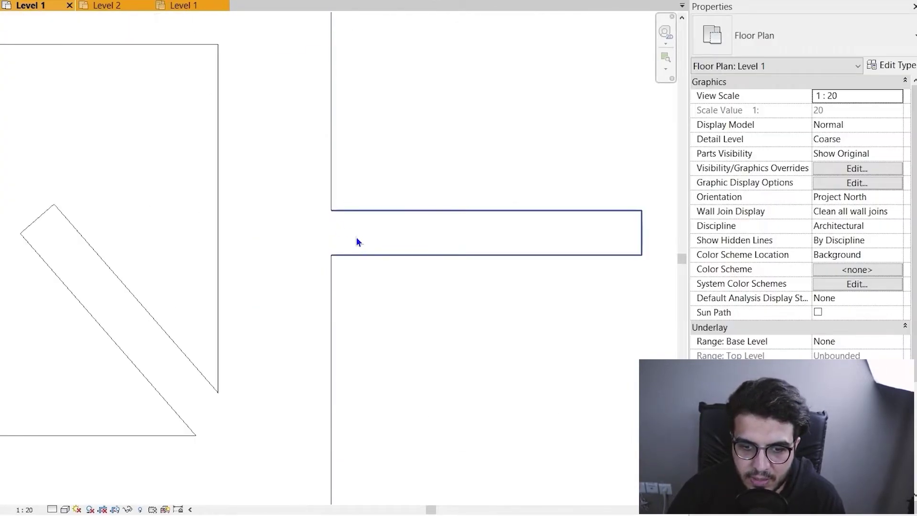
scroll(309, 183, down, 3)
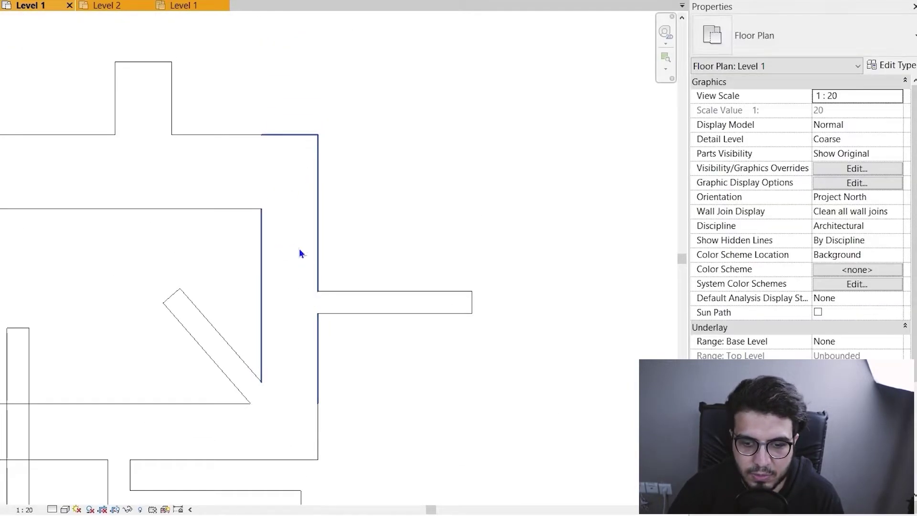
scroll(418, 352, up, 3)
scroll(397, 363, down, 3)
scroll(354, 329, down, 2)
scroll(292, 275, up, 5)
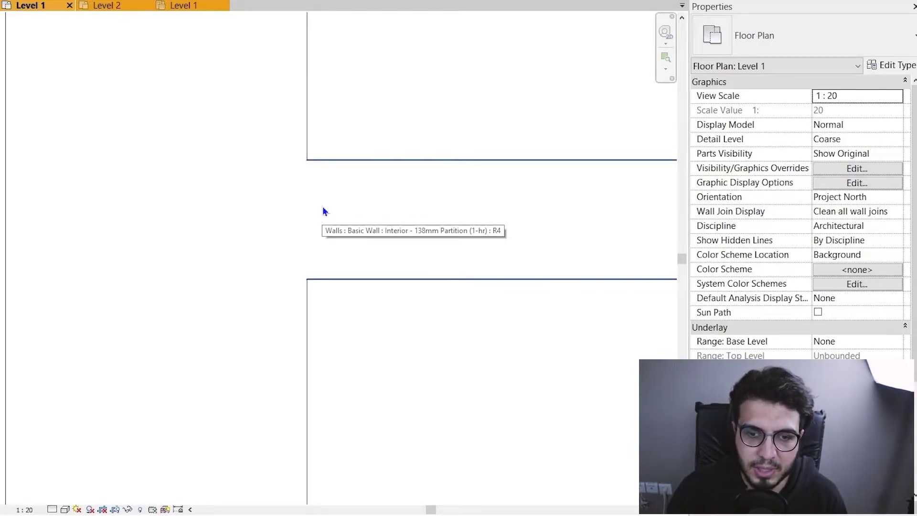
scroll(281, 193, down, 4)
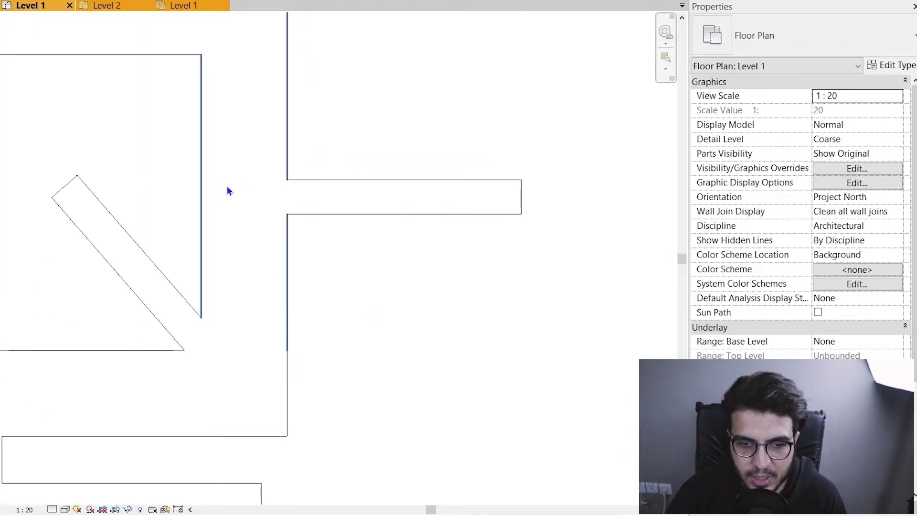
scroll(198, 215, down, 5)
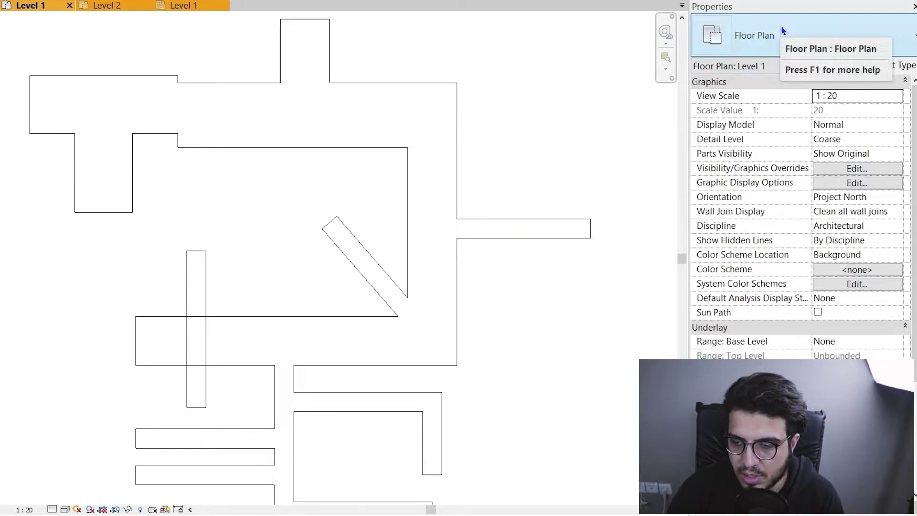
middle_drag(539, 366, 567, 342)
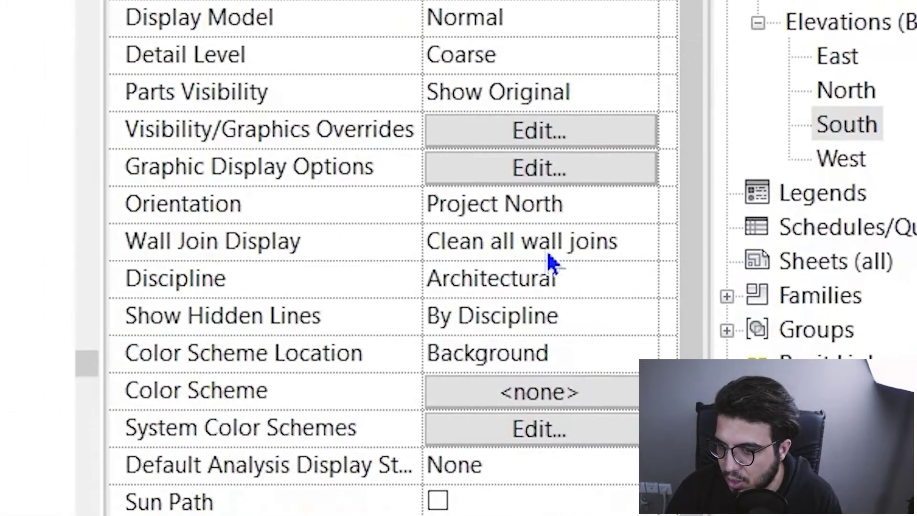
Step: Compare the cleaned joins at the branch walls with the unjoined wall crossing the thick lower wall
scroll(477, 205, up, 5)
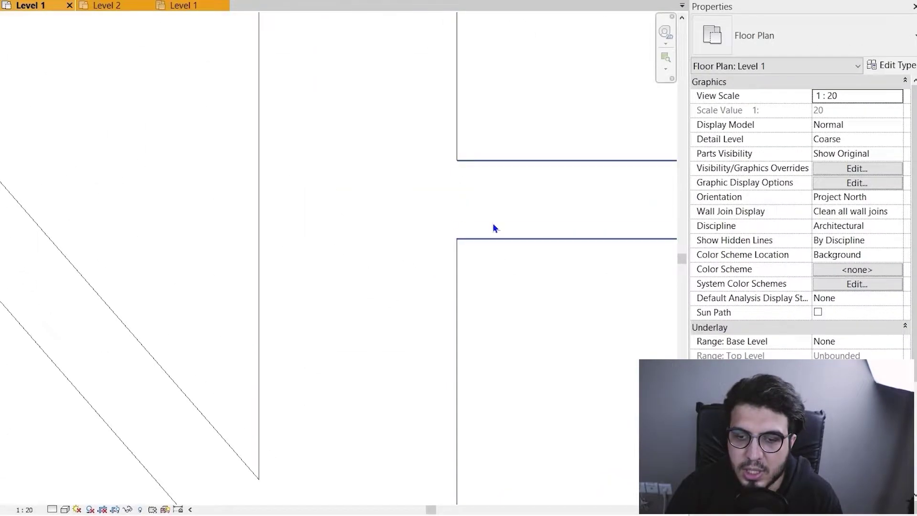
scroll(457, 213, down, 5)
scroll(454, 210, up, 5)
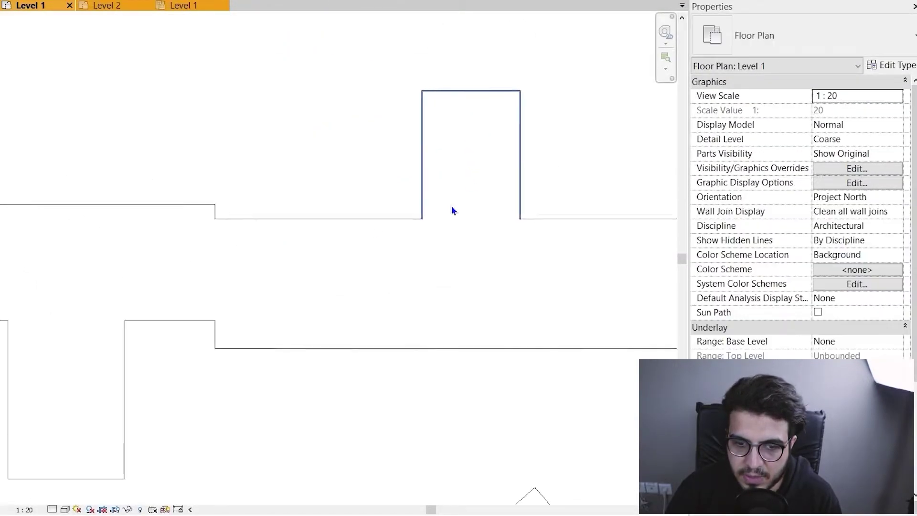
scroll(286, 253, down, 3)
middle_drag(446, 371, 439, 163)
scroll(231, 239, up, 5)
scroll(358, 273, up, 2)
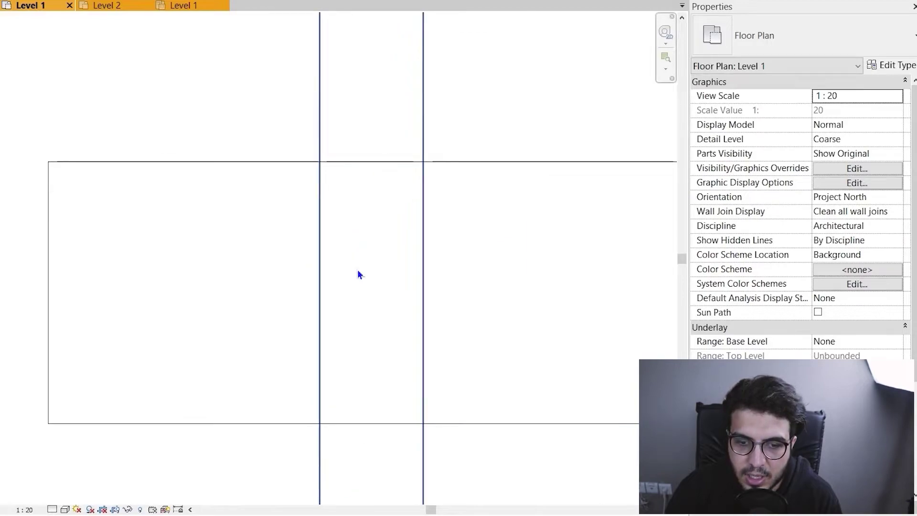
scroll(357, 274, down, 5)
scroll(382, 311, up, 4)
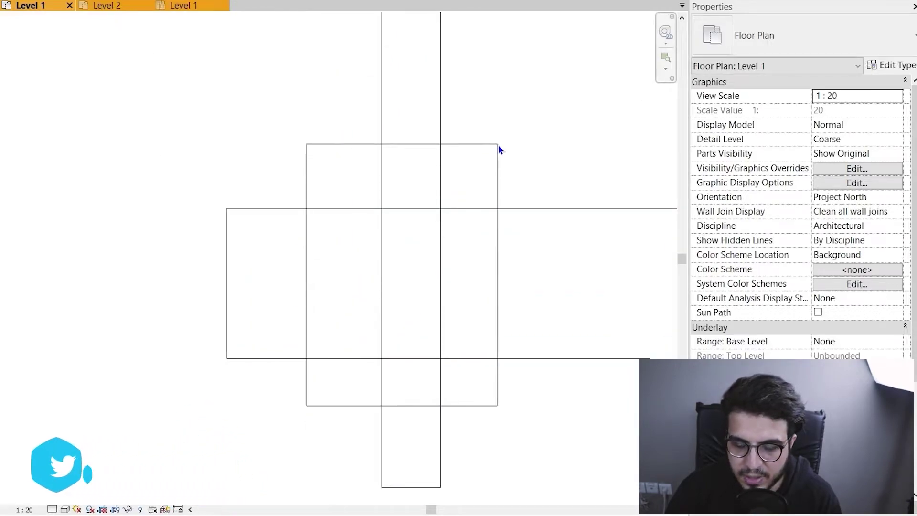
scroll(499, 152, down, 5)
scroll(436, 282, up, 5)
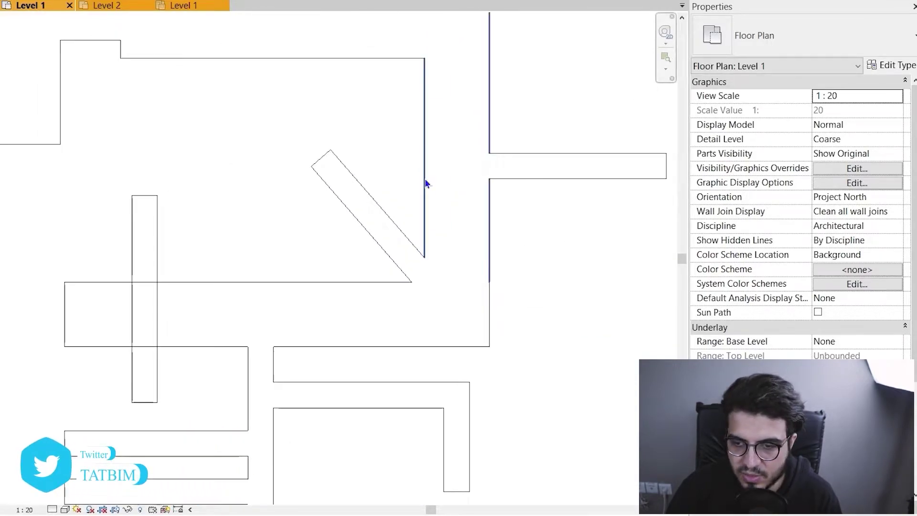
Step: Set the Level 1 plan's Wall Join Display to Clean same type wall joins
middle_drag(512, 269, 430, 287)
middle_drag(136, 361, 194, 354)
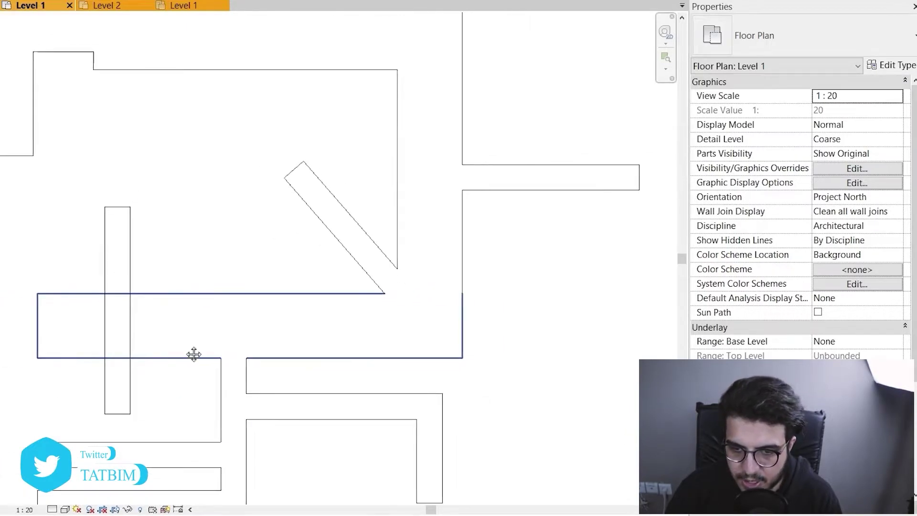
scroll(486, 211, up, 4)
scroll(435, 189, down, 4)
middle_drag(396, 184, 368, 273)
click(897, 212)
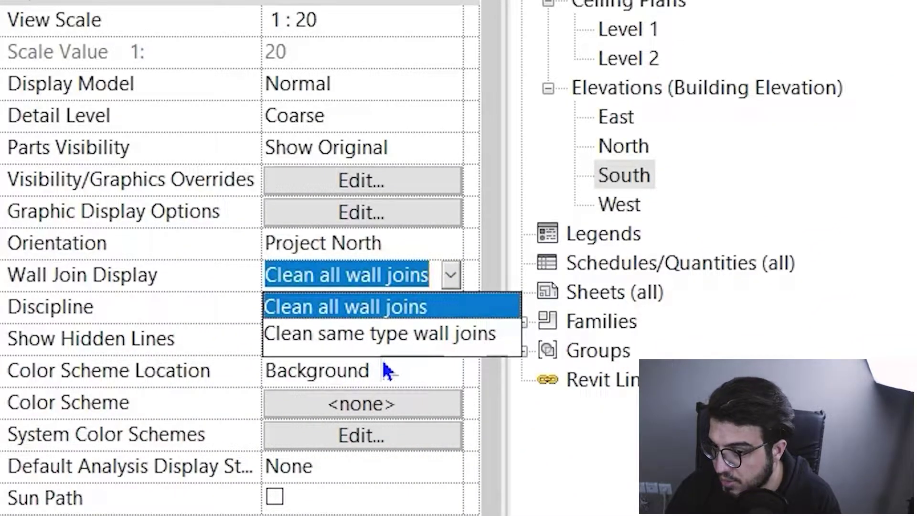
click(386, 337)
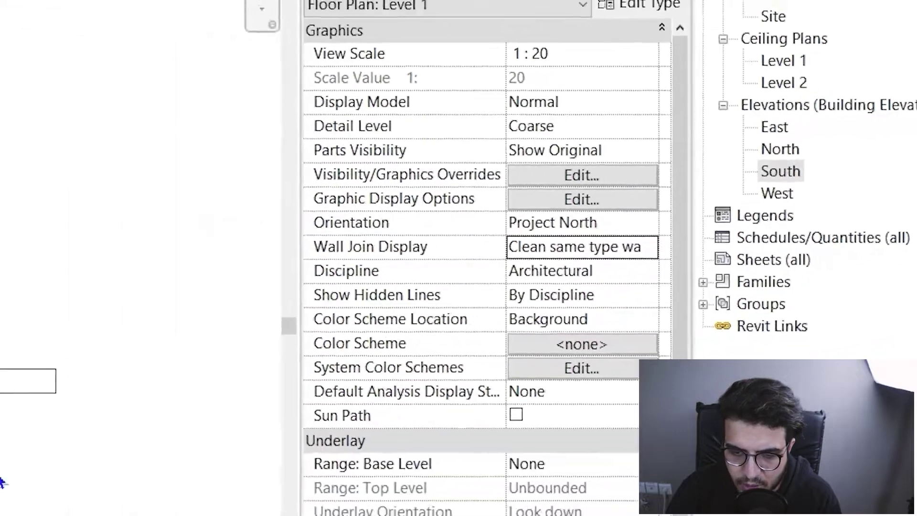
Step: Examine the joins among the partitions below the thick lower wall and their junction with it, selecting two partitions to compare their types
middle_drag(483, 370, 297, 9)
scroll(333, 88, up, 3)
scroll(374, 179, down, 3)
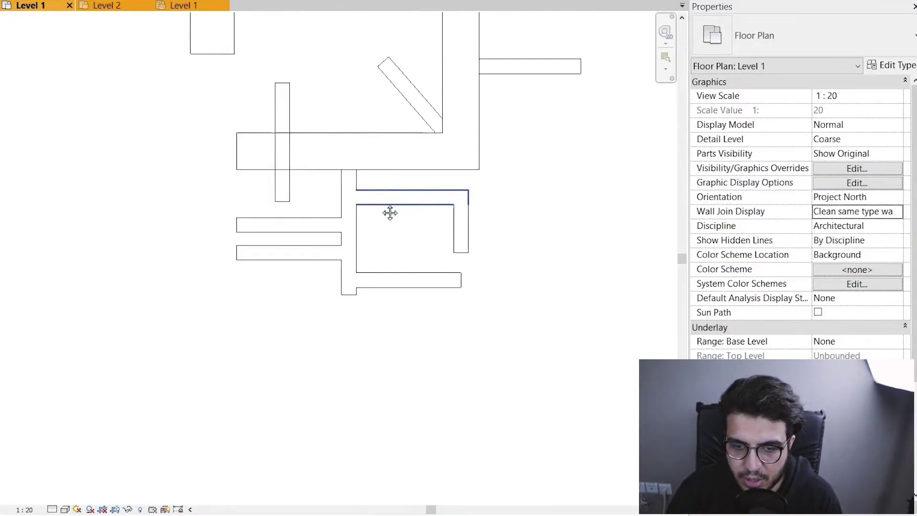
scroll(391, 288, up, 5)
scroll(377, 311, up, 5)
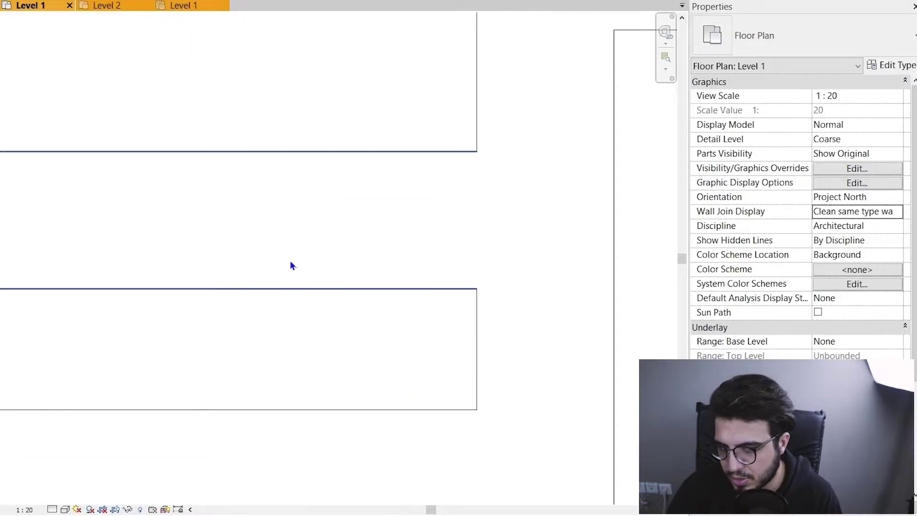
scroll(306, 265, down, 3)
click(308, 266)
click(462, 305)
click(507, 307)
scroll(507, 307, down, 3)
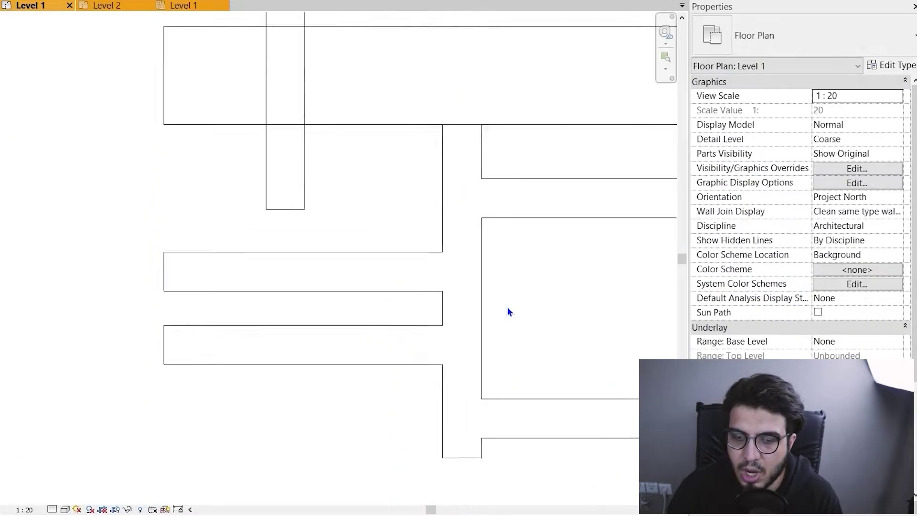
middle_drag(562, 322, 467, 303)
scroll(432, 281, down, 4)
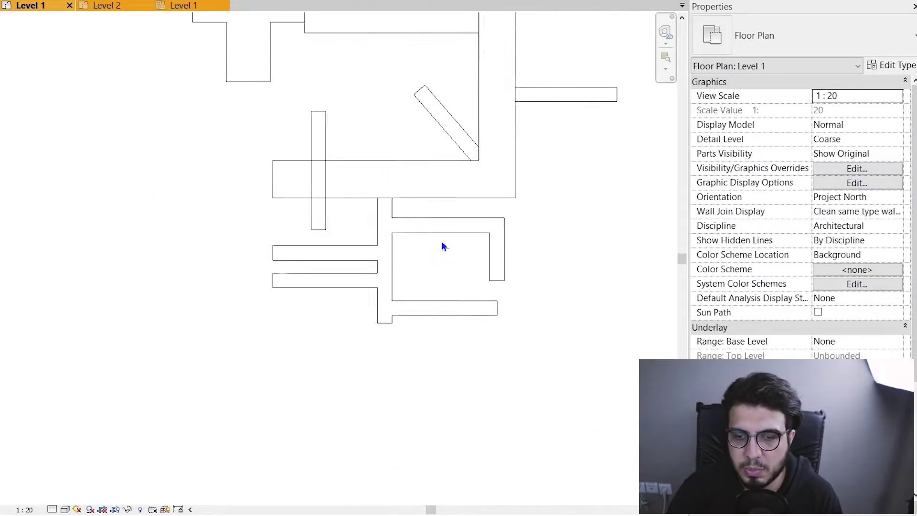
scroll(320, 286, up, 6)
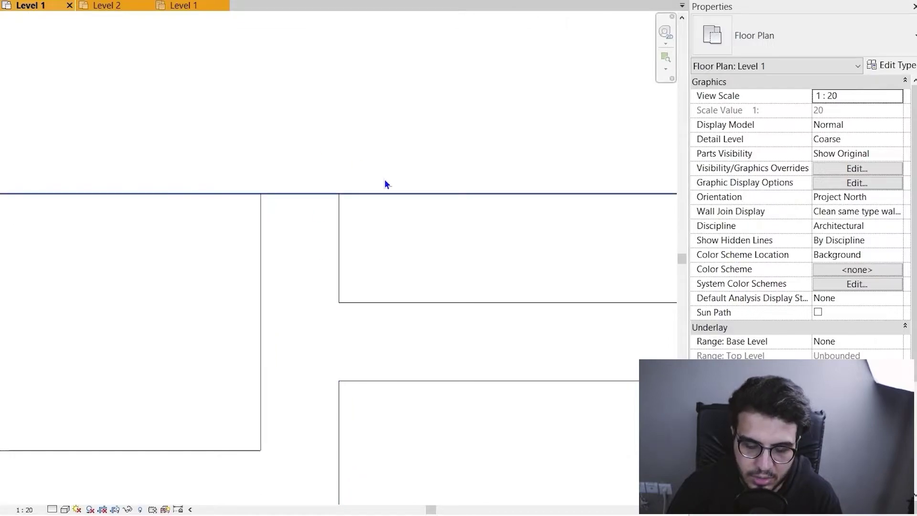
Step: Set the Level 1 plan's detail level to Fine and its visual style to Shaded
scroll(391, 200, down, 4)
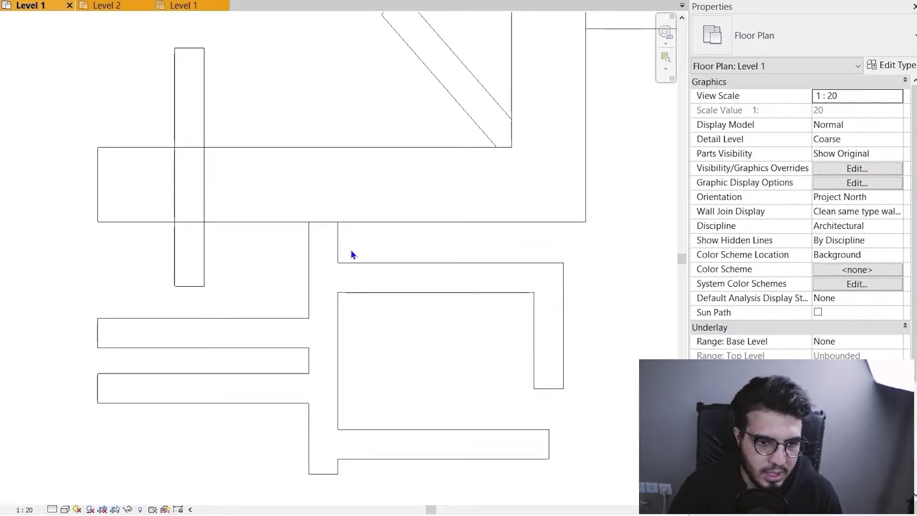
scroll(393, 253, down, 3)
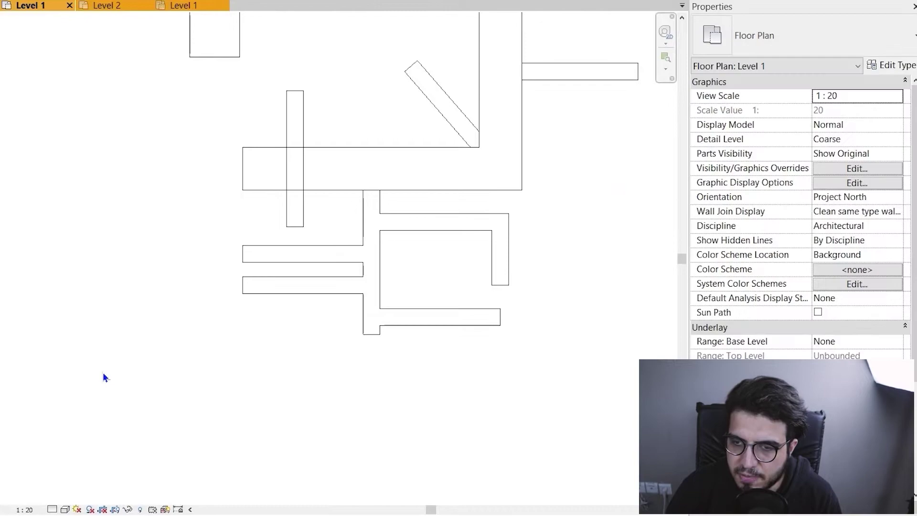
click(52, 509)
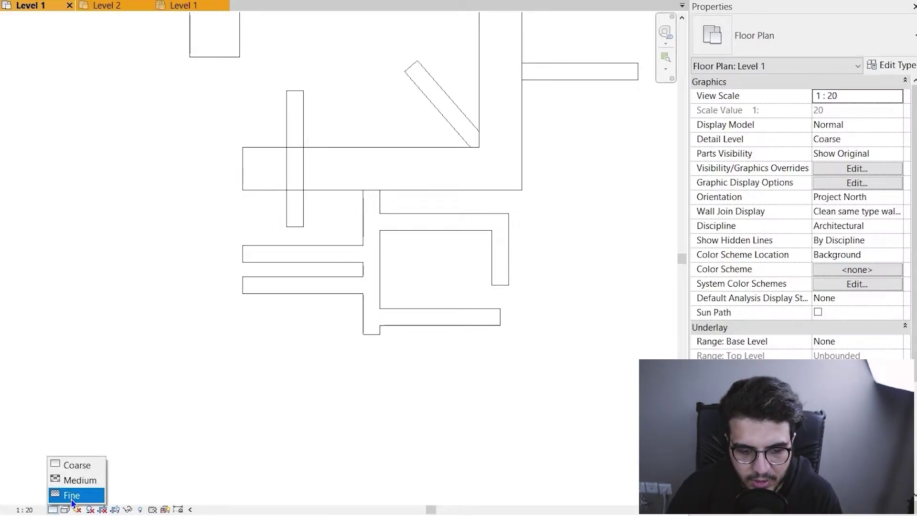
click(72, 495)
click(65, 509)
click(77, 463)
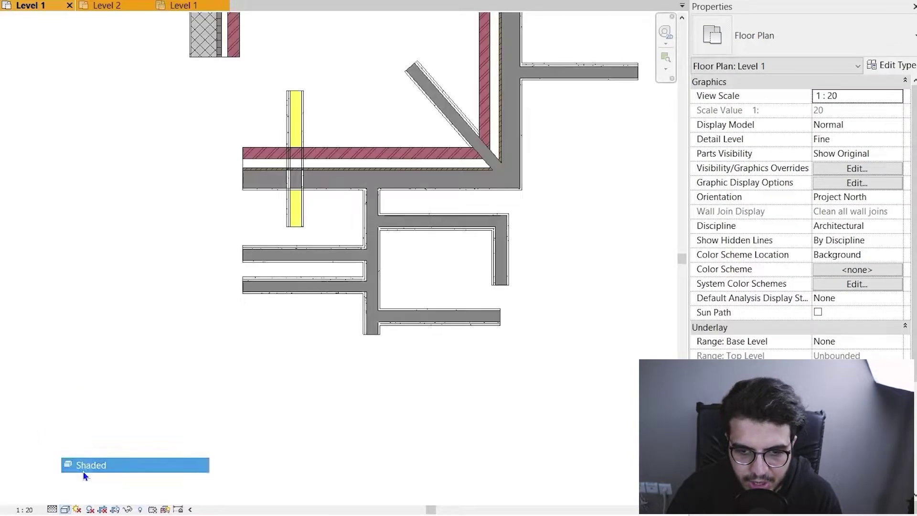
Step: Examine how the wall layers join among the partitions and where the branch walls meet the thick walls
scroll(418, 238, up, 5)
scroll(341, 397, up, 8)
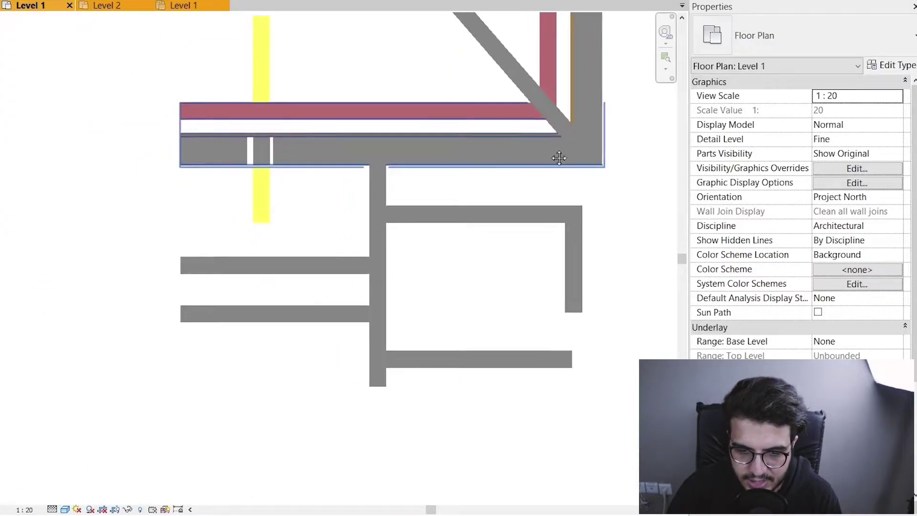
click(440, 234)
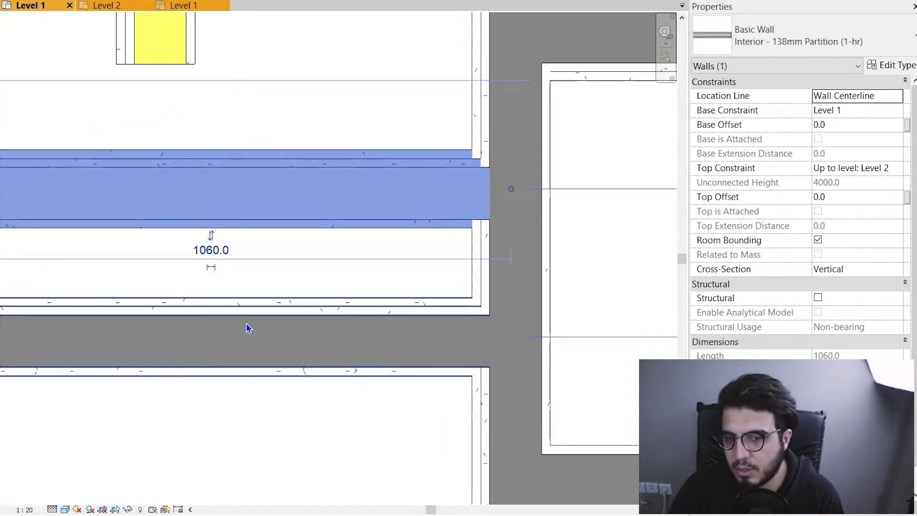
scroll(256, 328, down, 4)
scroll(414, 370, up, 8)
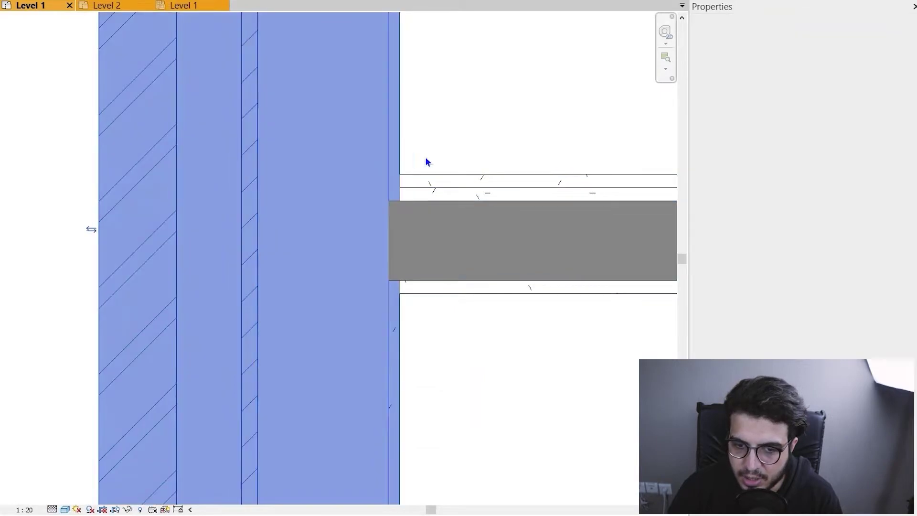
click(492, 102)
scroll(498, 99, down, 3)
middle_drag(300, 183, 324, 195)
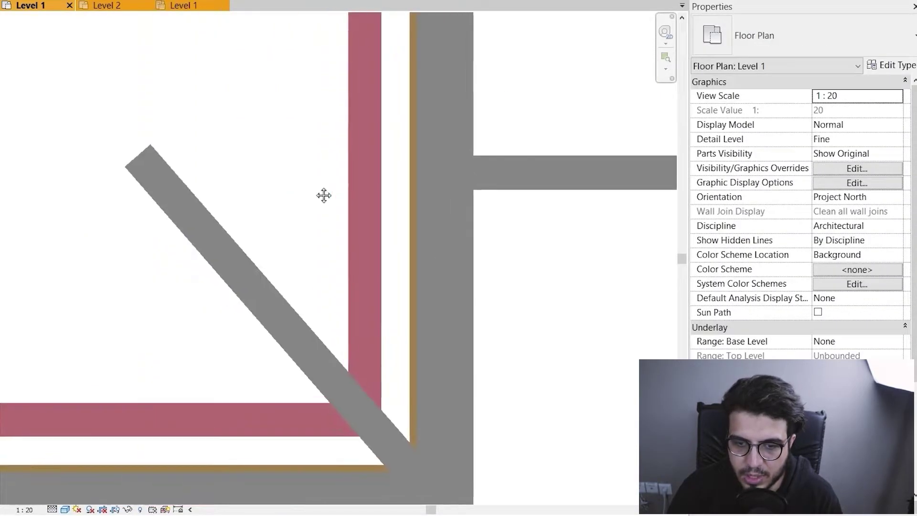
Step: Draw a similar horizontal 138 mm partition about 537 mm long from inside the room into the thick vertical wall
click(542, 176)
key(c)
key(s)
middle_drag(313, 105, 409, 308)
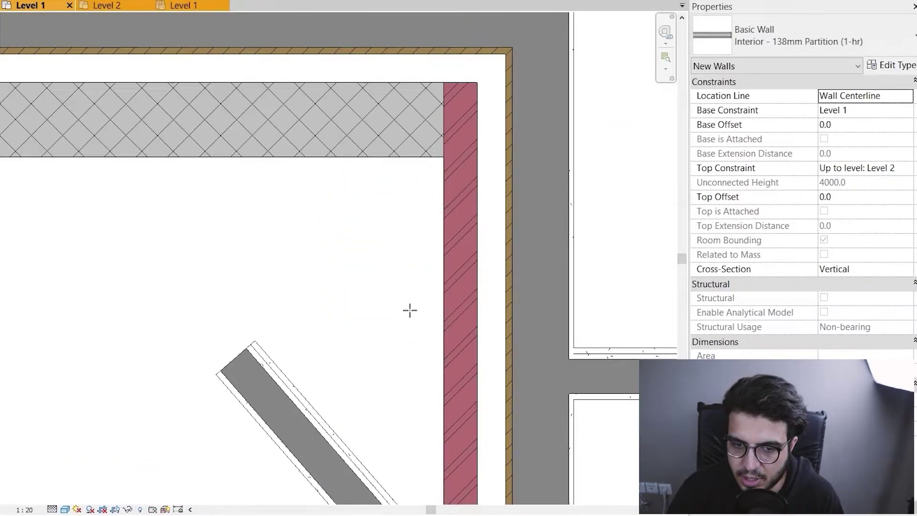
click(308, 266)
click(507, 262)
key(Escape)
key(Escape)
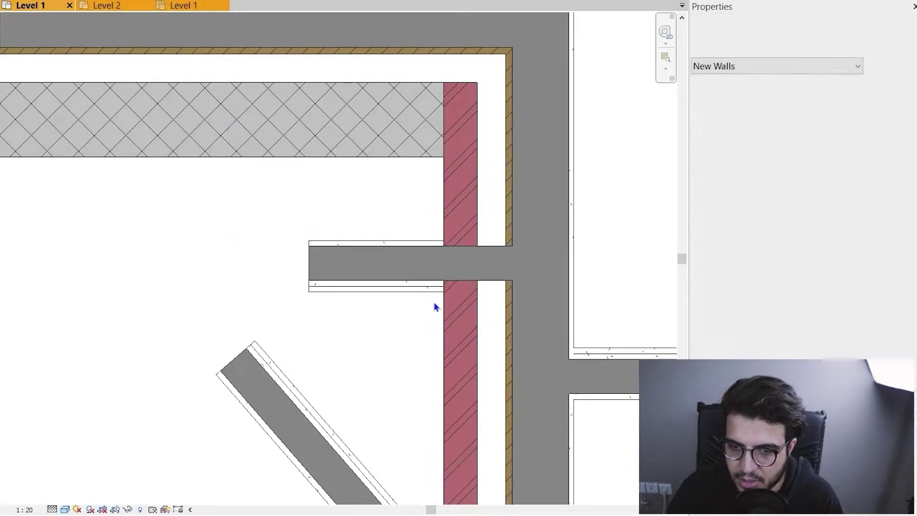
Step: Examine how the new partition's core passes through the brick and cavity layers of the thick vertical wall
scroll(432, 298, up, 3)
middle_drag(411, 328, 358, 297)
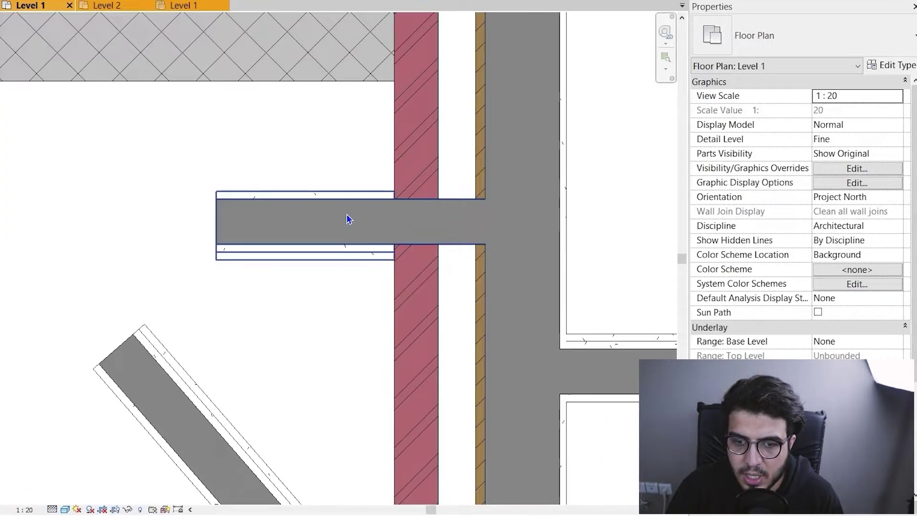
scroll(385, 223, up, 1)
mouse_move(385, 223)
middle_down()
mouse_move(447, 231)
mouse_move(381, 236)
middle_up()
scroll(404, 264, down, 1)
middle_drag(404, 264, 389, 295)
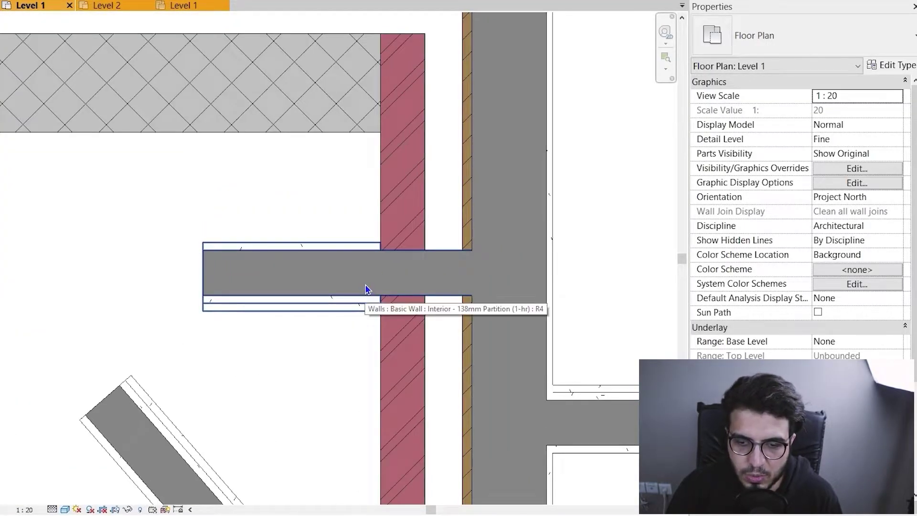
click(309, 306)
scroll(317, 349, down, 3)
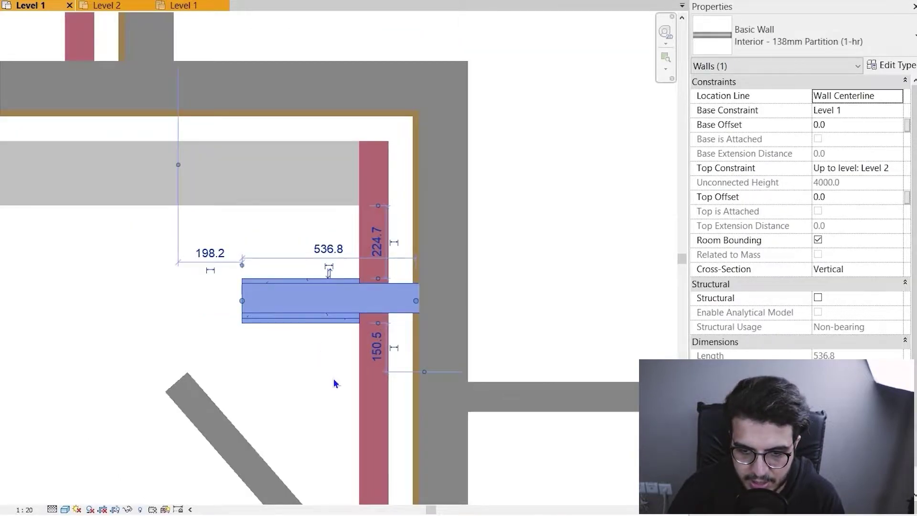
key(Escape)
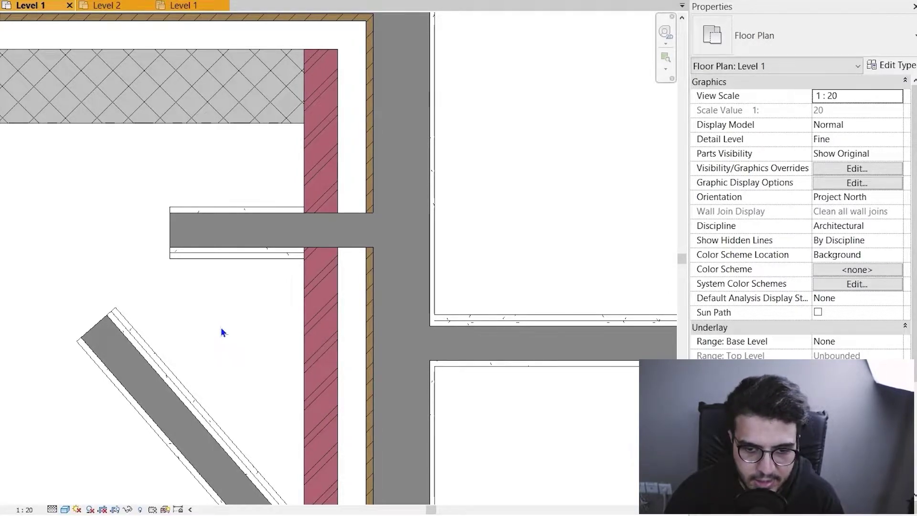
scroll(234, 258, up, 1)
scroll(240, 260, up, 1)
mouse_move(266, 341)
middle_down()
mouse_move(225, 334)
mouse_move(244, 337)
middle_up()
scroll(339, 215, up, 1)
Step: Disallow the join at the new partition's end inside the thick vertical wall
click(250, 244)
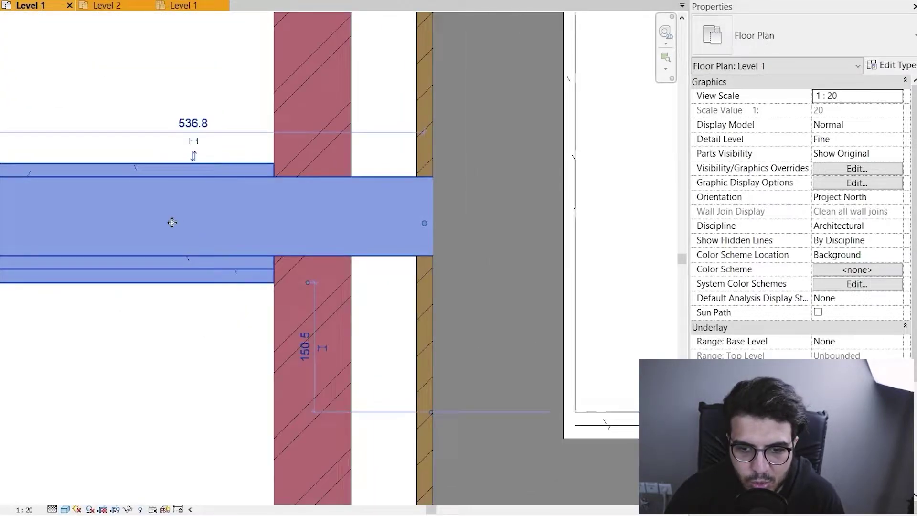
scroll(296, 266, down, 2)
scroll(330, 210, up, 1)
scroll(330, 210, up, 2)
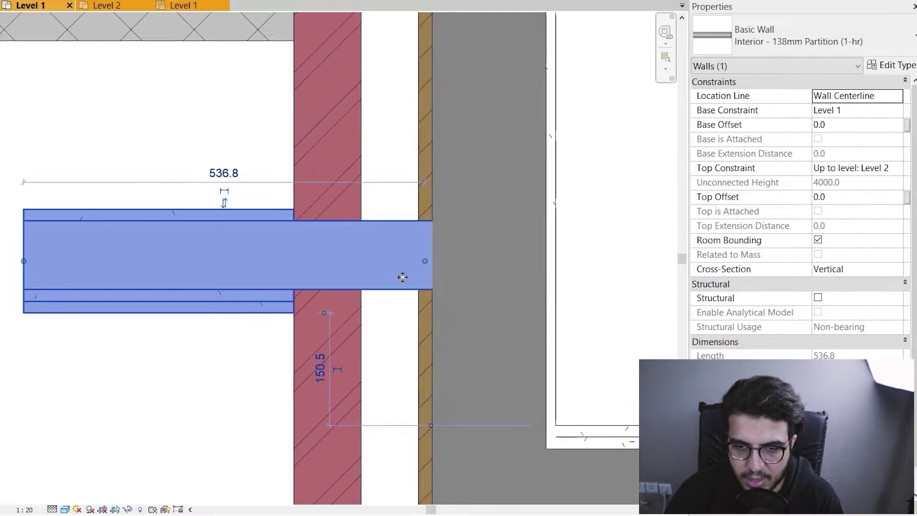
scroll(351, 308, down, 2)
scroll(354, 284, up, 3)
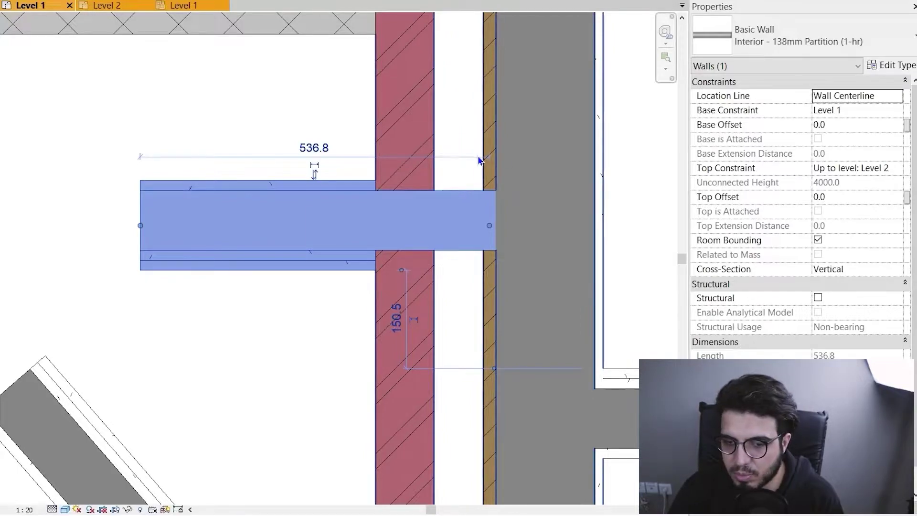
scroll(303, 239, down, 2)
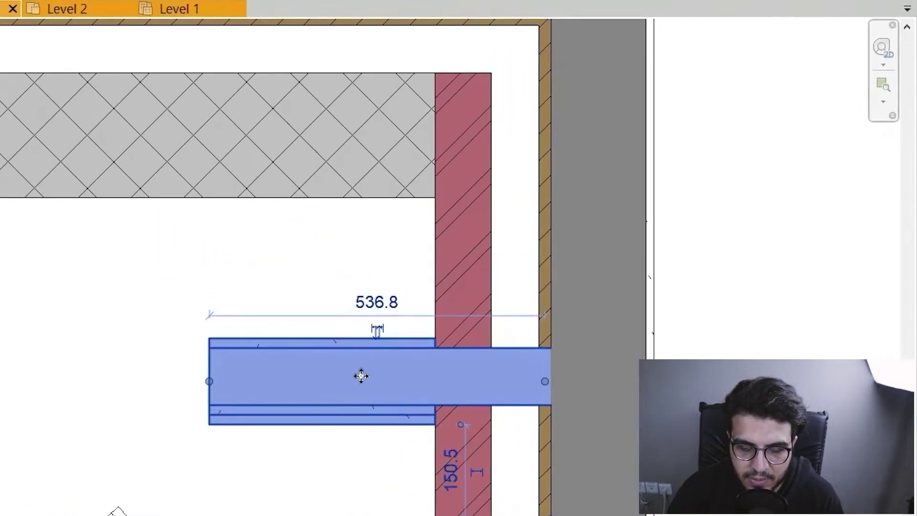
right_click(546, 387)
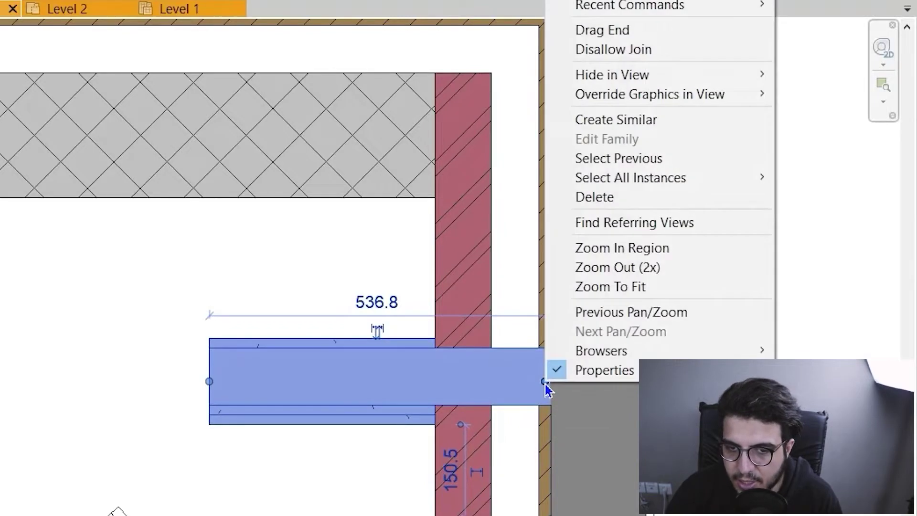
click(691, 61)
click(351, 401)
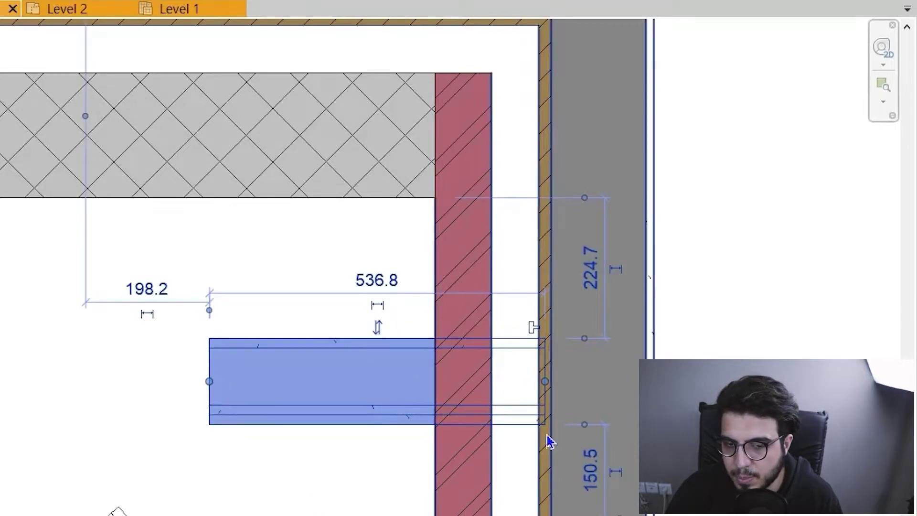
Step: Shorten the unjoined partition so its end stops at the brick face of the thick vertical wall
drag(545, 381, 548, 391)
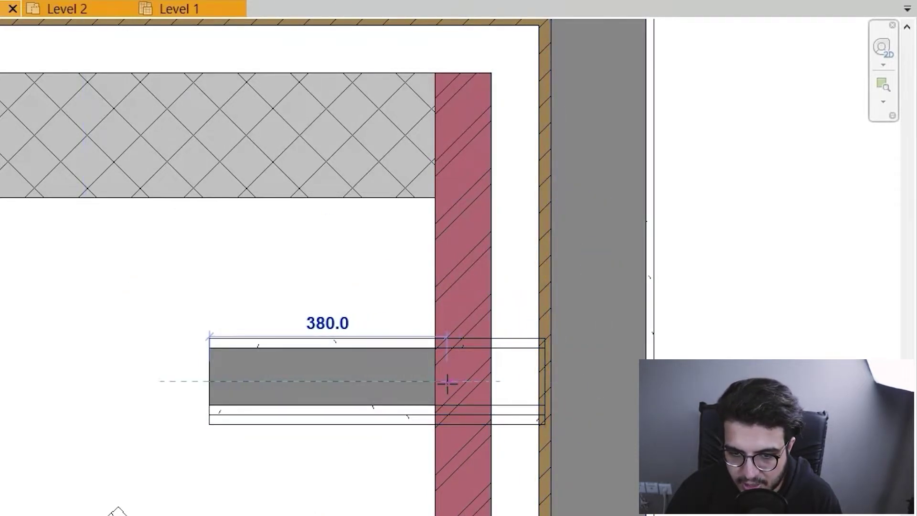
drag(432, 382, 433, 382)
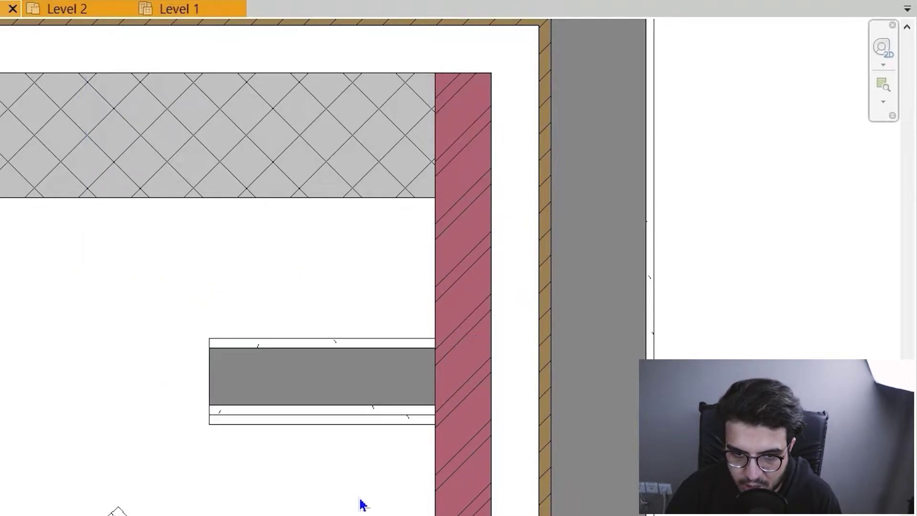
scroll(377, 477, up, 5)
scroll(382, 491, down, 3)
scroll(378, 492, down, 3)
middle_drag(435, 510, 600, 350)
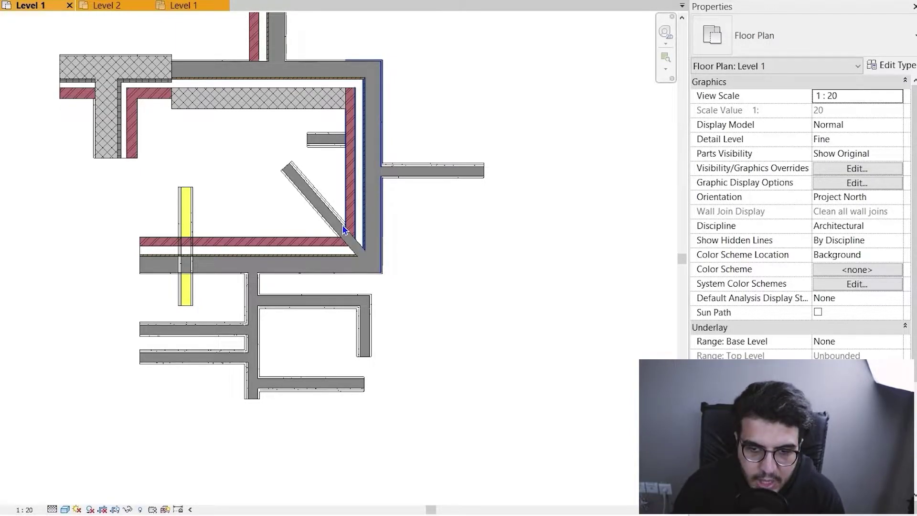
Step: Examine the overlapping layers where the yellow-core wall crosses the thick lower wall without a join
middle_drag(292, 372, 420, 436)
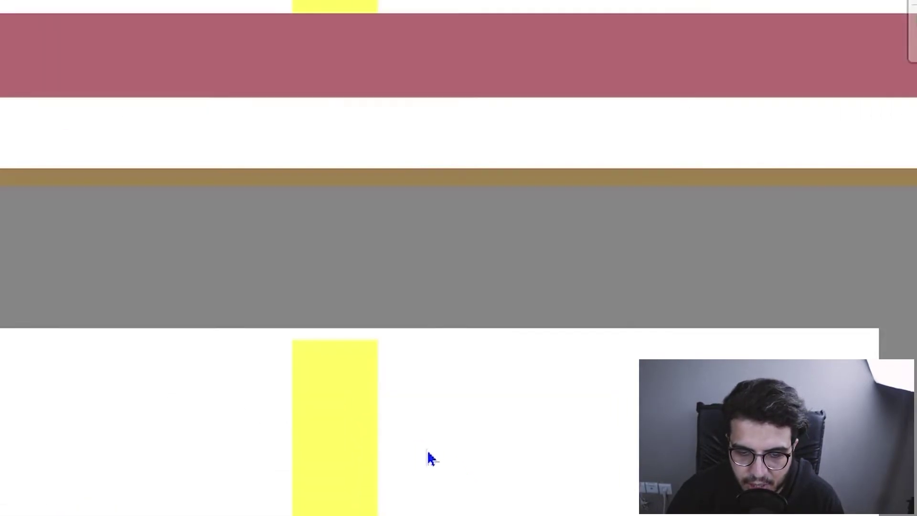
scroll(430, 452, down, 6)
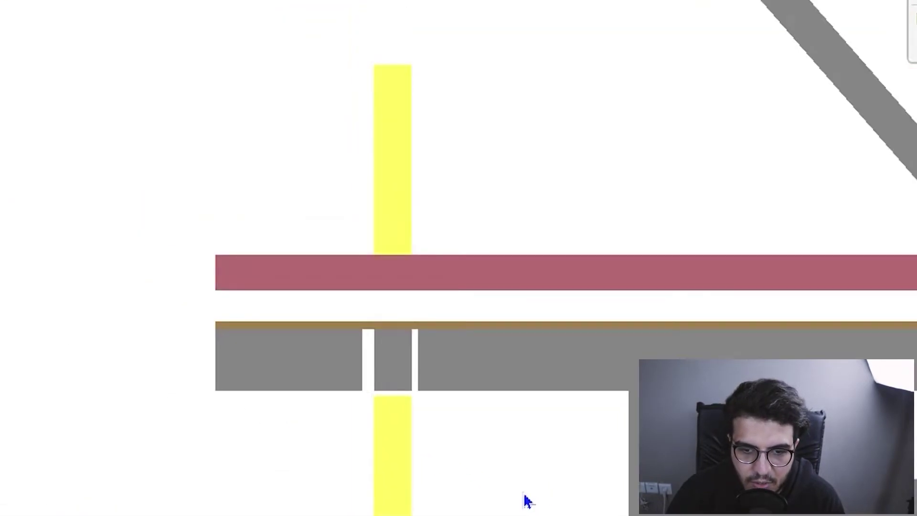
middle_drag(524, 493, 426, 480)
scroll(284, 260, up, 6)
middle_drag(287, 263, 254, 167)
scroll(254, 167, down, 6)
click(202, 420)
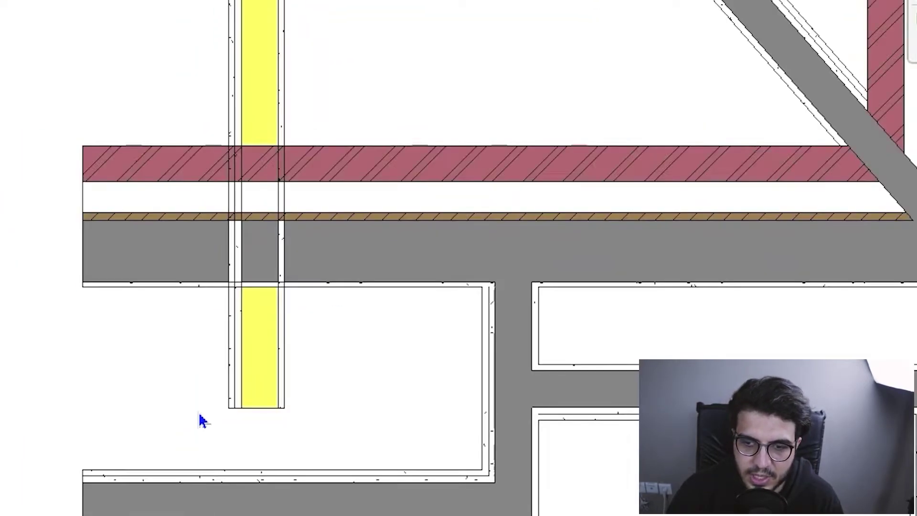
scroll(176, 291, down, 1)
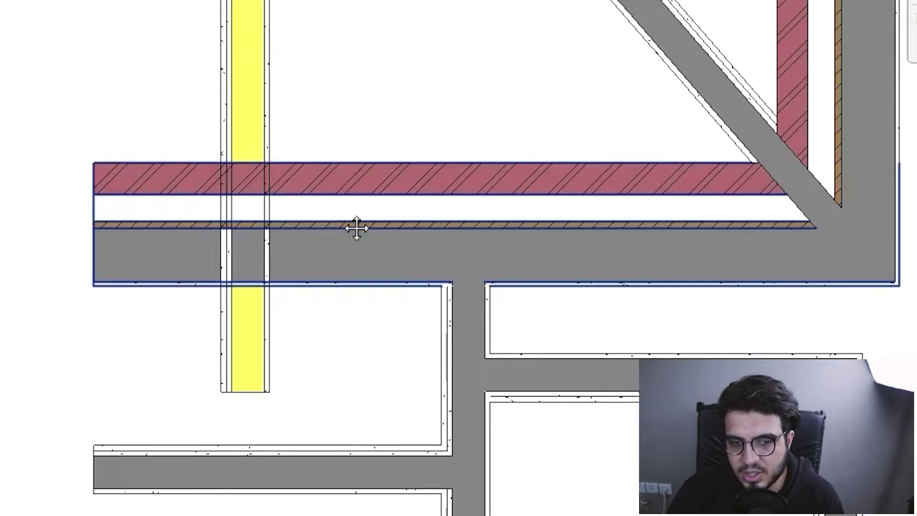
mouse_move(356, 227)
middle_down()
mouse_move(594, 358)
mouse_move(605, 411)
middle_up()
scroll(526, 360, up, 3)
scroll(529, 161, down, 2)
mouse_move(544, 462)
middle_down()
mouse_move(523, 470)
mouse_move(467, 419)
middle_up()
scroll(477, 256, down, 3)
middle_drag(533, 230, 518, 243)
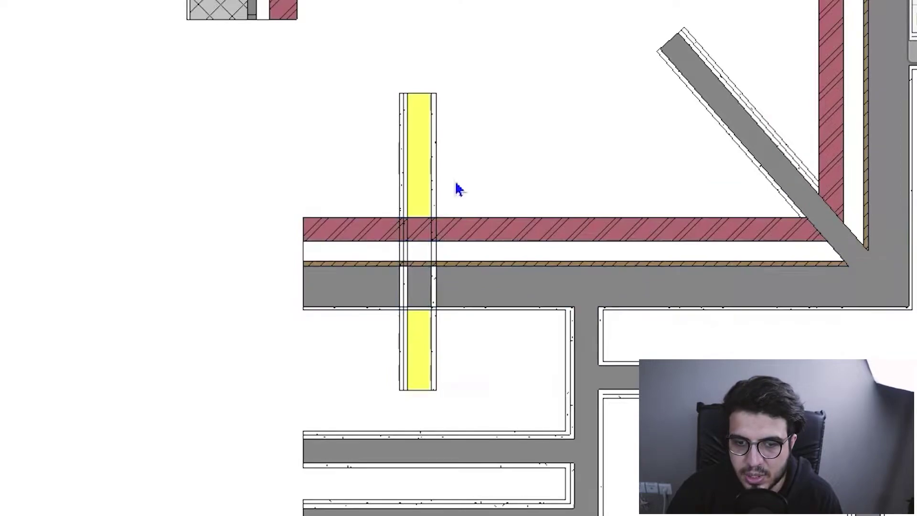
middle_drag(471, 463, 424, 319)
scroll(383, 260, up, 3)
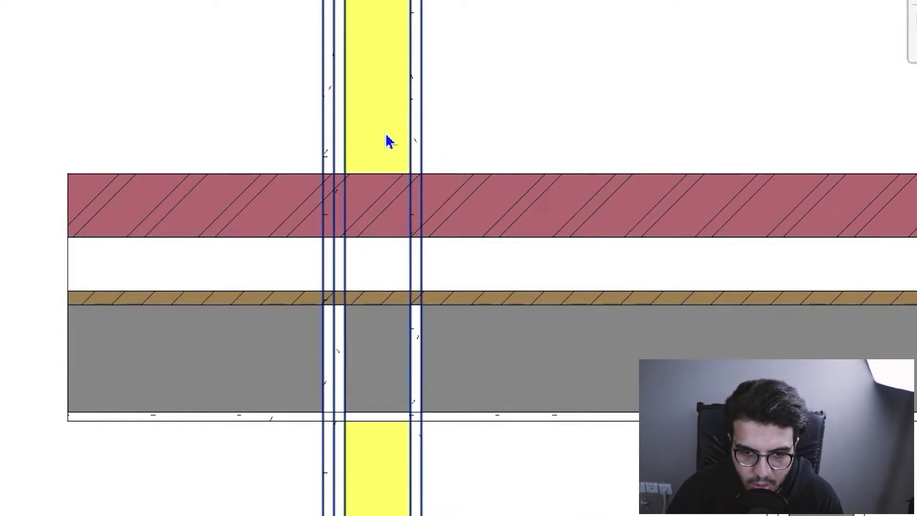
scroll(432, 347, down, 3)
middle_drag(573, 444, 483, 325)
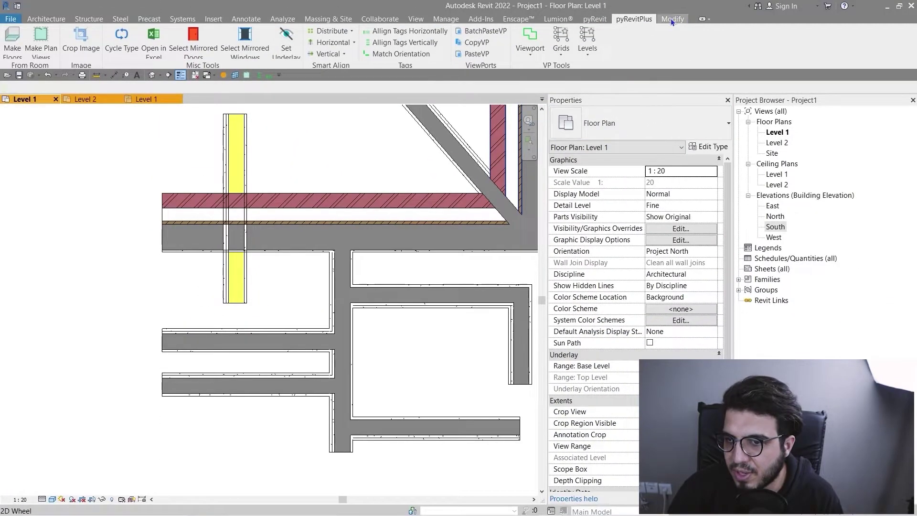
Step: Join the geometry of the yellow-core wall and the thick lower wall it crosses
click(670, 18)
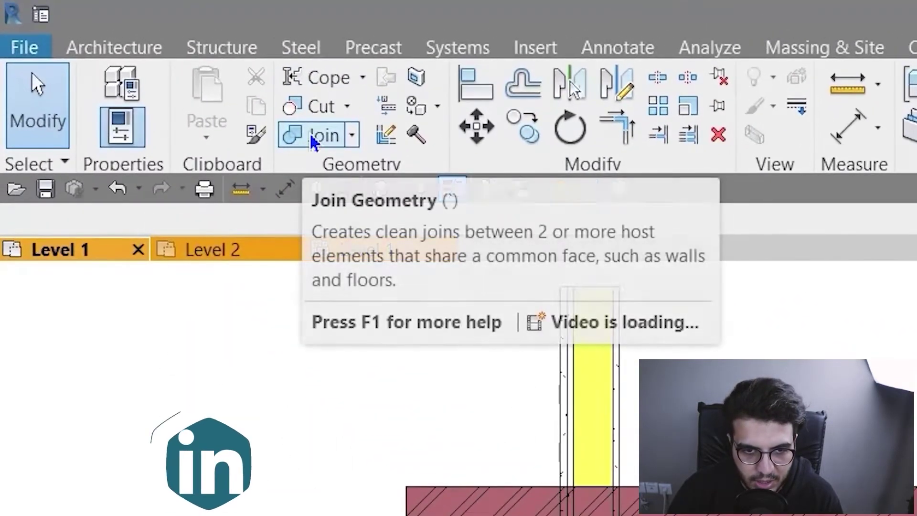
click(136, 56)
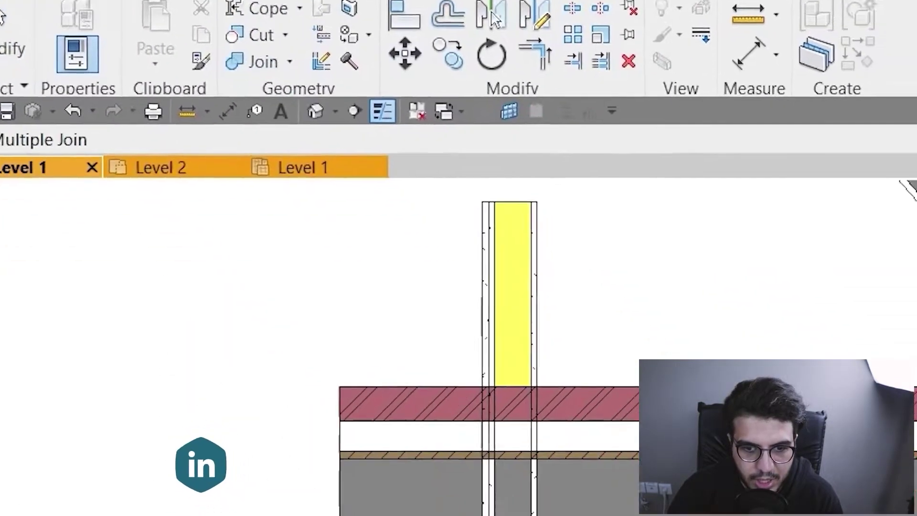
scroll(444, 239, up, 3)
click(446, 236)
middle_drag(502, 138, 331, 404)
click(372, 263)
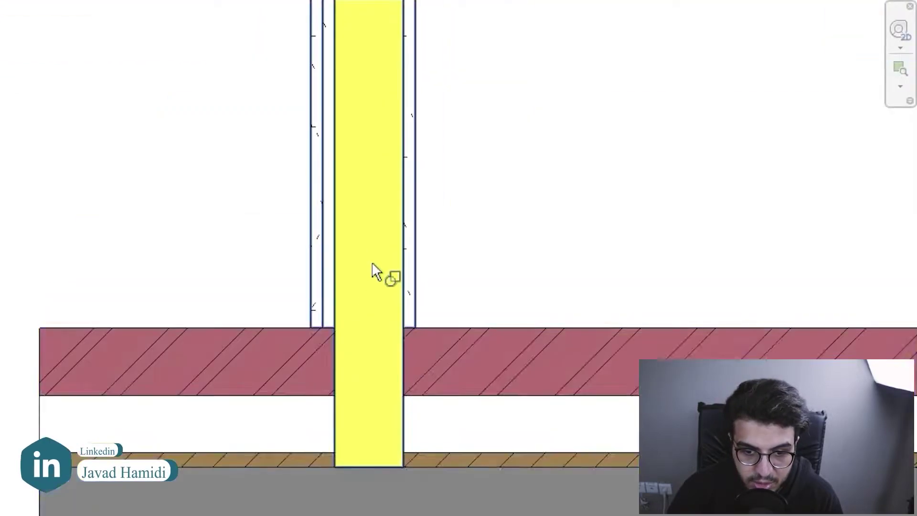
Step: Examine how the layers of the yellow-core wall and the thick lower wall meet at the joined crossing
scroll(430, 286, down, 2)
middle_drag(518, 310, 456, 311)
scroll(327, 432, up, 3)
scroll(375, 436, down, 2)
middle_drag(444, 474, 400, 475)
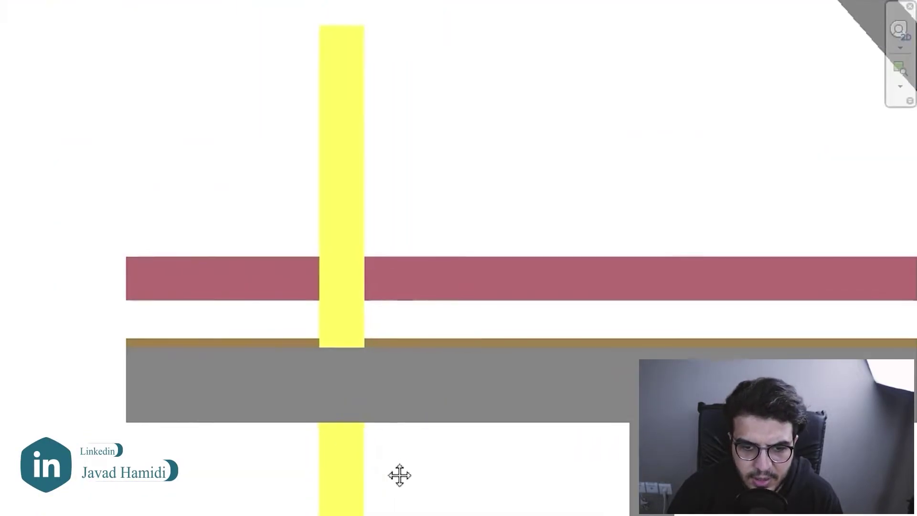
scroll(399, 475, up, 4)
scroll(303, 300, down, 4)
scroll(301, 305, up, 4)
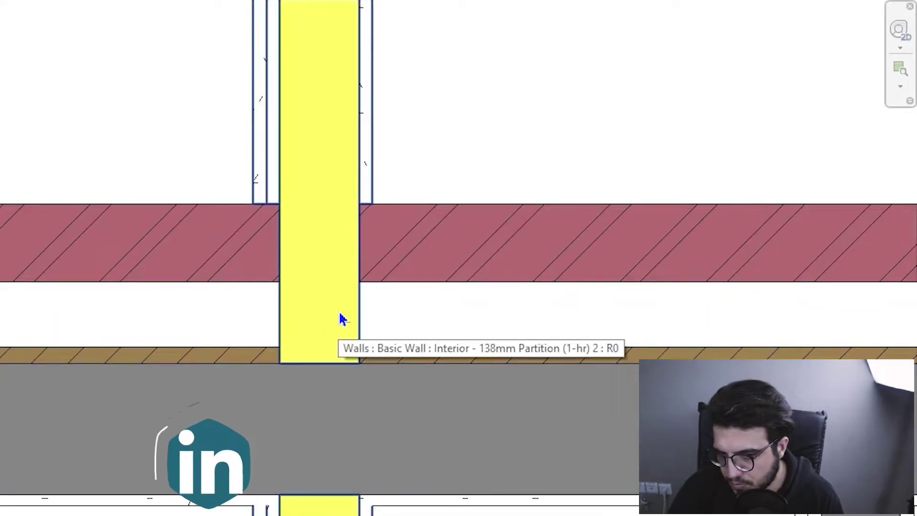
Step: Examine up close which layers of the thick lower wall are cut by the yellow core at the crossing
scroll(184, 435, down, 4)
middle_drag(109, 439, 125, 418)
scroll(224, 402, up, 5)
scroll(473, 438, down, 3)
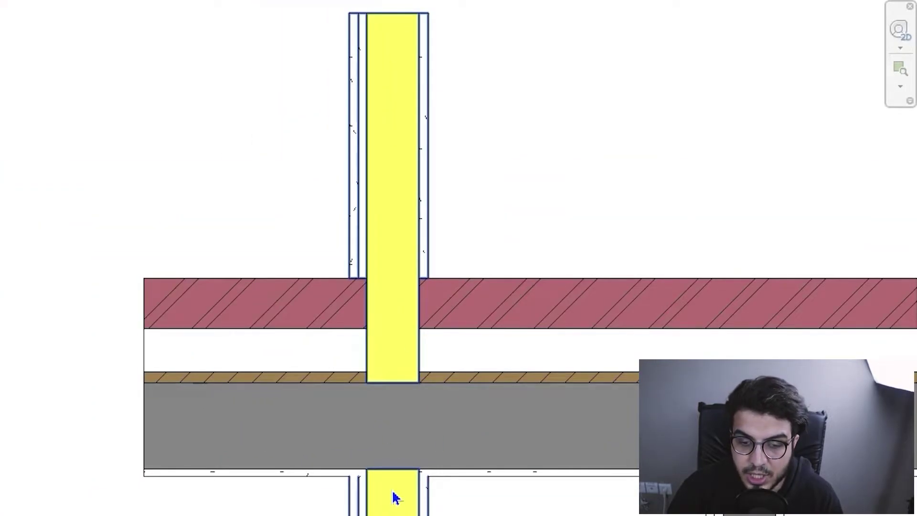
scroll(392, 490, up, 2)
scroll(417, 433, down, 2)
scroll(350, 424, up, 5)
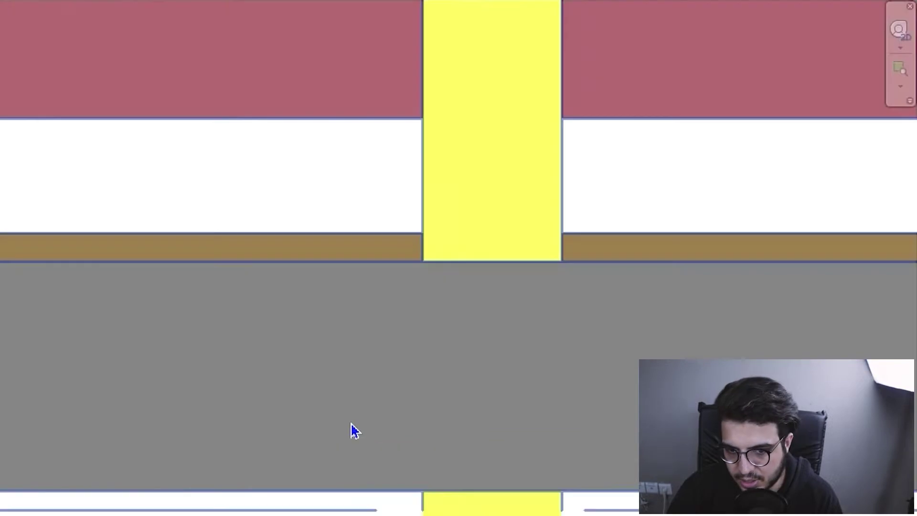
scroll(352, 427, down, 3)
middle_drag(502, 427, 458, 458)
scroll(456, 437, down, 1)
scroll(394, 439, down, 2)
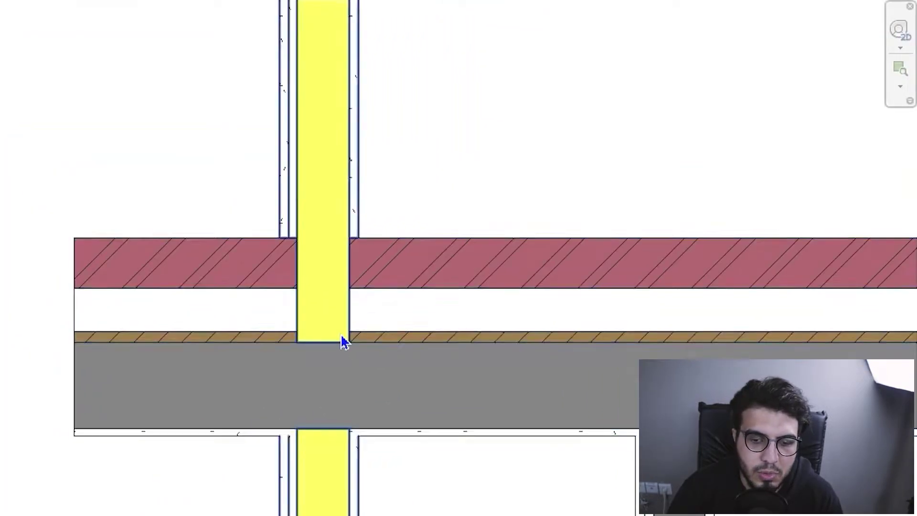
scroll(339, 310, up, 4)
scroll(346, 256, down, 1)
scroll(305, 331, down, 2)
middle_drag(325, 339, 360, 383)
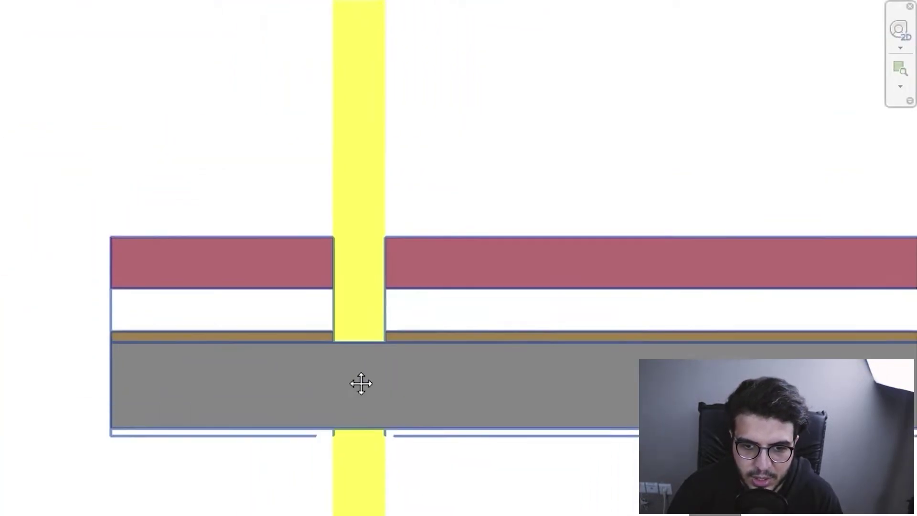
scroll(402, 392, down, 2)
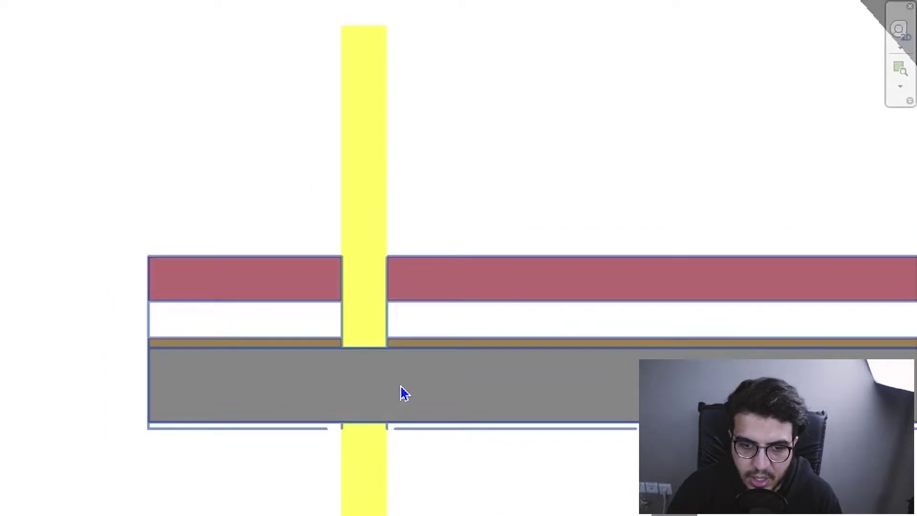
Step: Switch the join order between the thick lower wall and the yellow-core wall and inspect the crossing
middle_drag(579, 245, 530, 274)
middle_drag(219, 237, 260, 213)
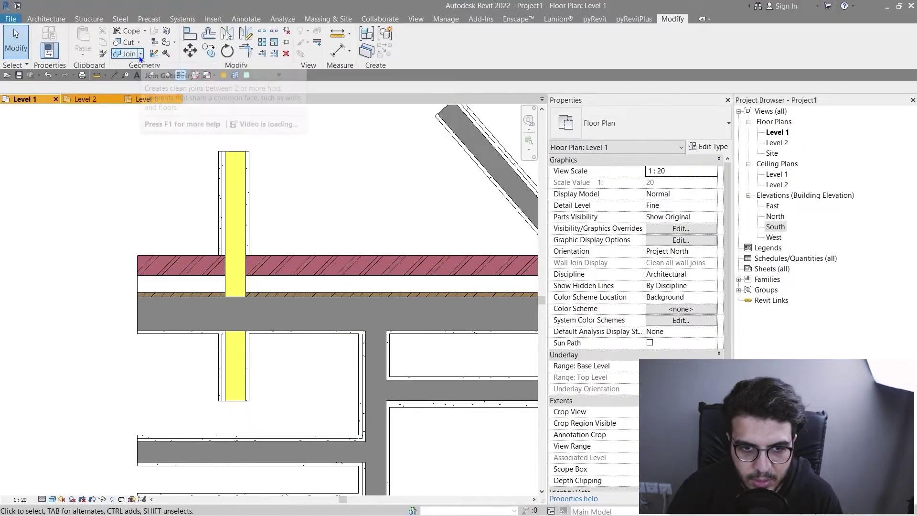
click(141, 54)
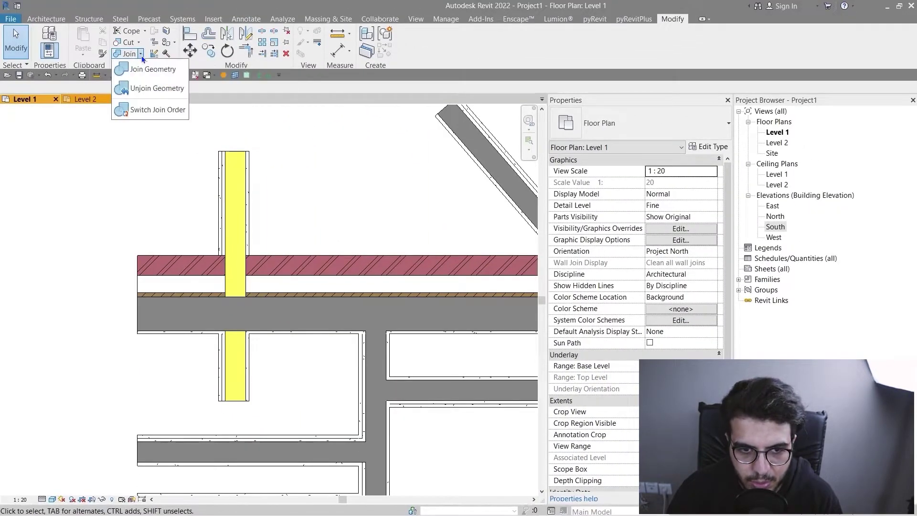
click(155, 112)
click(189, 334)
scroll(189, 334, up, 3)
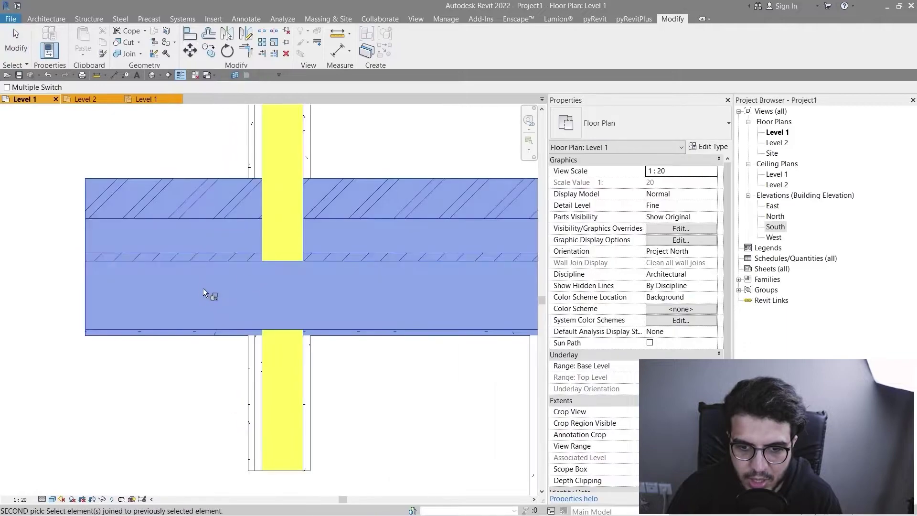
click(271, 174)
scroll(242, 338, down, 3)
scroll(251, 342, up, 4)
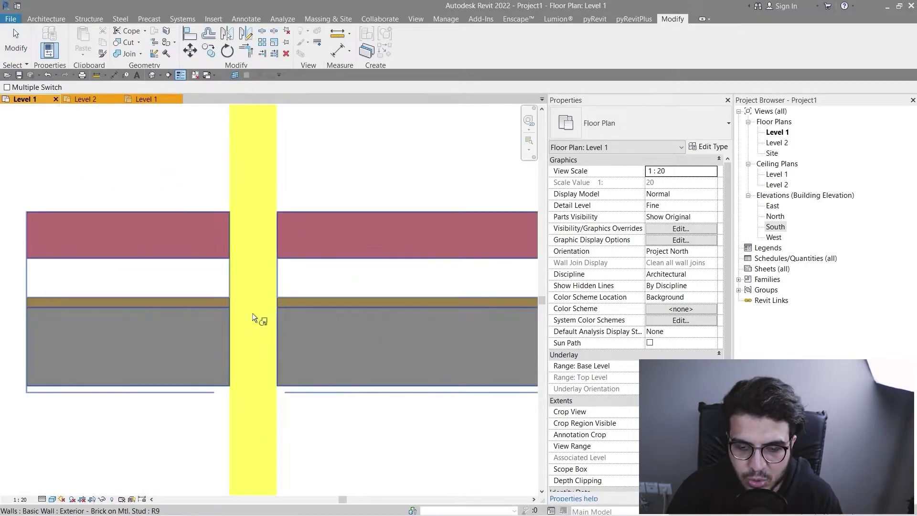
scroll(287, 344, down, 3)
scroll(293, 331, up, 4)
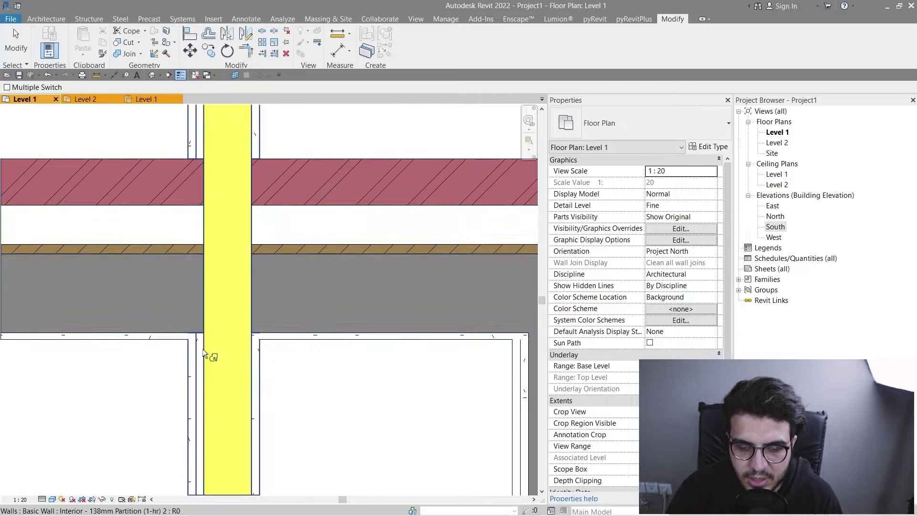
scroll(201, 316, down, 3)
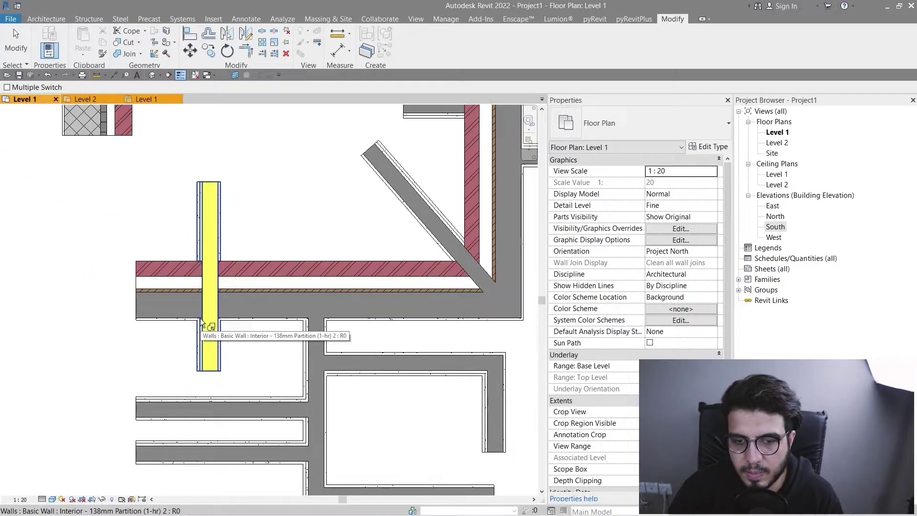
click(200, 318)
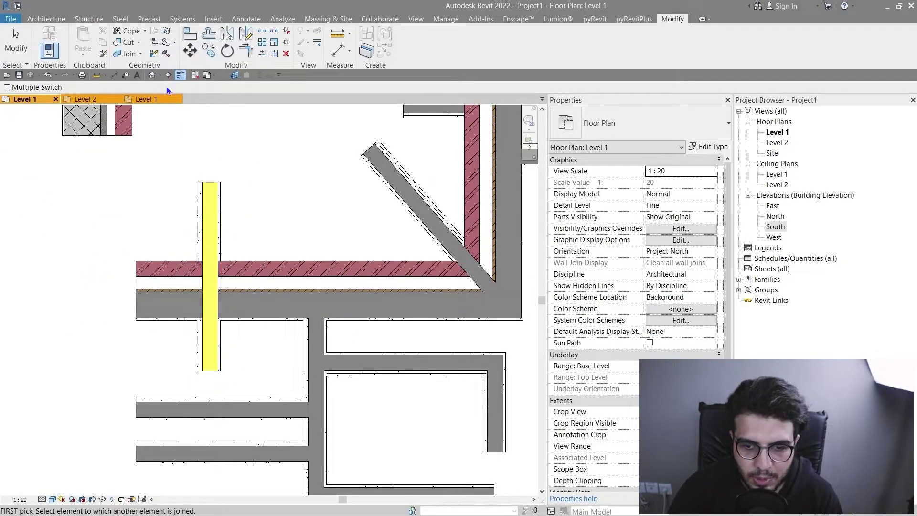
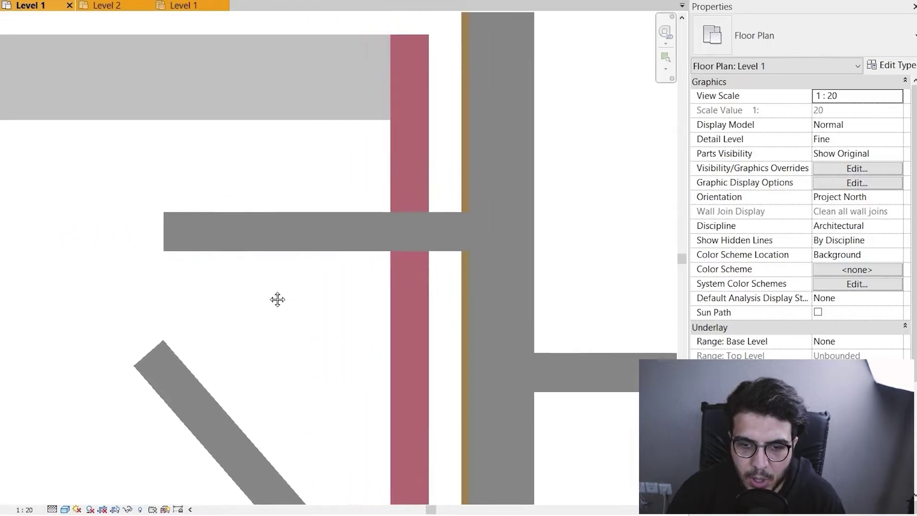
Step: Examine how the horizontal partition's stud core passes through the brick, air and plywood layers of the thick vertical wall
scroll(370, 219, up, 3)
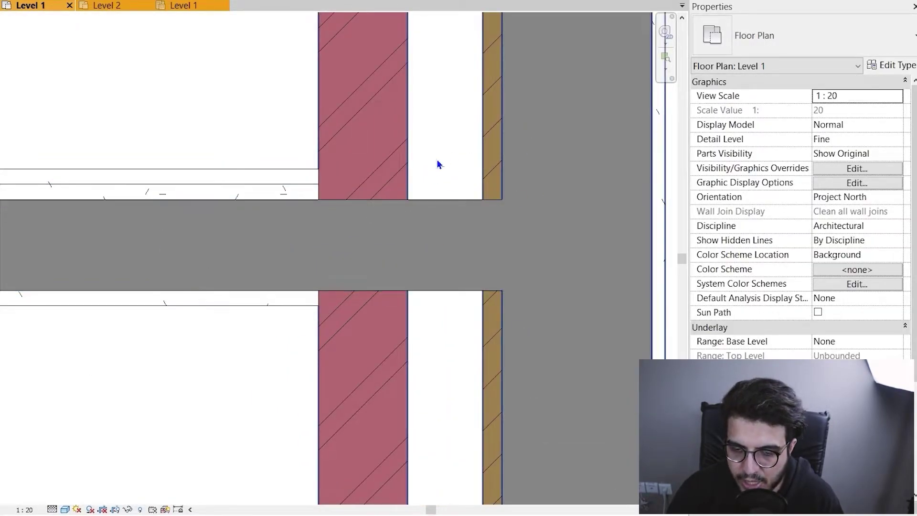
scroll(438, 209, down, 4)
scroll(405, 210, up, 4)
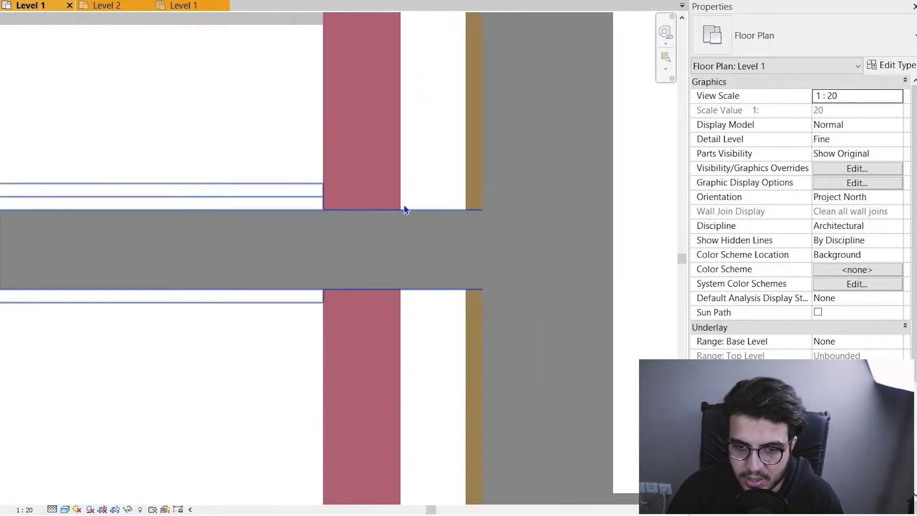
scroll(235, 185, down, 1)
mouse_move(248, 196)
middle_down()
mouse_move(269, 224)
mouse_move(264, 245)
mouse_move(356, 254)
middle_up()
scroll(354, 205, down, 5)
scroll(481, 276, up, 4)
scroll(326, 236, down, 4)
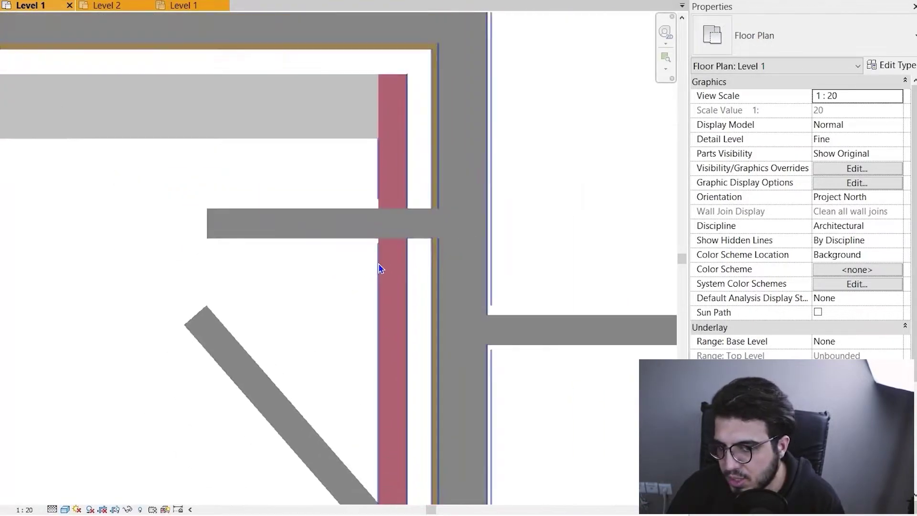
middle_drag(445, 265, 341, 303)
Step: Inspect the layer structure of the thick vertical Exterior - Brick on Mtl. Stud wall, highlighting its Structure [1] layer in the section preview
click(365, 204)
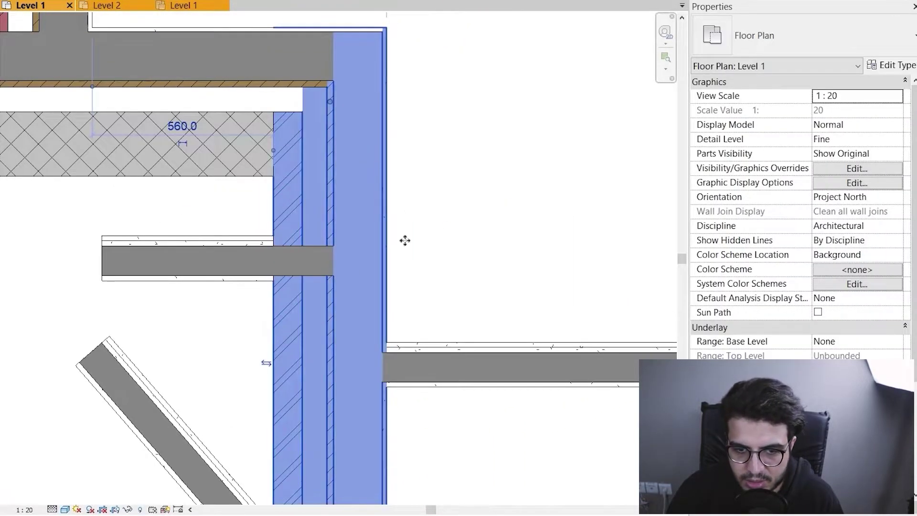
middle_drag(351, 267, 389, 262)
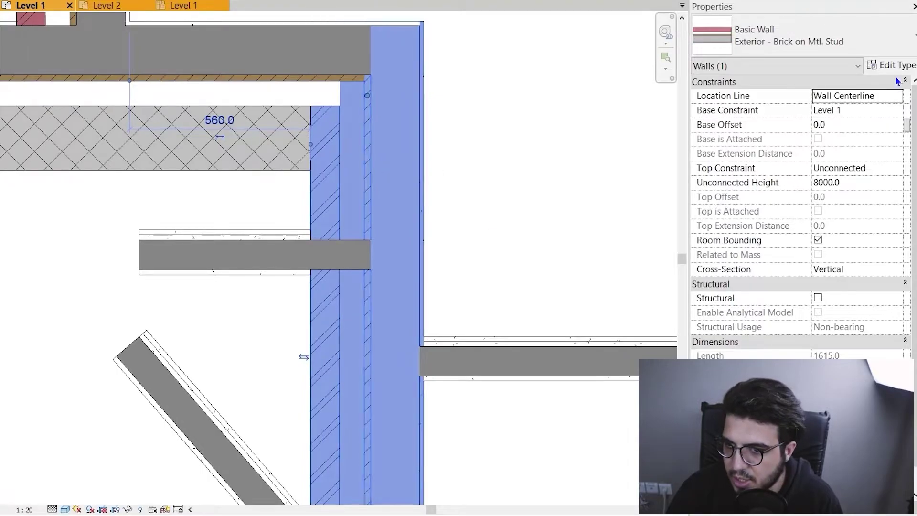
click(885, 66)
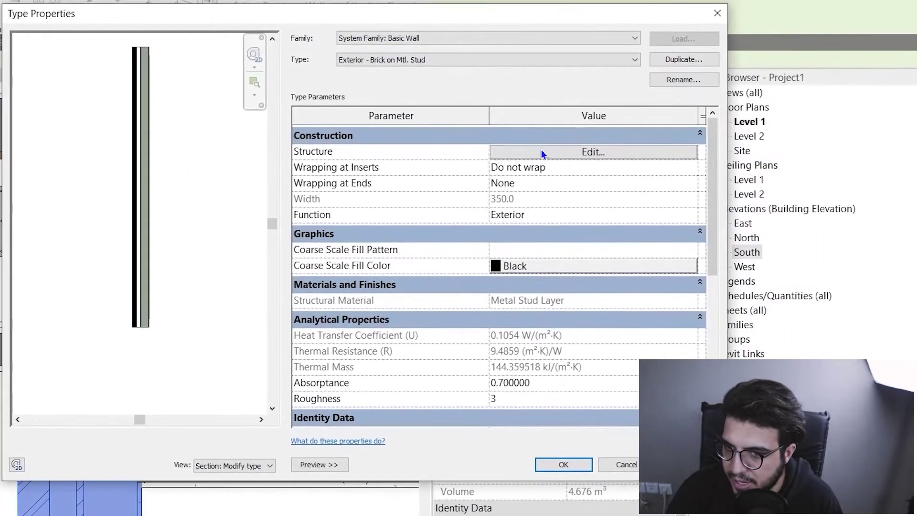
click(587, 147)
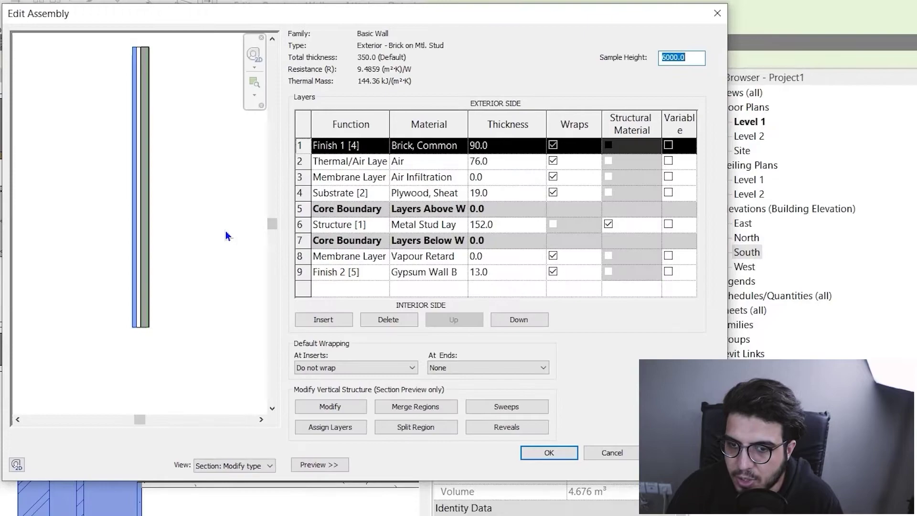
scroll(191, 245, up, 4)
middle_drag(105, 357, 187, 199)
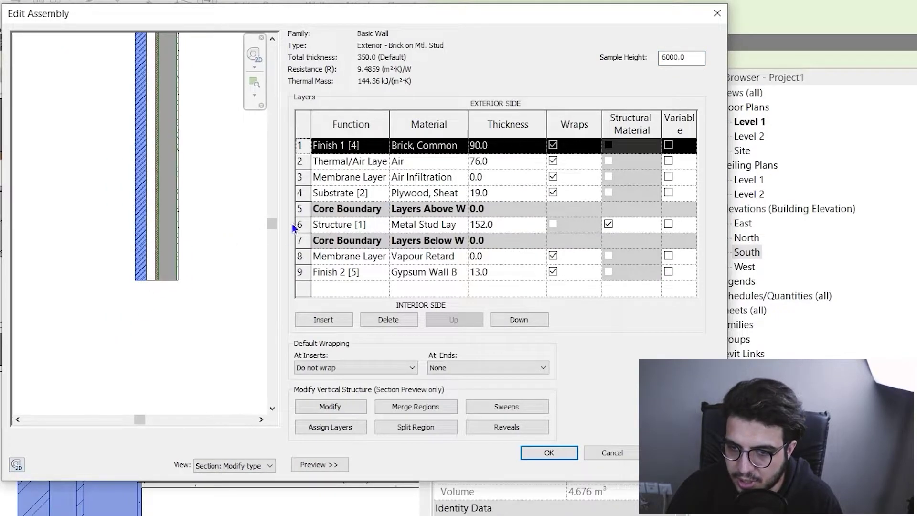
scroll(143, 291, up, 4)
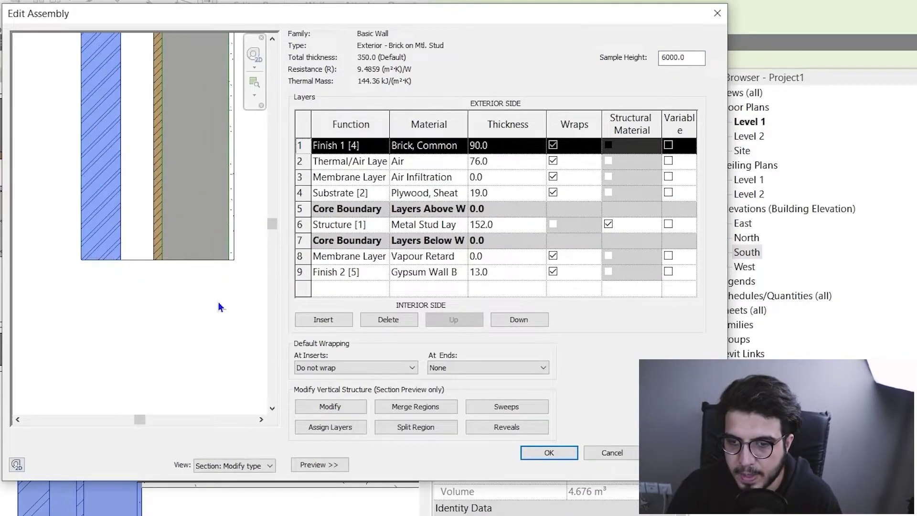
click(300, 225)
scroll(160, 291, up, 1)
middle_drag(182, 304, 159, 327)
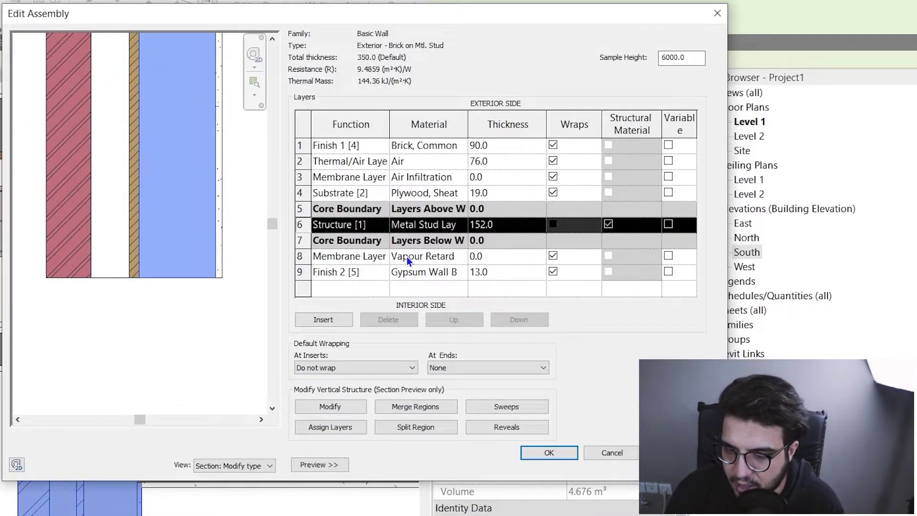
click(719, 12)
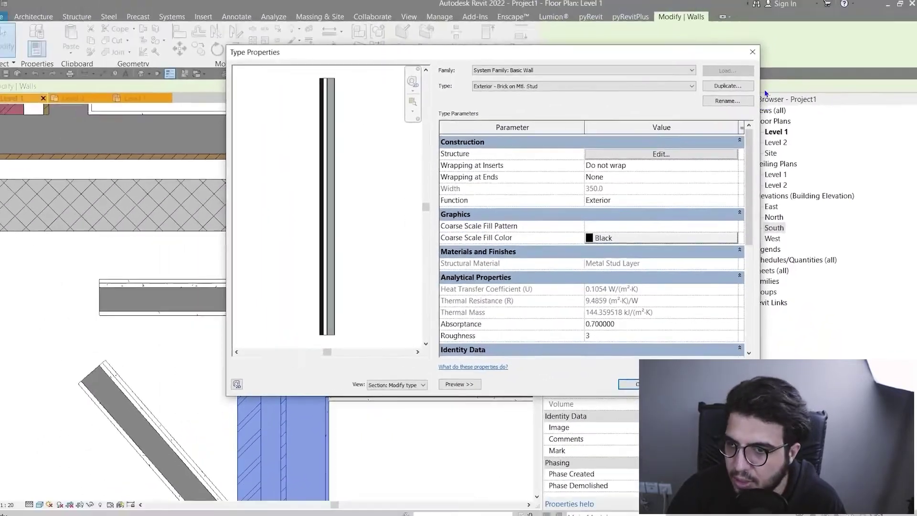
click(754, 54)
Step: Inspect the layer structure of the horizontal Interior - 138mm Partition (1-hr) wall, highlighting its Structure [1] metal stud layer
click(200, 331)
click(189, 300)
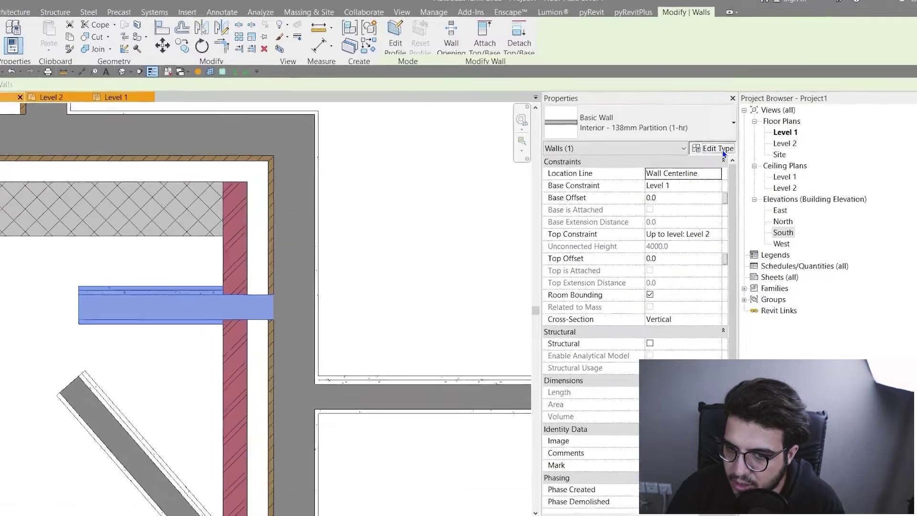
click(716, 147)
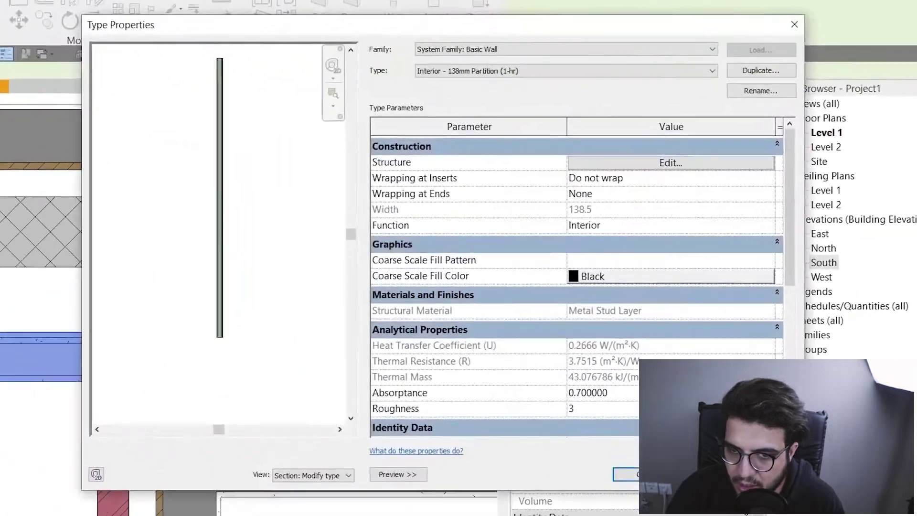
click(615, 157)
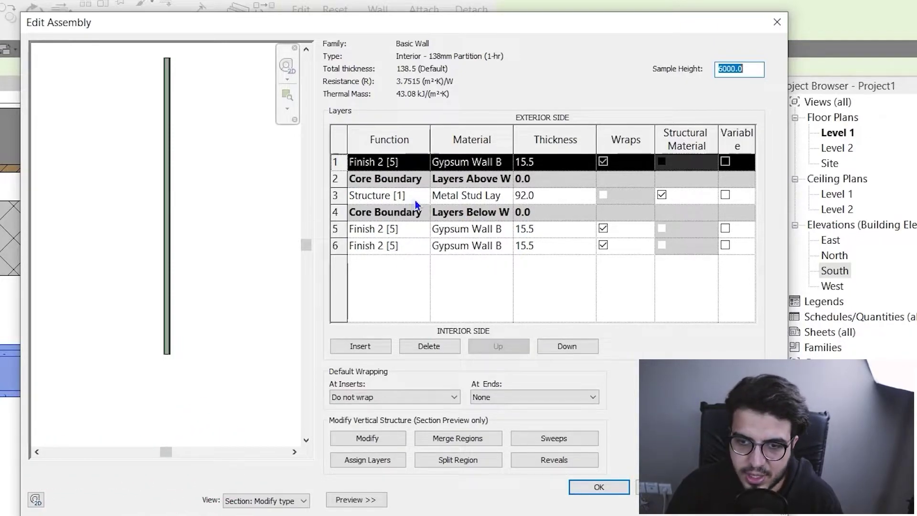
click(335, 195)
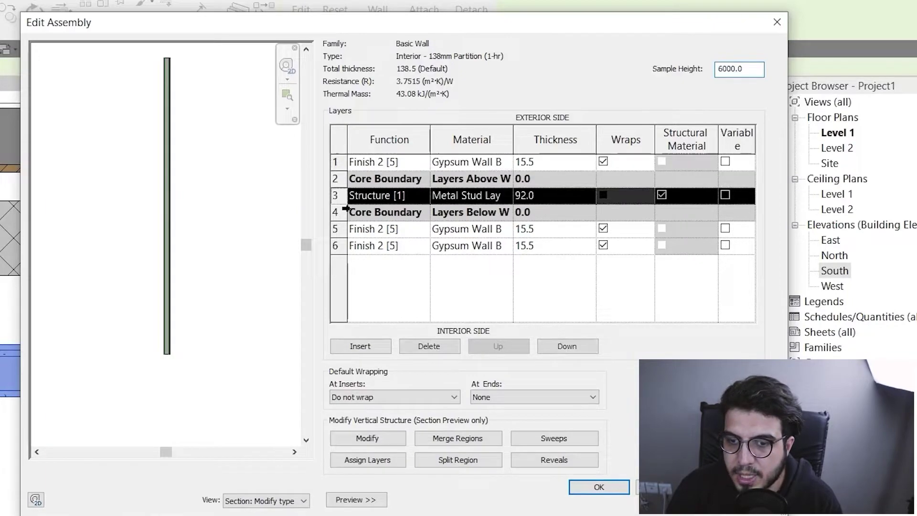
click(778, 31)
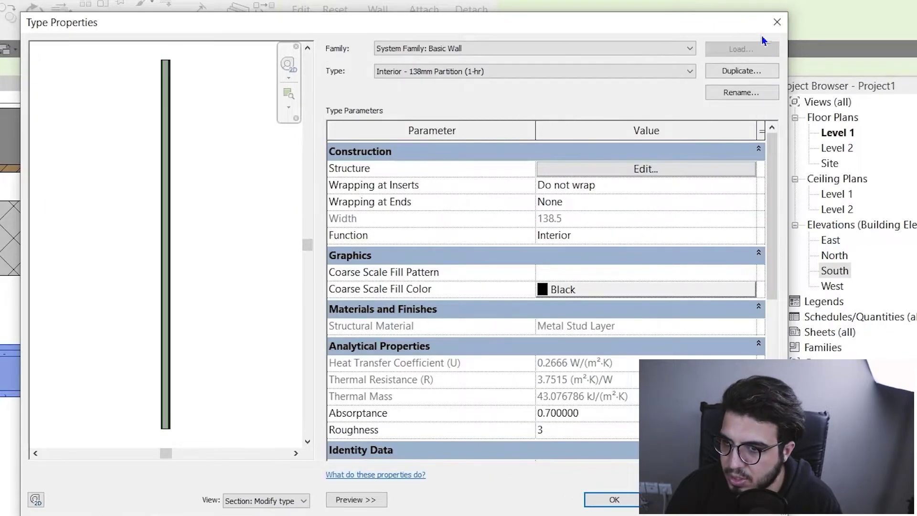
click(767, 26)
Step: In the Exterior - Brick on Mtl. Stud wall's assembly, move the Substrate [2] plywood layer down one row into the core
click(266, 285)
click(182, 358)
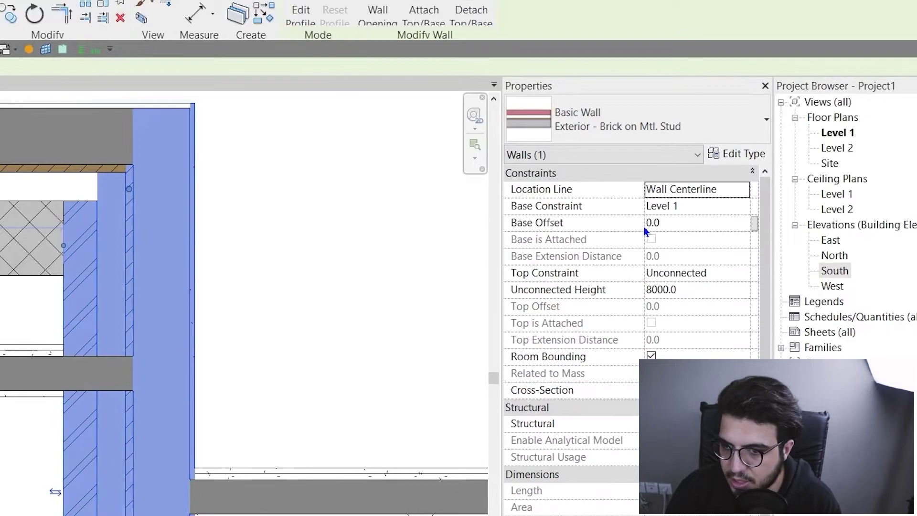
click(749, 153)
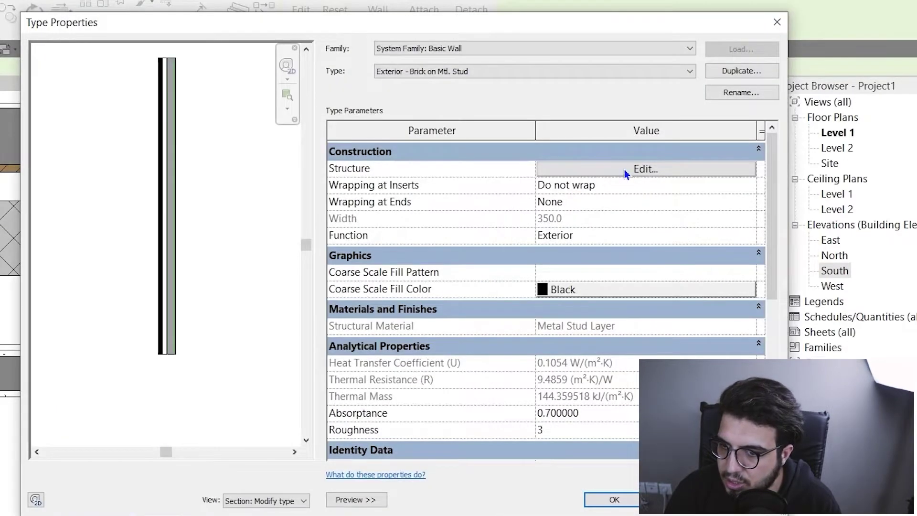
click(625, 170)
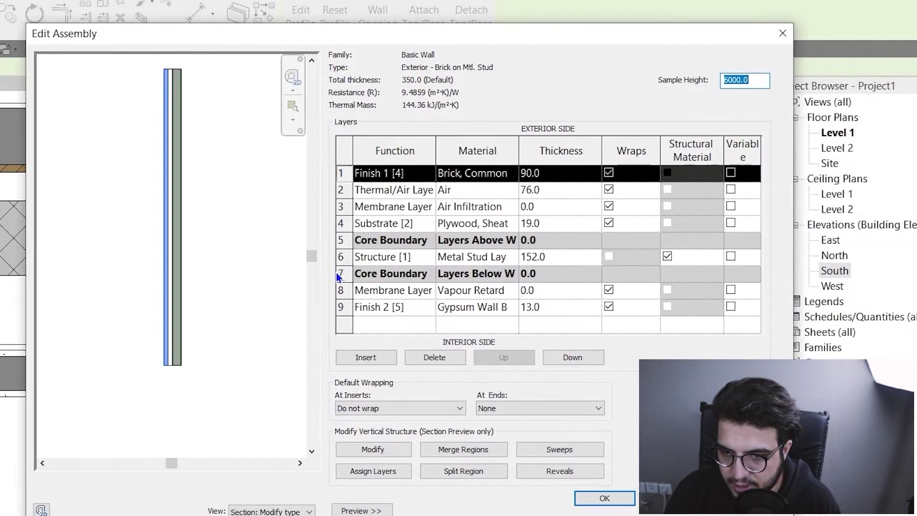
click(349, 229)
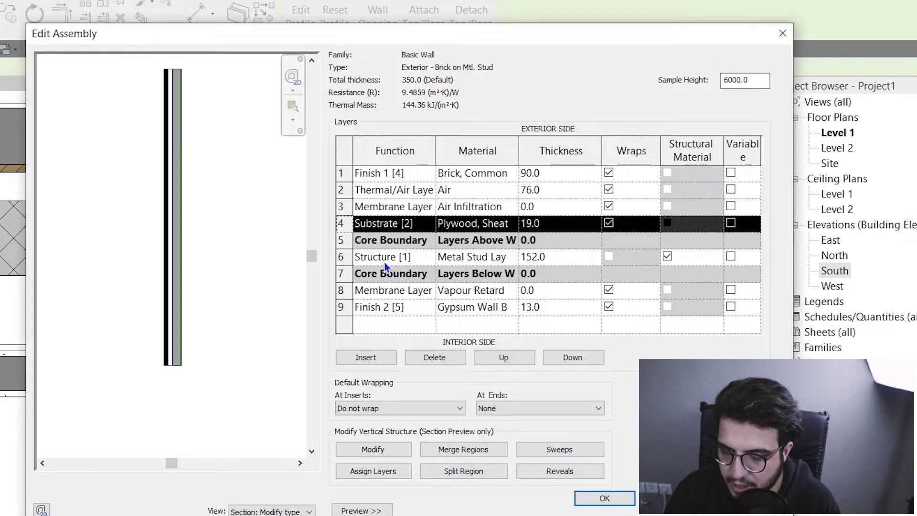
click(575, 359)
Step: Set the function of the plywood layer in the Exterior - Brick on Mtl. Stud wall's core to Structure [1] and apply the type change
click(428, 242)
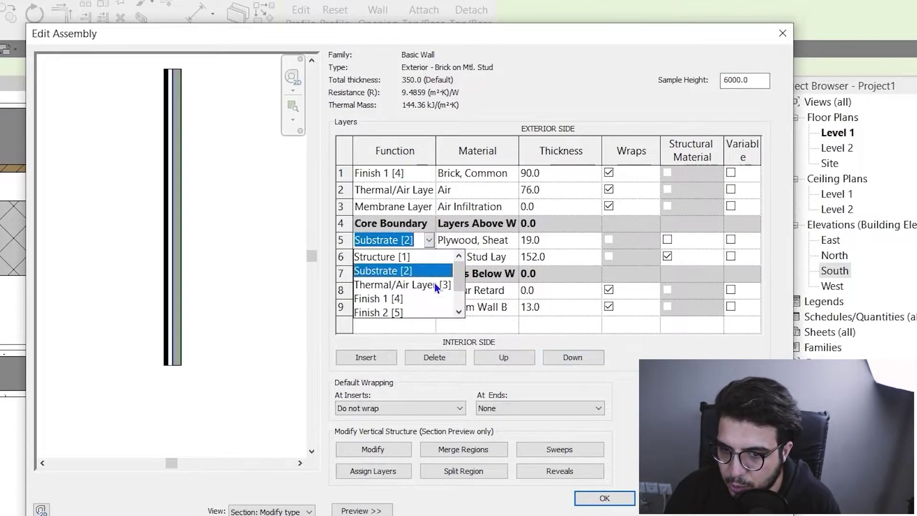
click(391, 265)
click(429, 239)
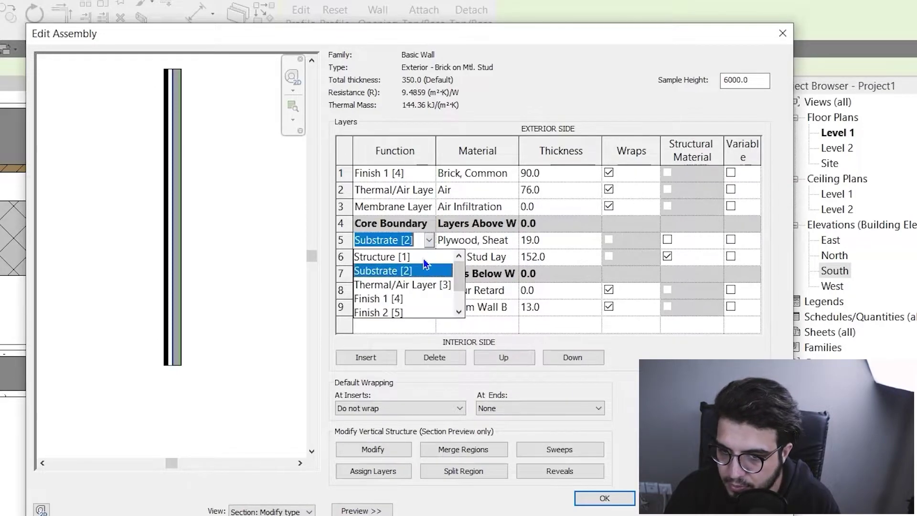
click(422, 257)
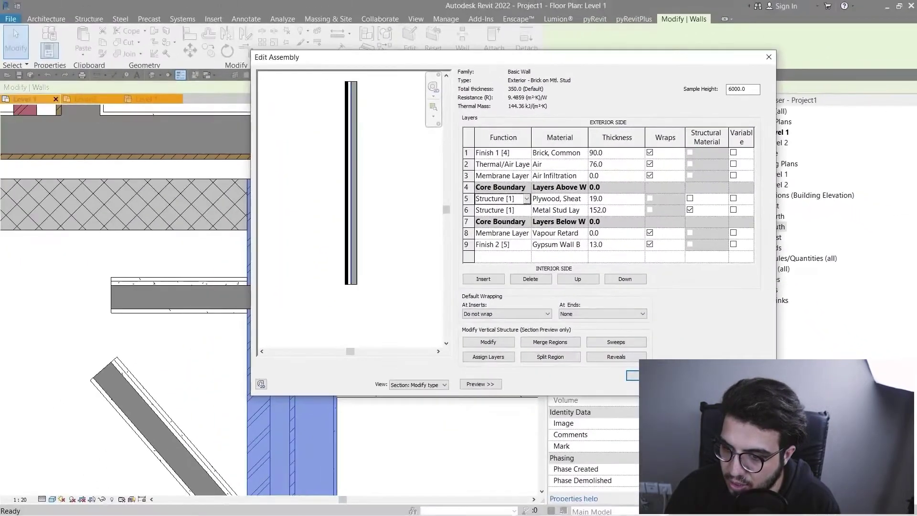
click(645, 376)
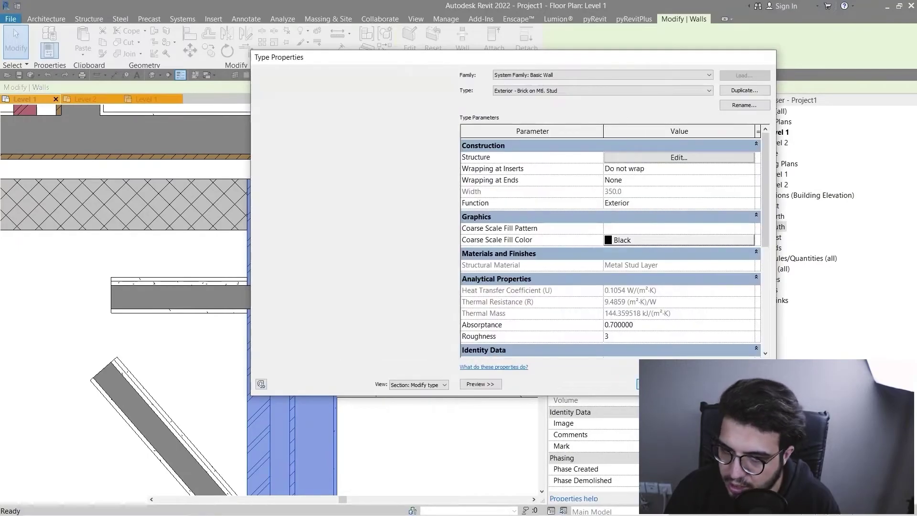
click(646, 381)
click(351, 320)
Step: Examine where the horizontal partition's stud core meets the plywood layer of the thick vertical brick wall
scroll(411, 255, up, 6)
scroll(440, 261, down, 4)
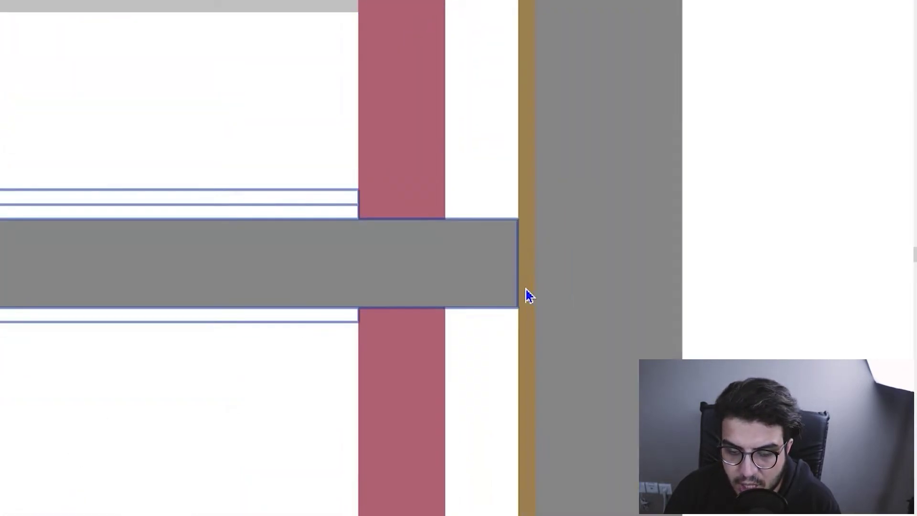
scroll(511, 282, up, 3)
scroll(487, 284, down, 2)
middle_drag(298, 284, 617, 241)
scroll(203, 210, down, 2)
middle_drag(148, 213, 306, 222)
scroll(329, 224, up, 3)
scroll(452, 268, down, 2)
middle_drag(454, 264, 164, 174)
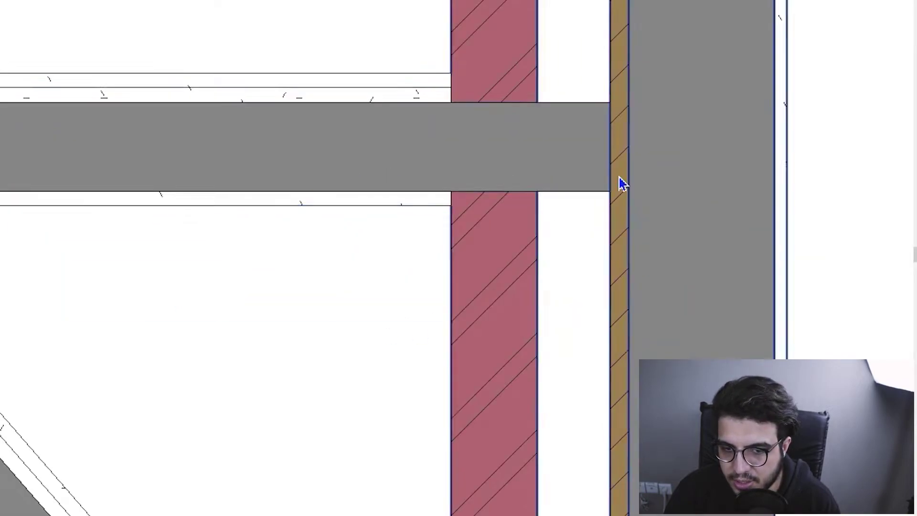
scroll(528, 201, down, 1)
middle_drag(528, 200, 437, 233)
scroll(503, 193, up, 1)
scroll(503, 193, up, 2)
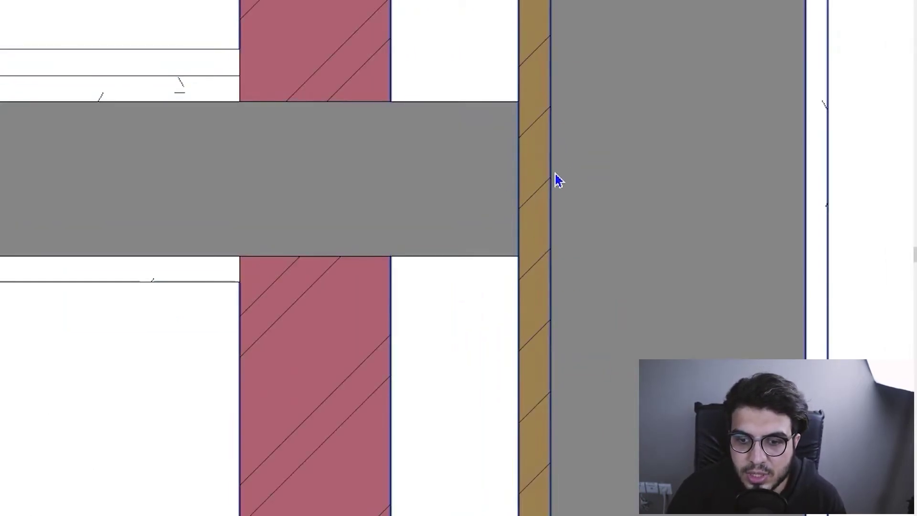
scroll(544, 139, down, 3)
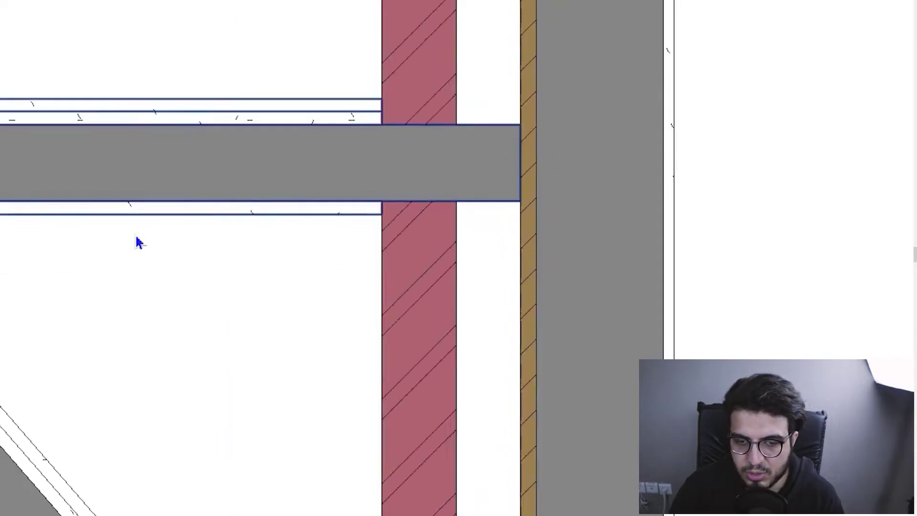
Step: Compare the horizontal partition's core and gypsum finish layers with the vertical wall's brick, plywood and stud layers around their join
middle_drag(135, 241, 280, 306)
middle_drag(395, 328, 306, 309)
scroll(351, 180, up, 1)
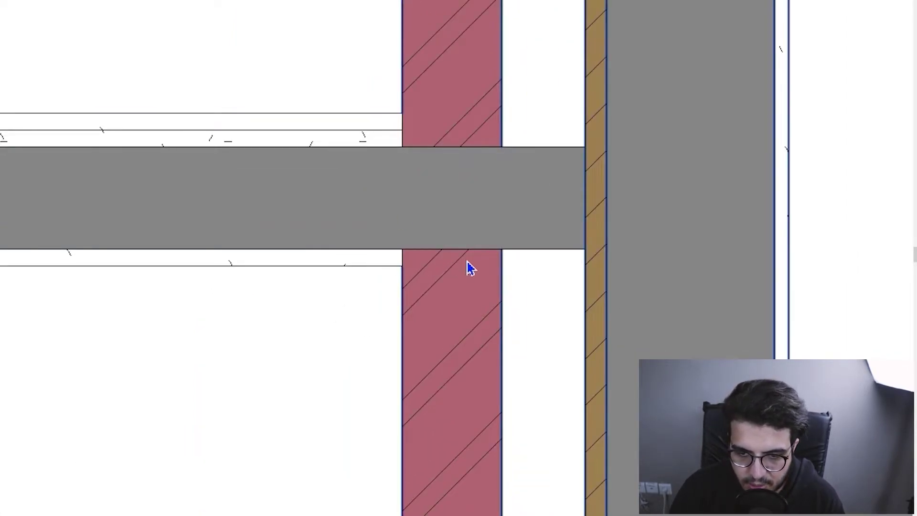
scroll(469, 268, down, 2)
scroll(467, 254, up, 2)
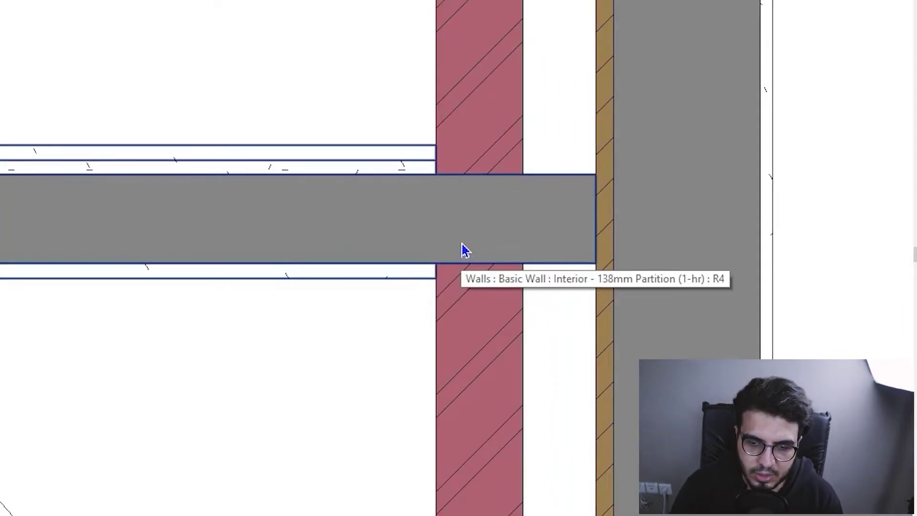
scroll(502, 333, down, 1)
scroll(428, 323, up, 1)
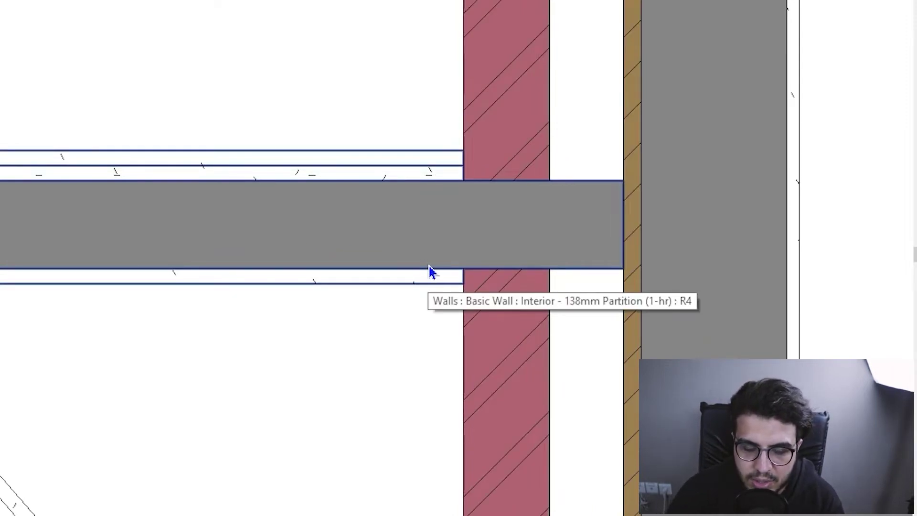
scroll(113, 242, down, 1)
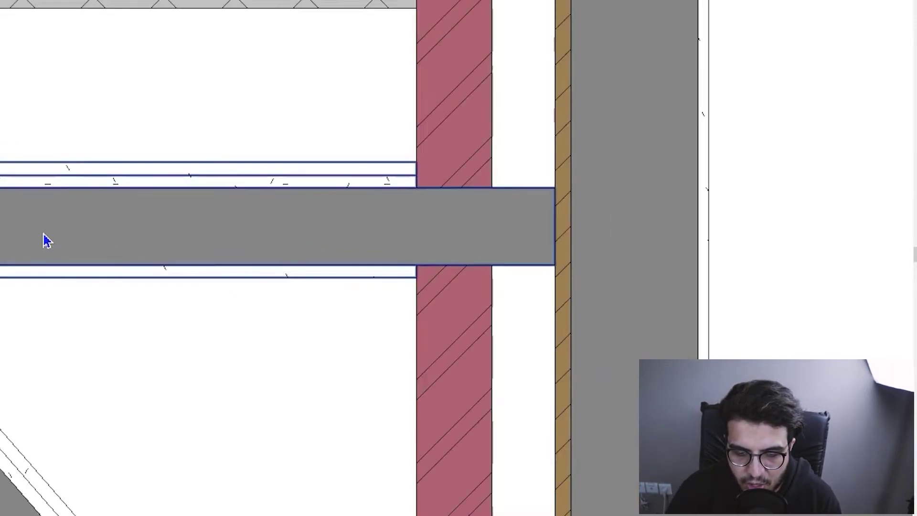
middle_drag(58, 246, 56, 256)
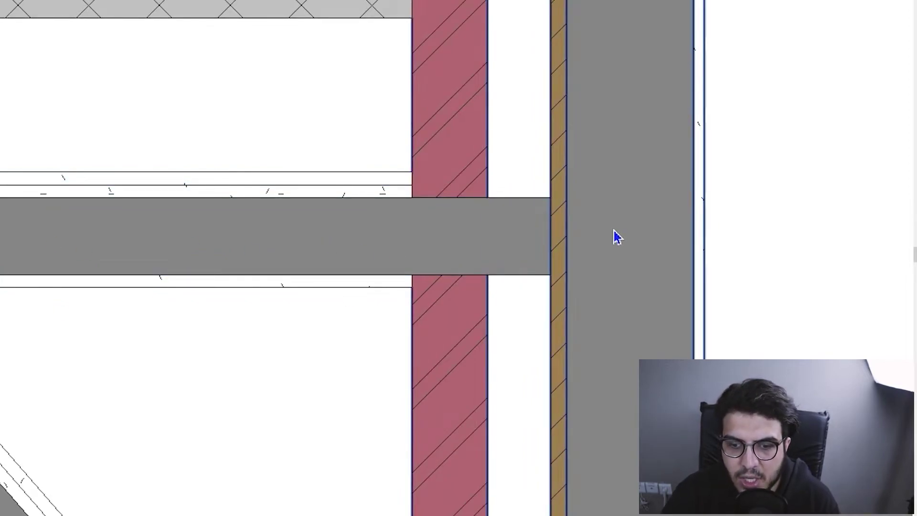
scroll(614, 235, up, 2)
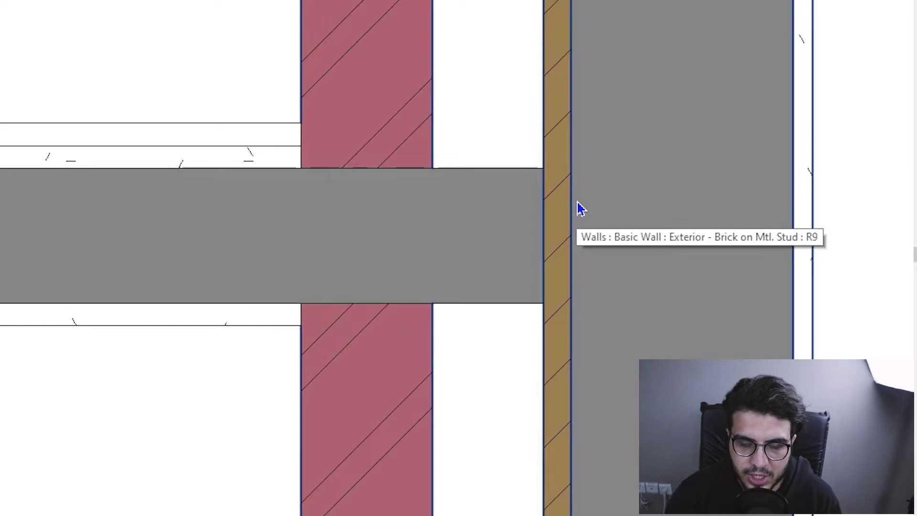
scroll(554, 188, down, 2)
middle_drag(568, 208, 557, 358)
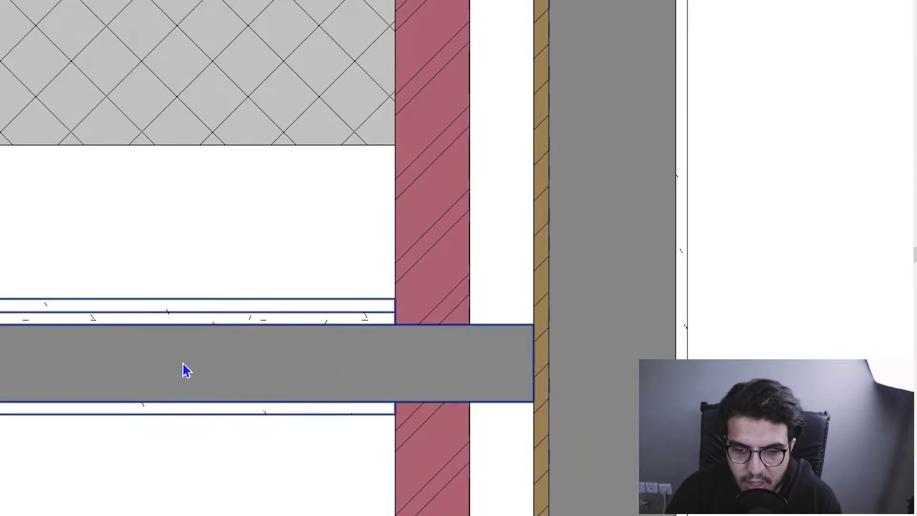
Step: In the Interior - 138mm Partition (1-hr) wall's assembly, move both interior-side Finish 2 [5] gypsum layers up into the core and apply the change
click(212, 404)
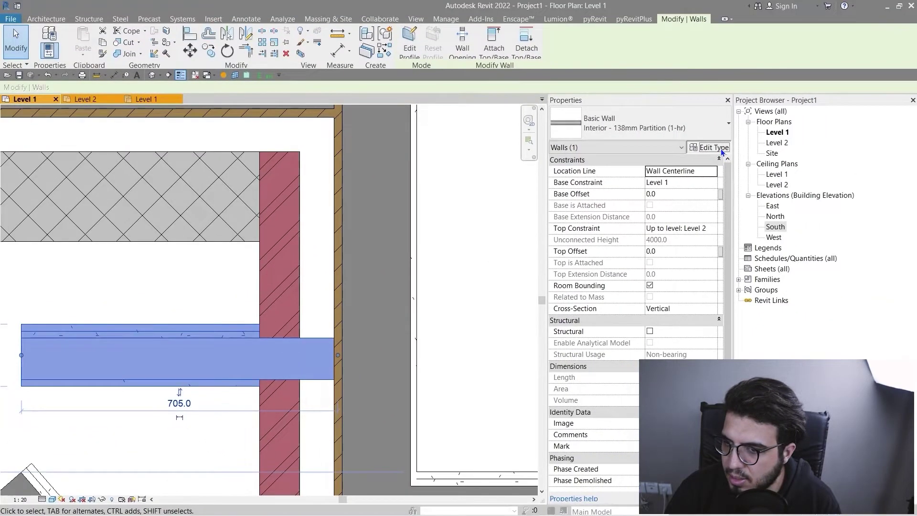
click(713, 147)
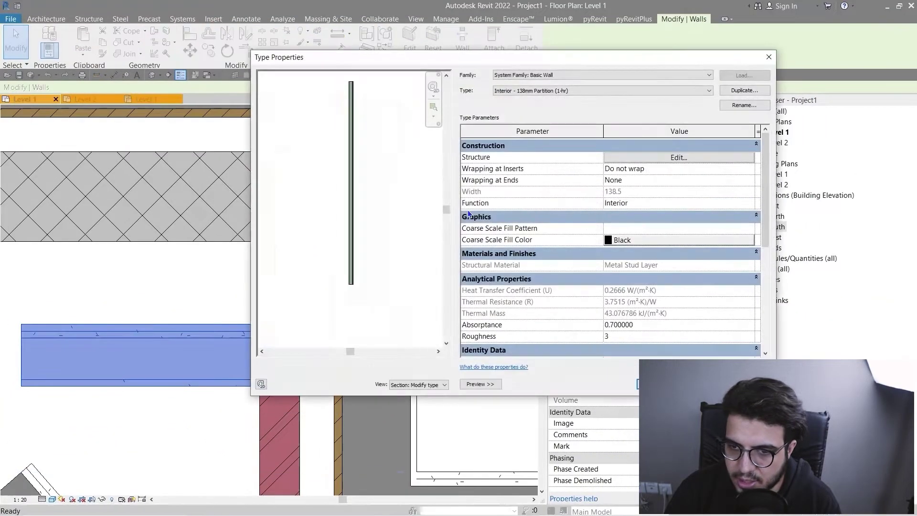
click(643, 158)
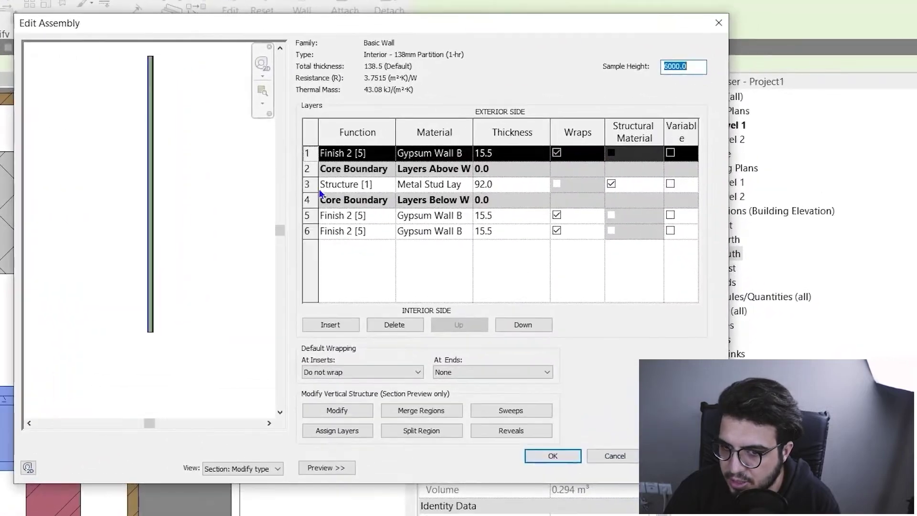
click(308, 219)
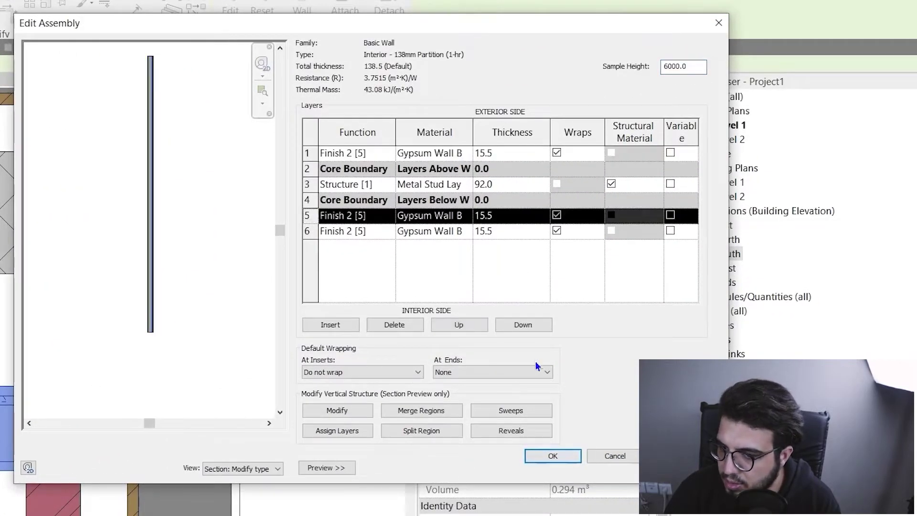
click(474, 329)
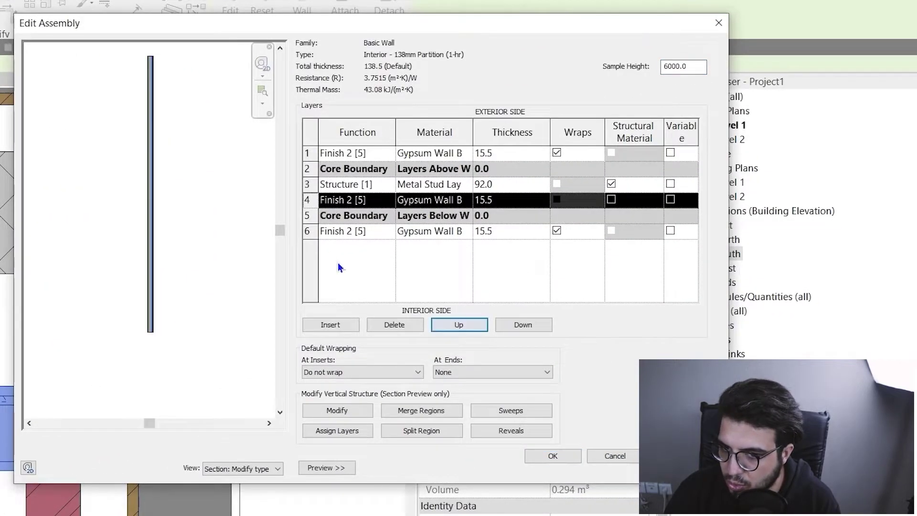
click(324, 238)
click(464, 325)
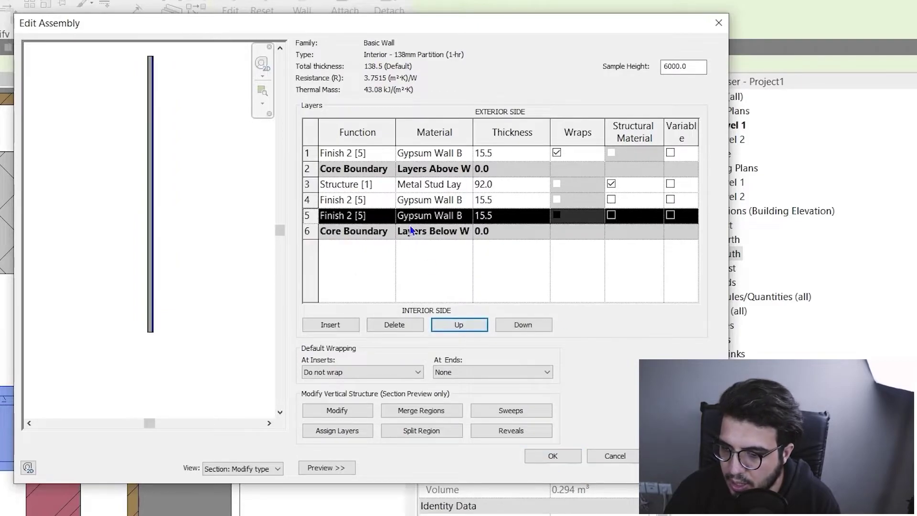
click(565, 461)
click(566, 463)
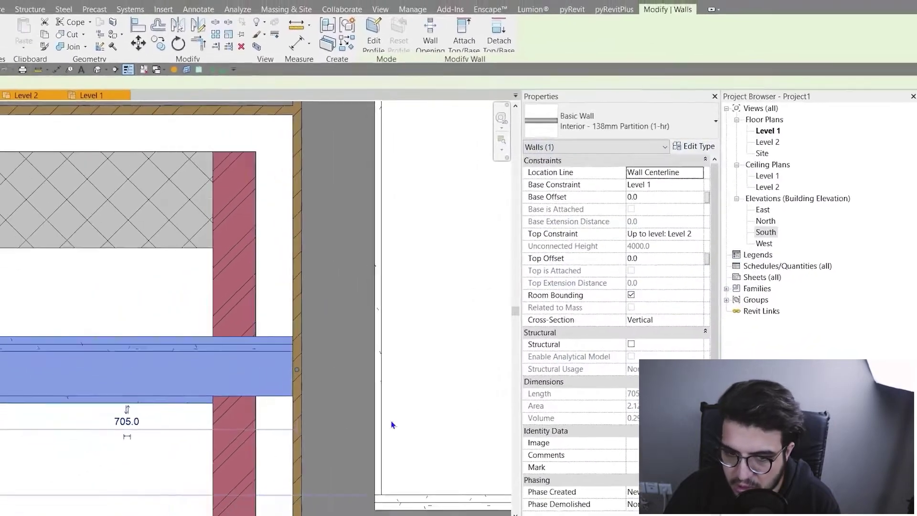
click(217, 419)
Step: Examine how the horizontal partition's gypsum layers run through the brick and air layers of the thick vertical wall
middle_drag(281, 440, 313, 389)
scroll(298, 286, up, 3)
middle_drag(445, 360, 335, 349)
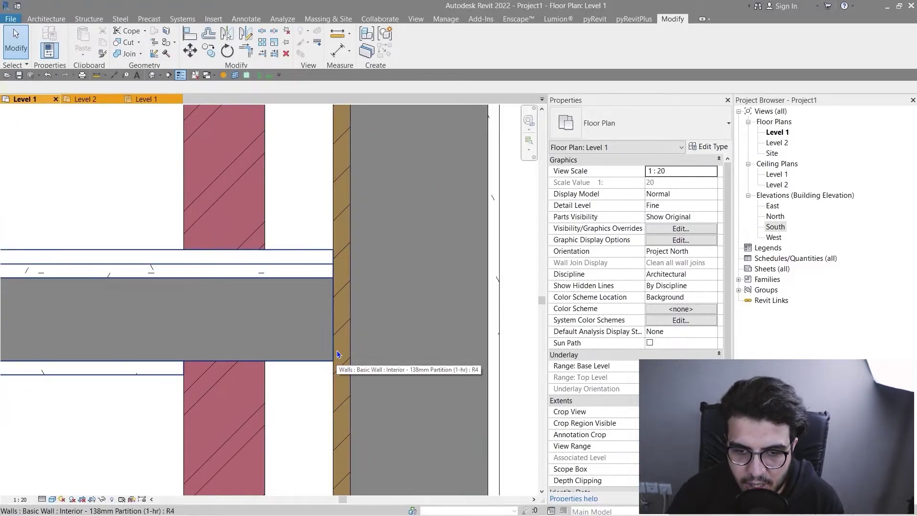
scroll(291, 330, down, 1)
middle_drag(192, 341, 176, 318)
scroll(125, 294, up, 2)
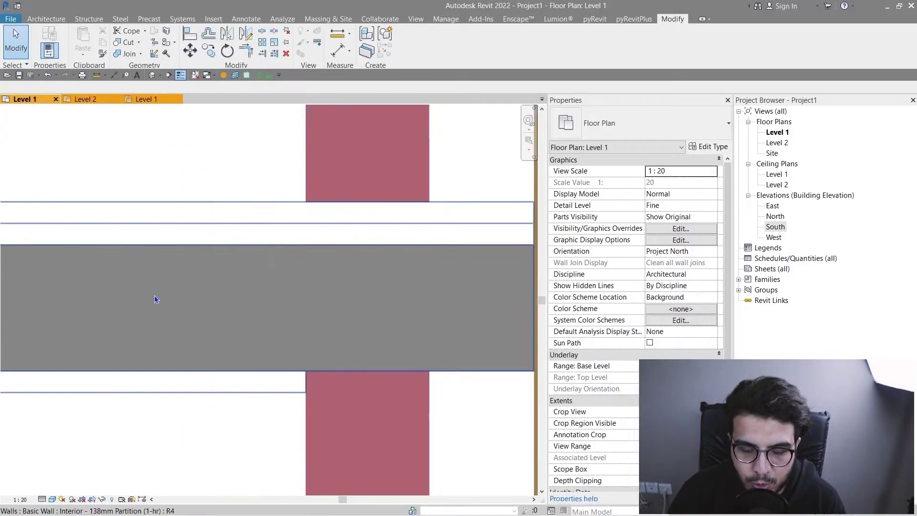
scroll(154, 296, down, 2)
scroll(215, 259, up, 2)
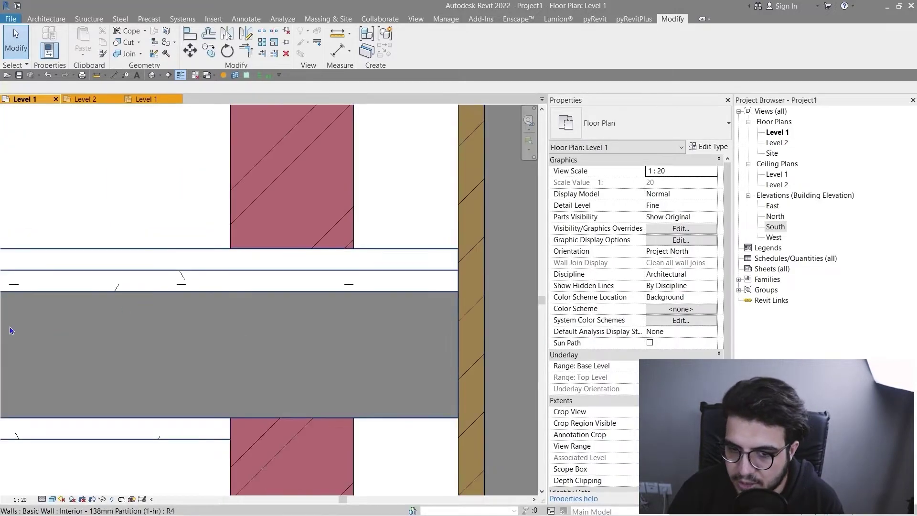
scroll(140, 323, down, 3)
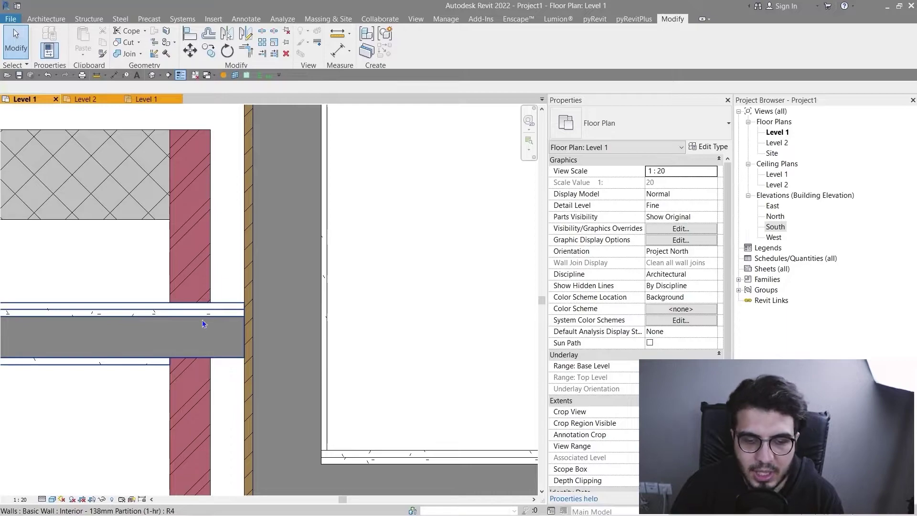
middle_drag(187, 300, 307, 315)
scroll(264, 311, up, 2)
Step: Move both Finish 2 [5] gypsum layers of the Interior - 138mm Partition (1-hr) wall back out below the core boundary
click(282, 353)
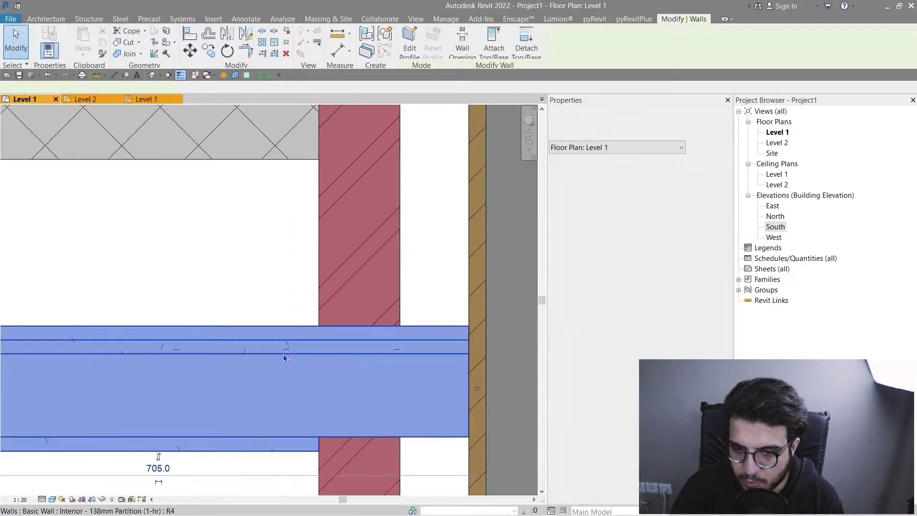
scroll(283, 353, down, 1)
middle_drag(283, 353, 133, 282)
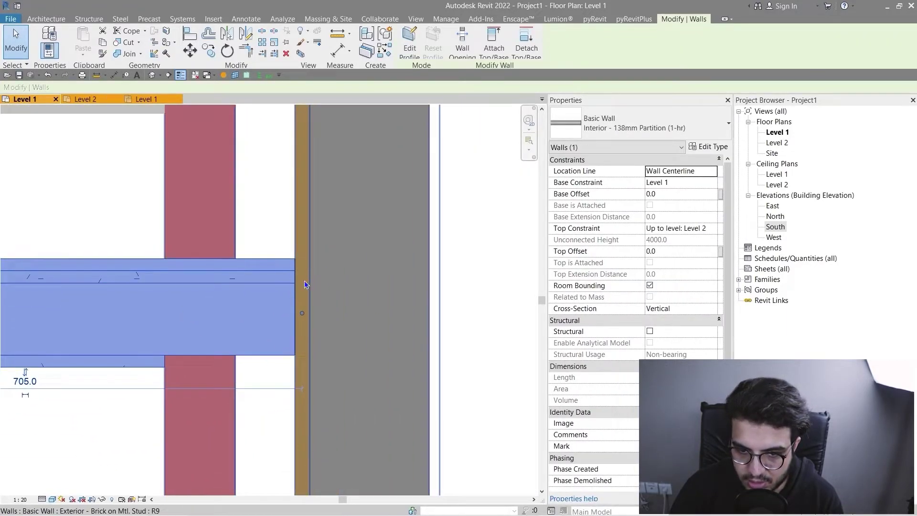
middle_drag(263, 295, 387, 316)
click(714, 149)
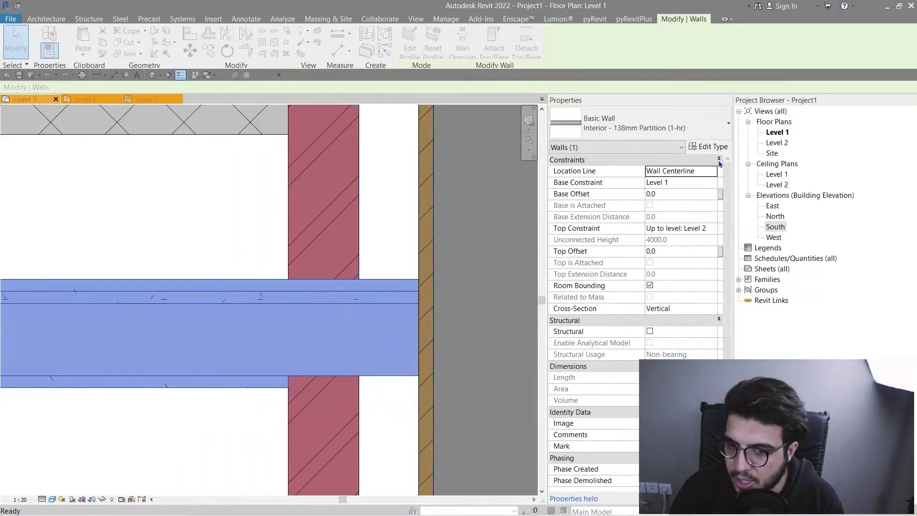
click(708, 147)
click(637, 160)
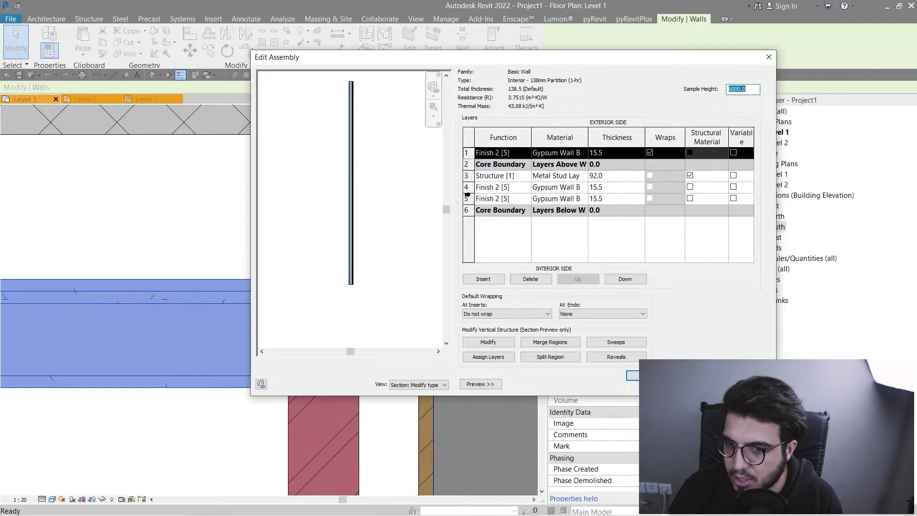
click(467, 197)
click(623, 280)
click(480, 188)
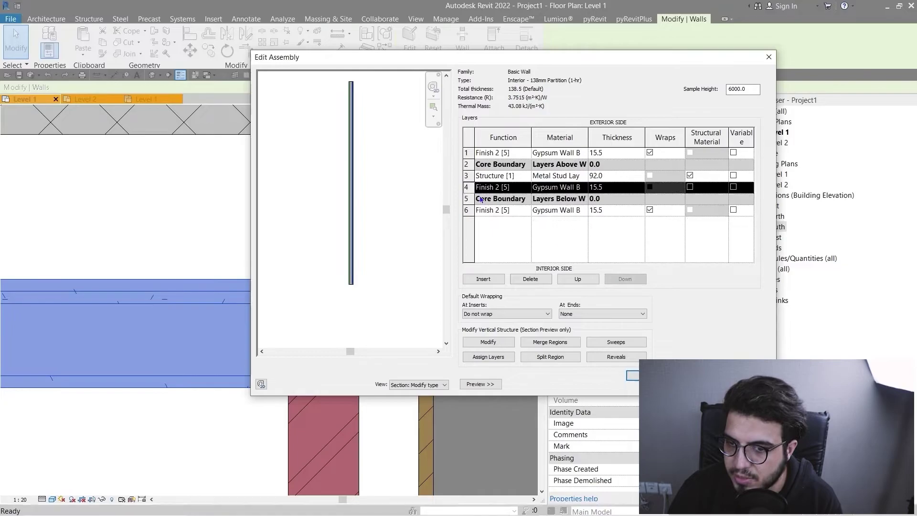
click(626, 280)
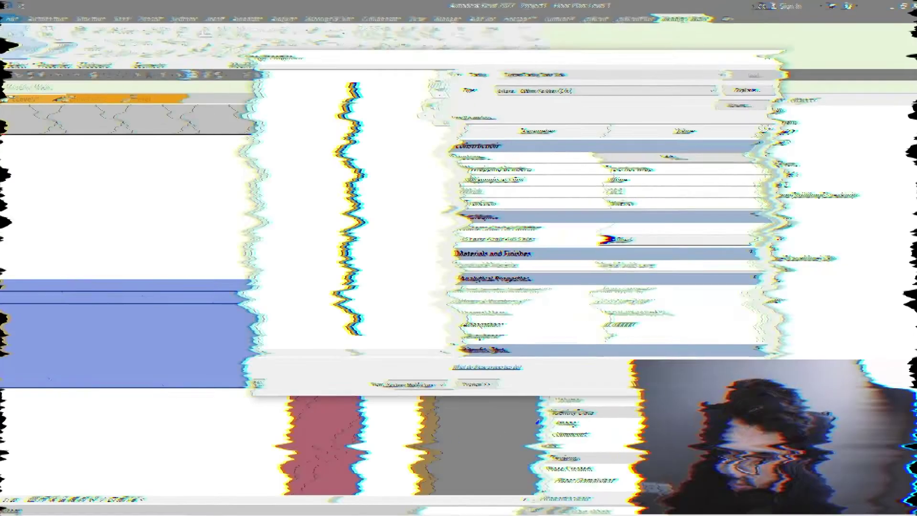
Step: Delete the diagonal interior partition that runs into the inner corner of the thick brick-and-stud walls
scroll(325, 410, down, 2)
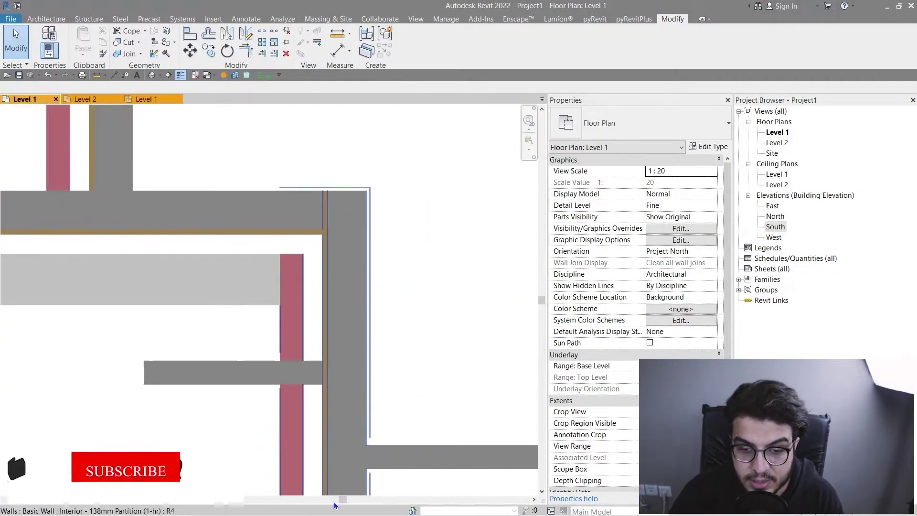
middle_drag(375, 478, 357, 359)
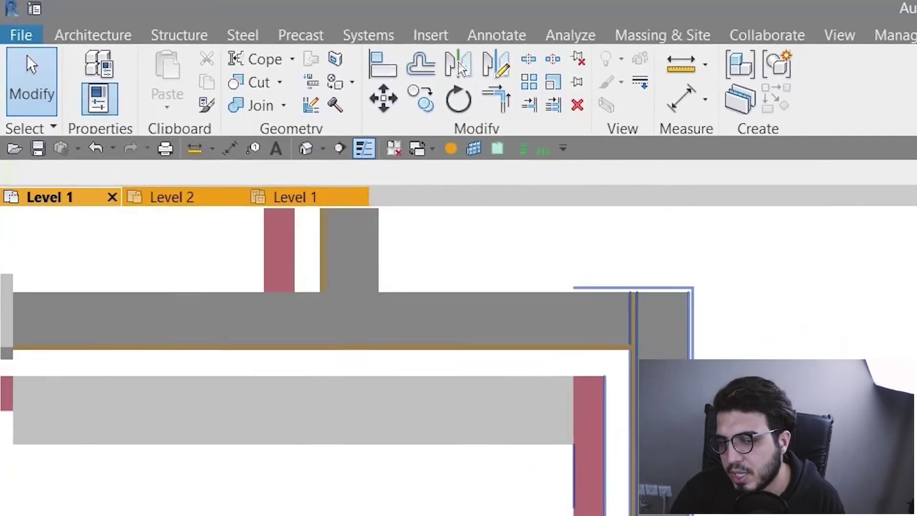
scroll(327, 273, down, 3)
middle_drag(325, 398, 352, 352)
scroll(348, 348, up, 6)
scroll(294, 285, down, 2)
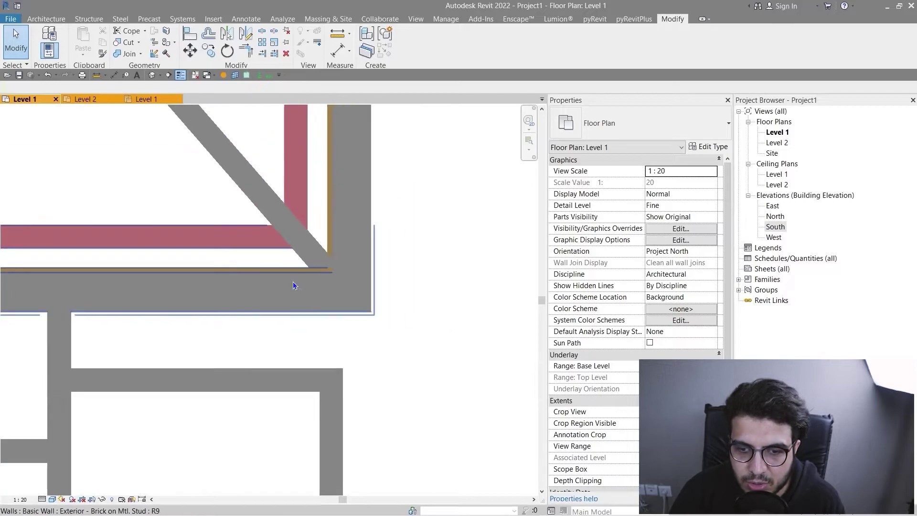
scroll(296, 336, up, 3)
click(338, 322)
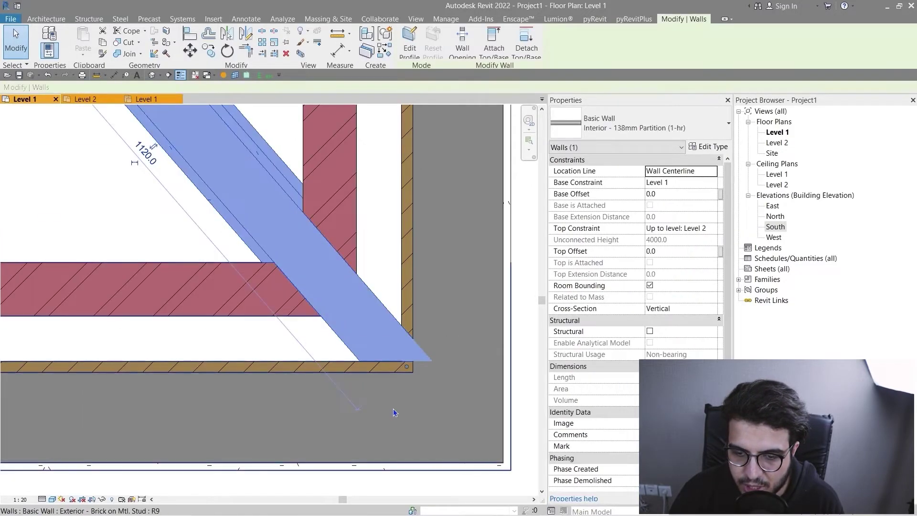
key(Escape)
scroll(388, 407, down, 3)
middle_drag(388, 407, 328, 364)
click(239, 257)
key(Delete)
scroll(239, 265, down, 1)
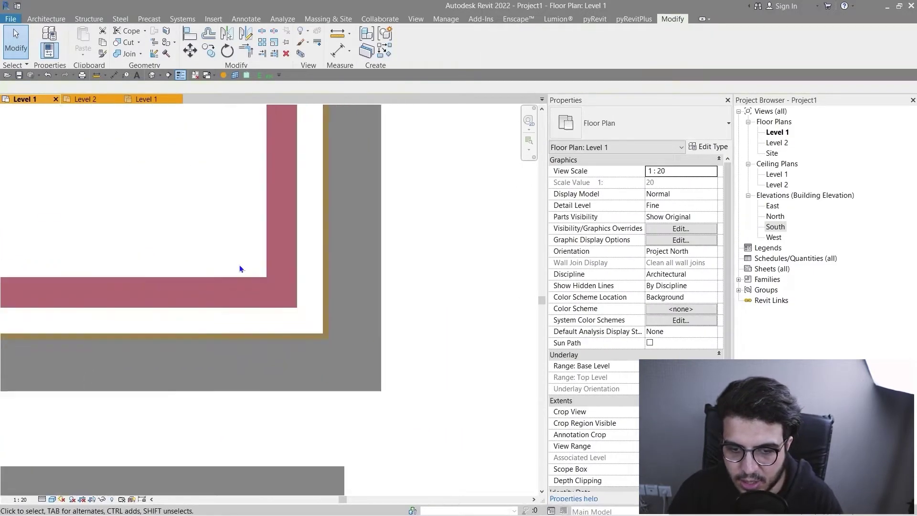
Step: In the Exterior - Brick on Mtl. Stud wall's assembly, move the plywood layer above the core boundary, set its function to Substrate [2], and apply
scroll(239, 265, down, 3)
middle_drag(239, 265, 285, 388)
click(328, 425)
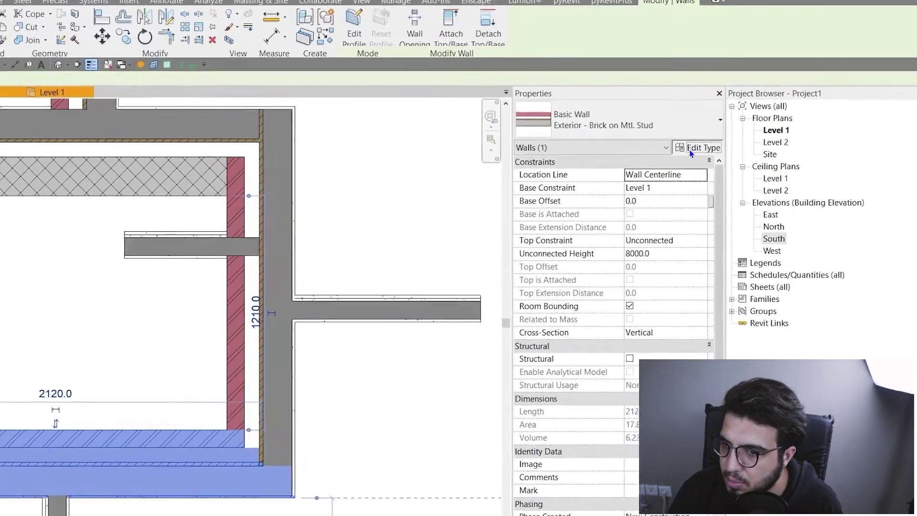
click(708, 147)
click(630, 163)
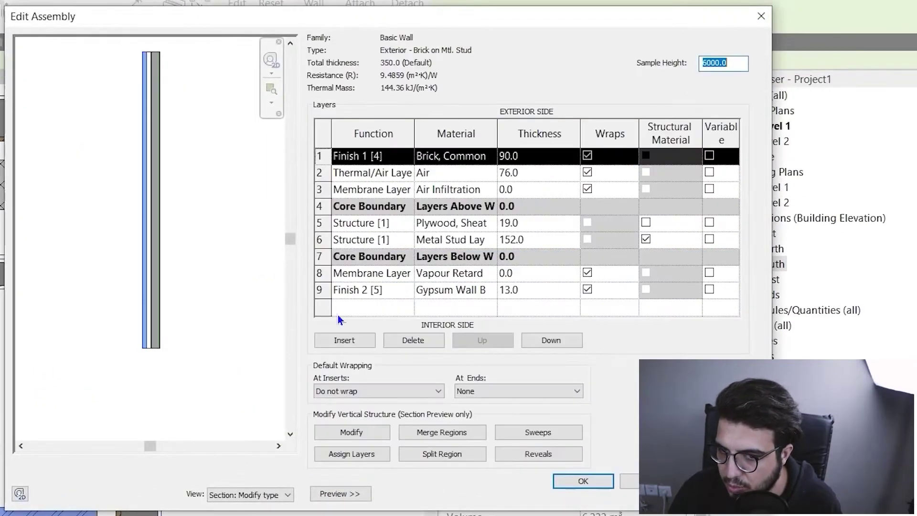
click(323, 223)
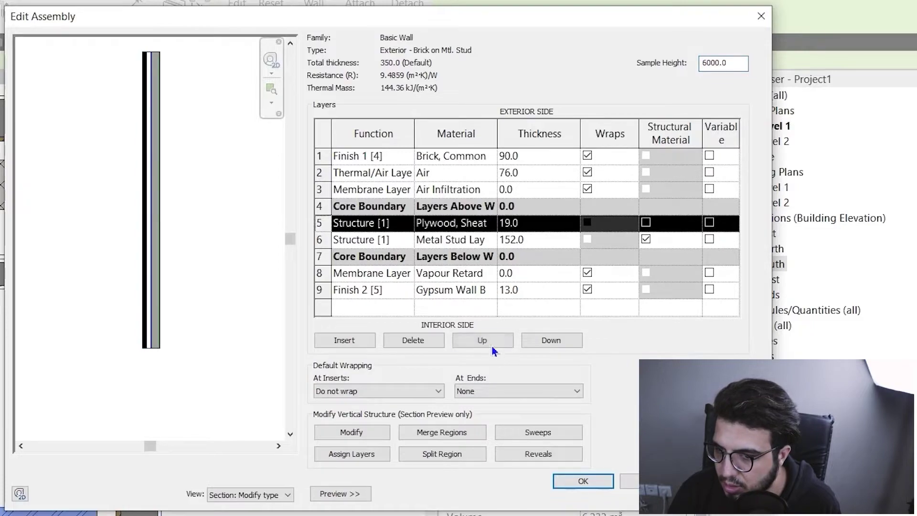
click(491, 342)
click(405, 208)
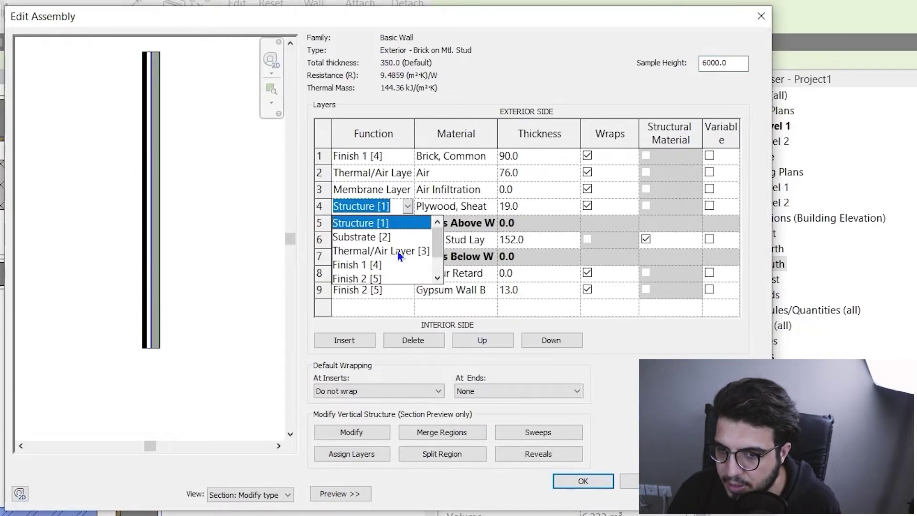
click(392, 237)
click(568, 483)
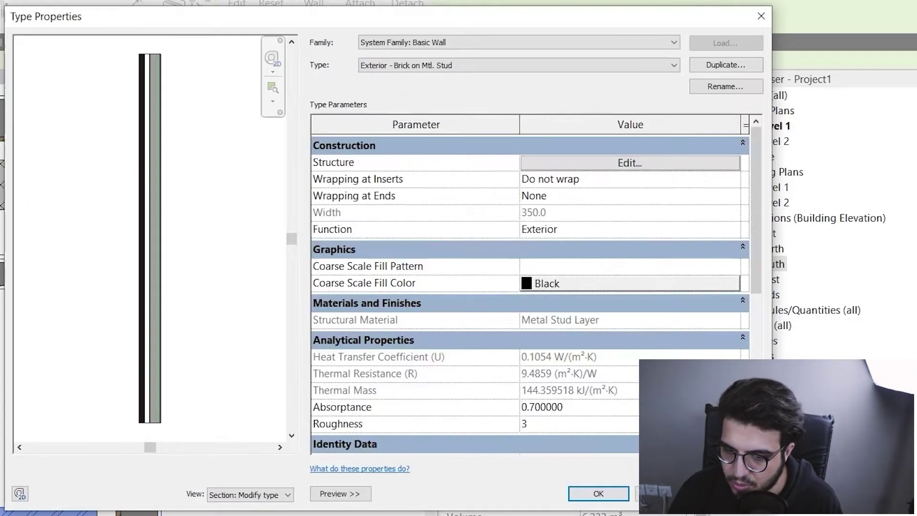
click(589, 498)
click(313, 491)
Step: Draw an Interior - 138mm Partition (1-hr) wall about 1400 mm long, diagonally at about 137° from the thick walls' corner
scroll(548, 298, up, 2)
middle_drag(393, 395, 461, 248)
scroll(548, 298, down, 3)
click(430, 374)
key(c)
key(s)
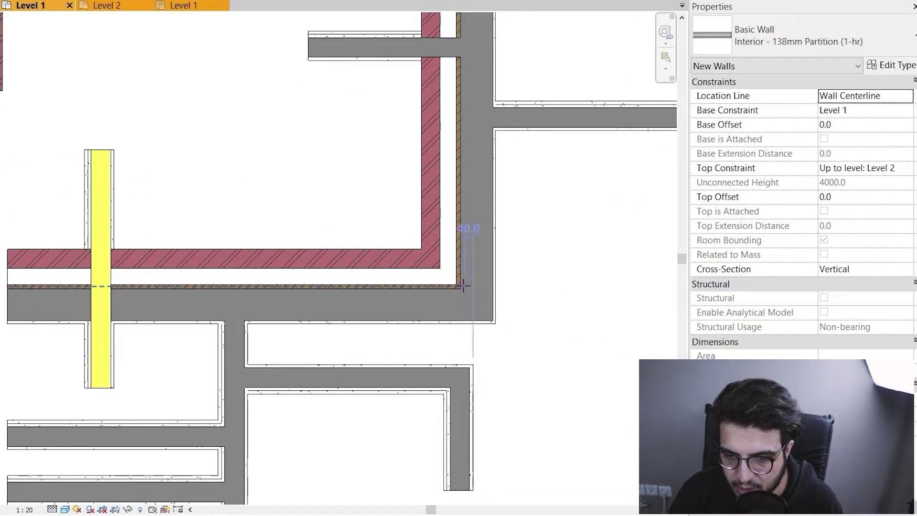
click(458, 285)
click(241, 78)
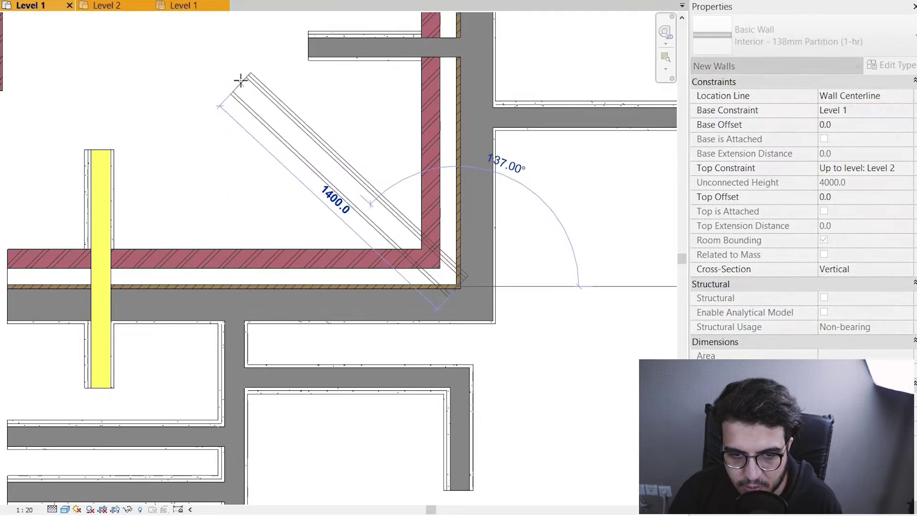
key(Escape)
key(Escape)
Step: Examine how the new diagonal partition's core and gypsum layers meet the brick, plywood and stud layers at the corner
scroll(420, 286, down, 5)
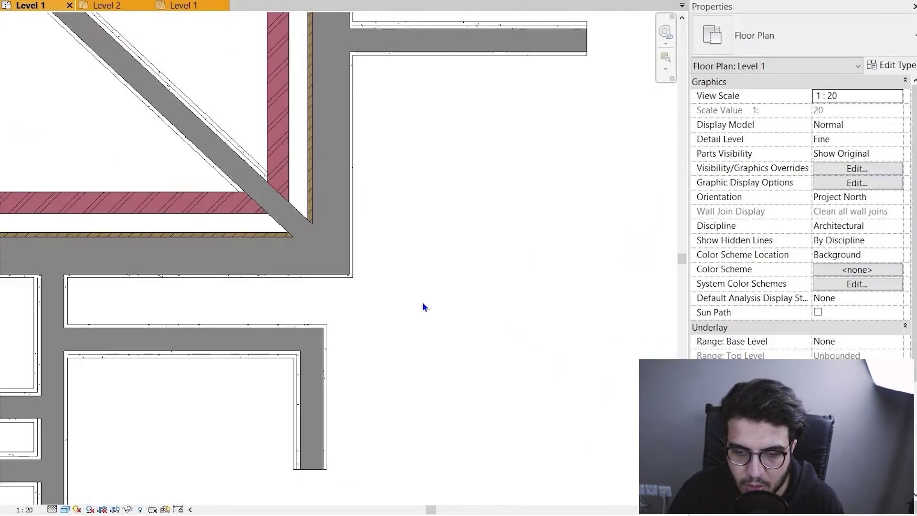
scroll(377, 339, up, 4)
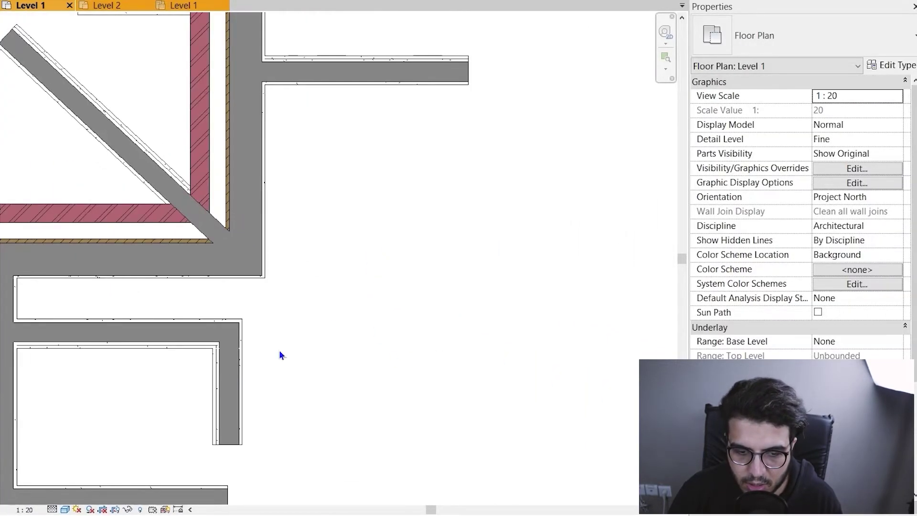
middle_drag(197, 382, 402, 358)
scroll(413, 331, up, 4)
scroll(399, 321, down, 4)
mouse_move(248, 336)
middle_down()
mouse_move(296, 346)
mouse_move(302, 359)
middle_up()
scroll(435, 340, up, 2)
middle_drag(567, 288, 518, 312)
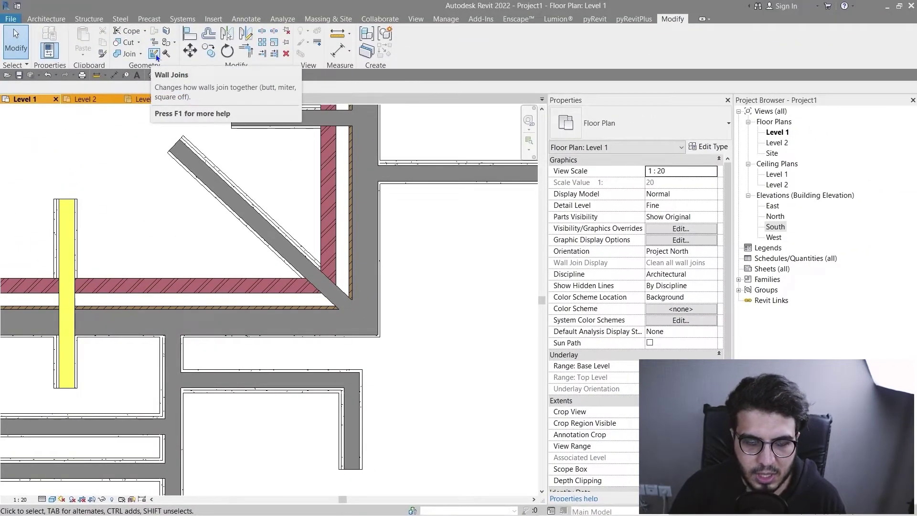
Step: Pick the three-wall join where the diagonal partition meets the thick walls' corner for editing with the Wall Joins tool
scroll(113, 204, down, 3)
middle_drag(113, 204, 240, 213)
scroll(362, 174, up, 3)
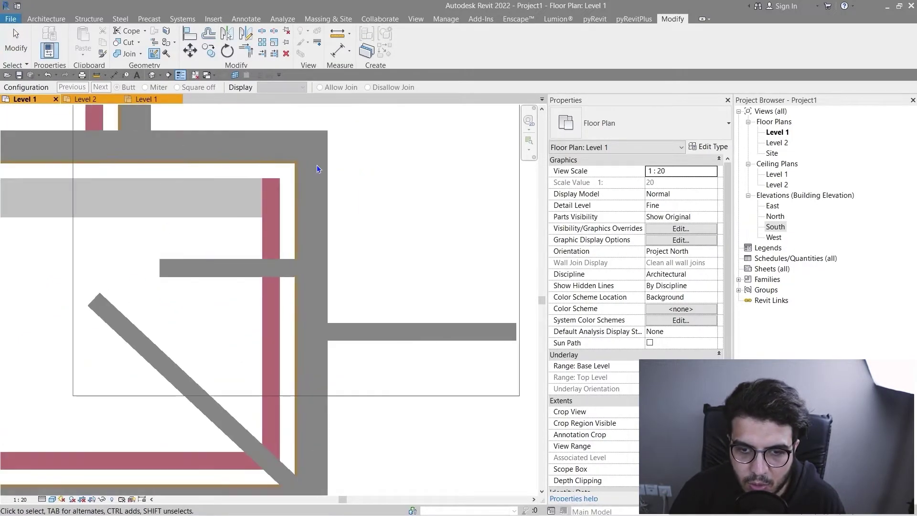
middle_drag(333, 164, 395, 306)
scroll(194, 277, up, 2)
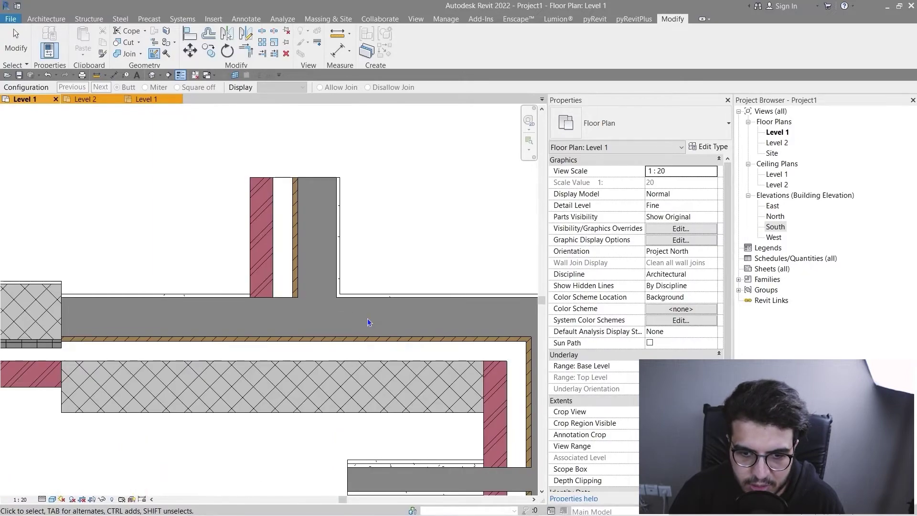
scroll(313, 312, down, 3)
mouse_move(497, 458)
middle_down()
mouse_move(170, 254)
mouse_move(313, 283)
middle_up()
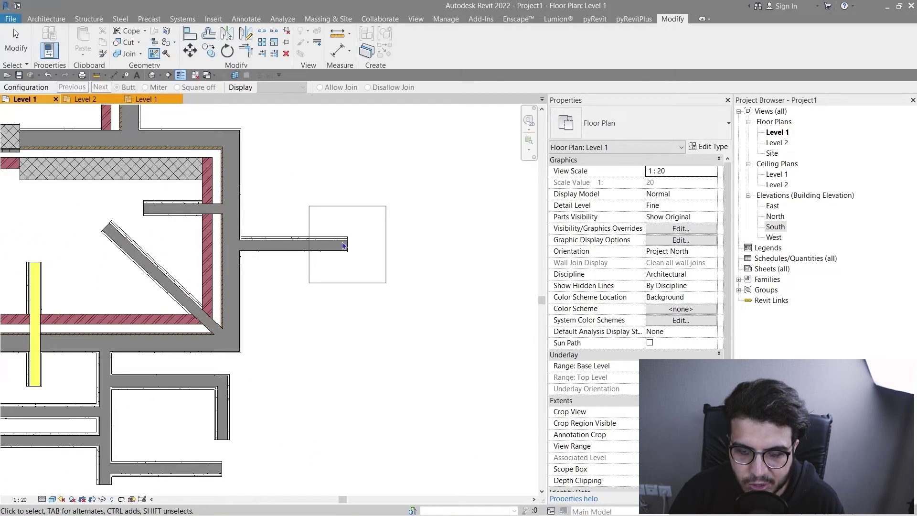
scroll(254, 279, up, 5)
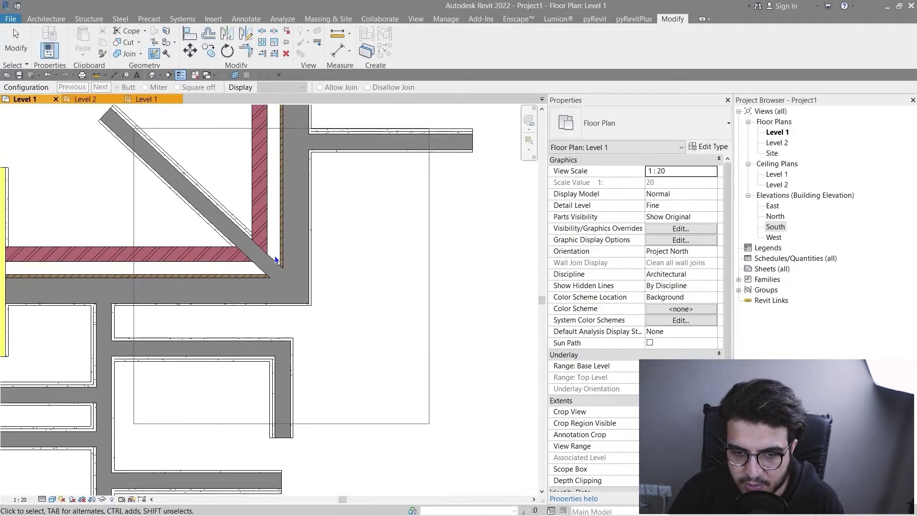
scroll(253, 280, down, 3)
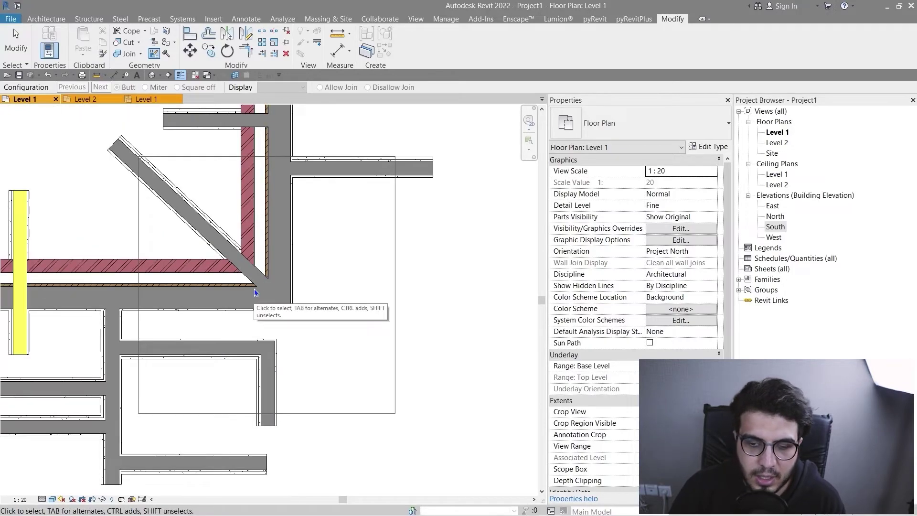
scroll(257, 292, up, 3)
scroll(258, 293, down, 3)
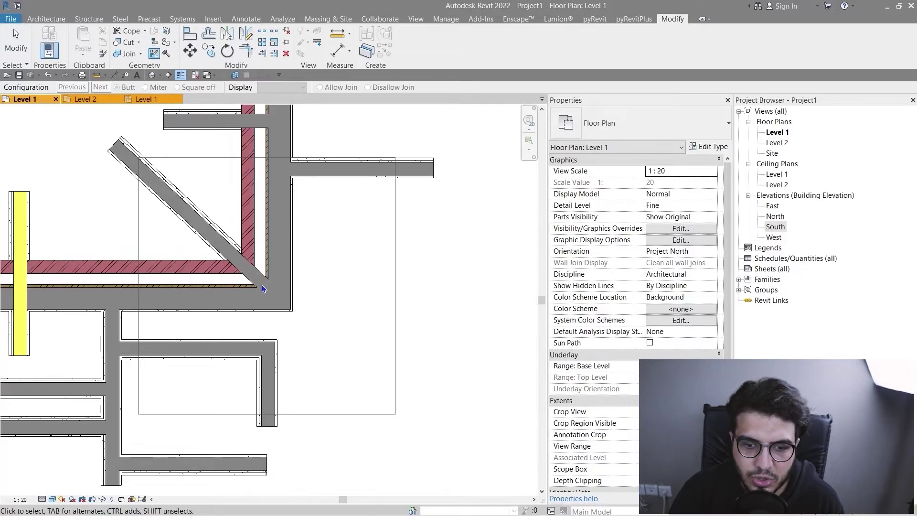
click(262, 283)
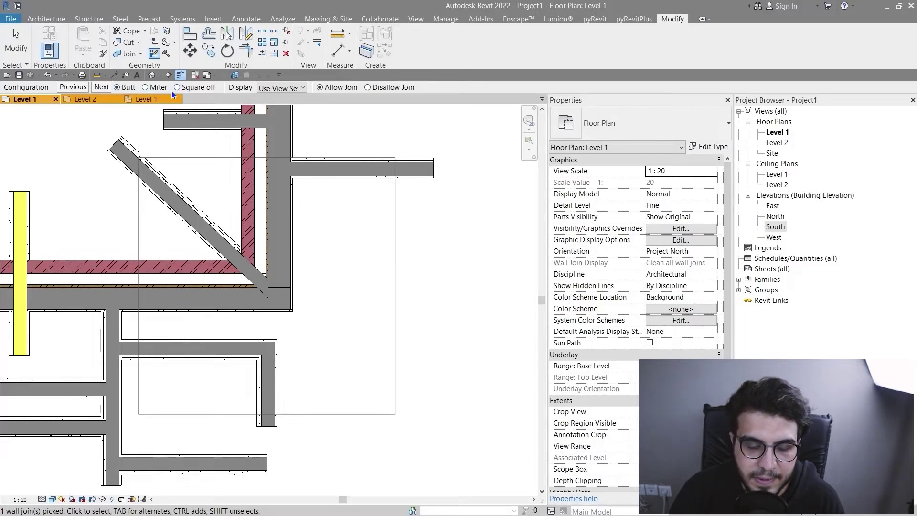
Step: Inspect the butt lines at the picked corner join and set its configuration to Miter
scroll(184, 273, up, 3)
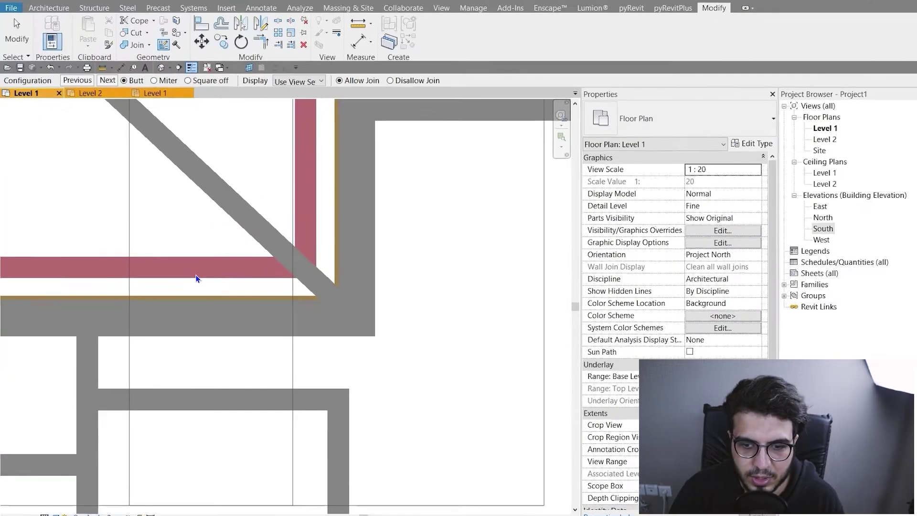
scroll(358, 311, up, 3)
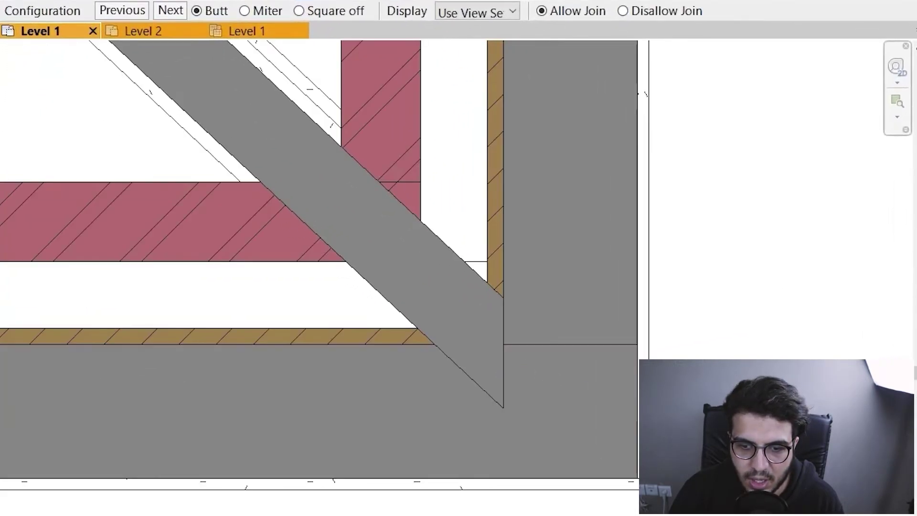
scroll(402, 327, down, 2)
middle_drag(378, 318, 317, 302)
scroll(496, 356, up, 4)
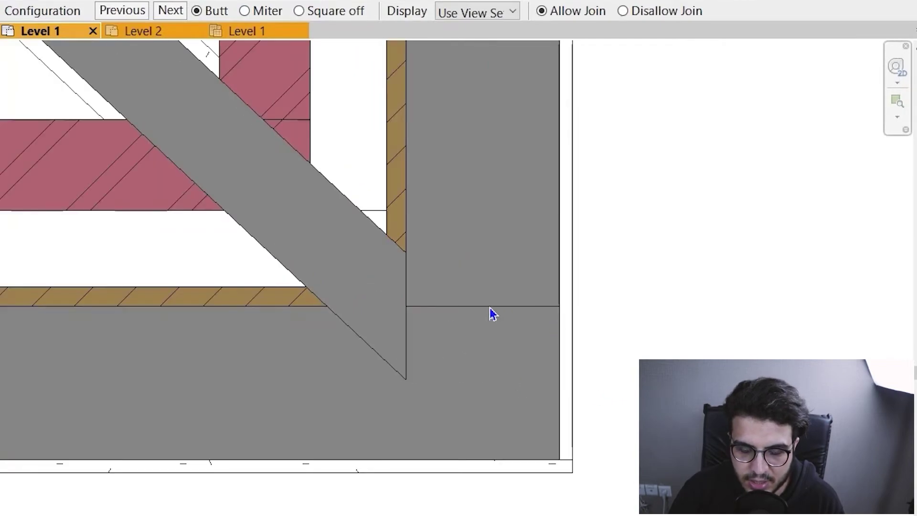
middle_drag(448, 346, 457, 349)
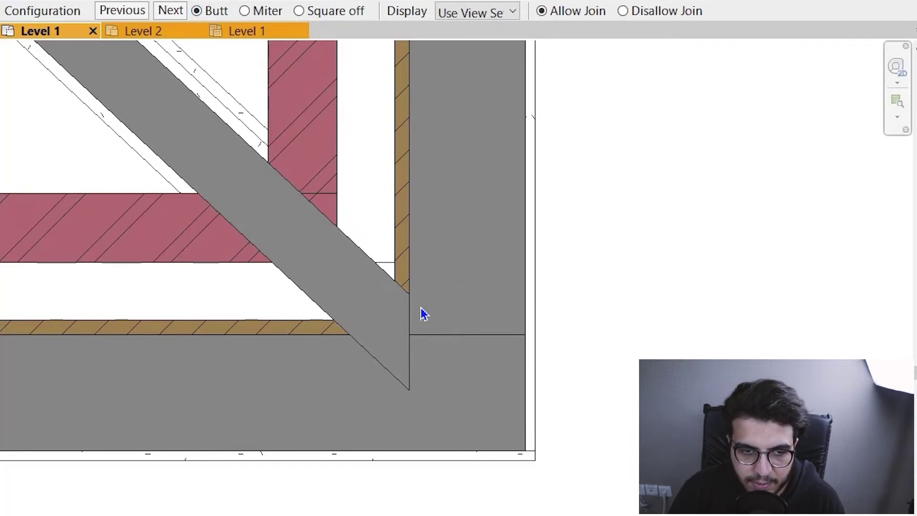
scroll(368, 205, down, 2)
middle_drag(368, 205, 380, 239)
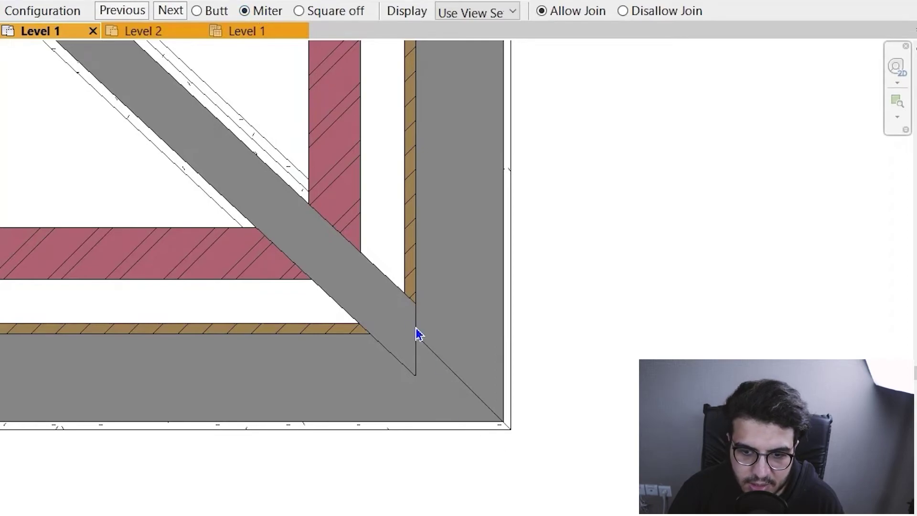
middle_drag(354, 333, 304, 348)
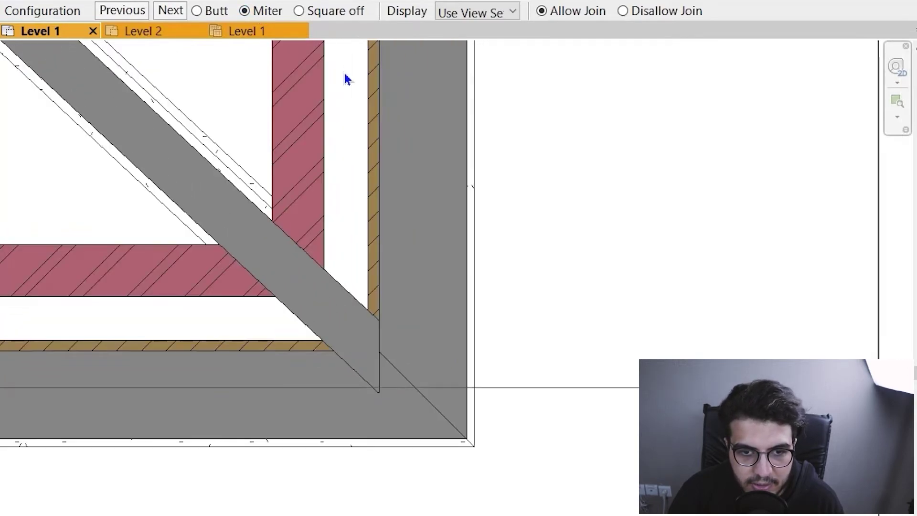
Step: Try the Square off configuration on the corner join and check how it cuts the diagonal partition and the brick layers
click(337, 11)
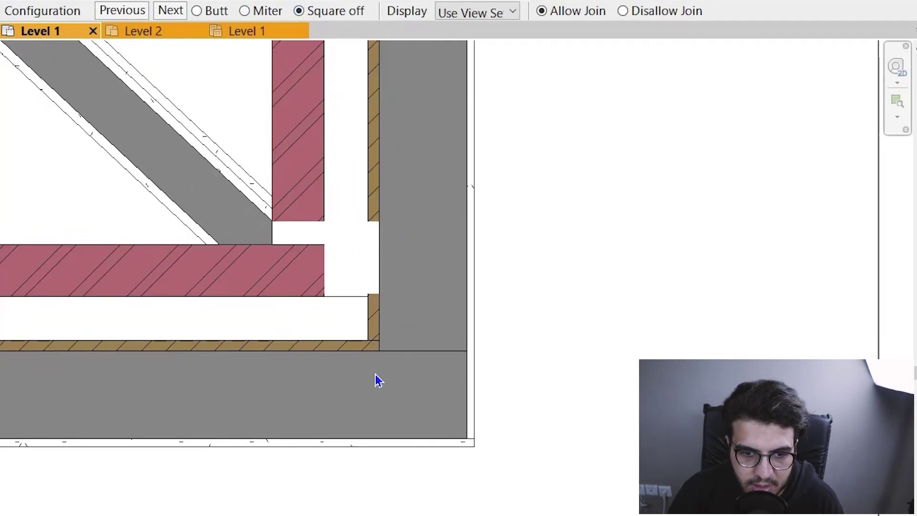
scroll(354, 354, down, 3)
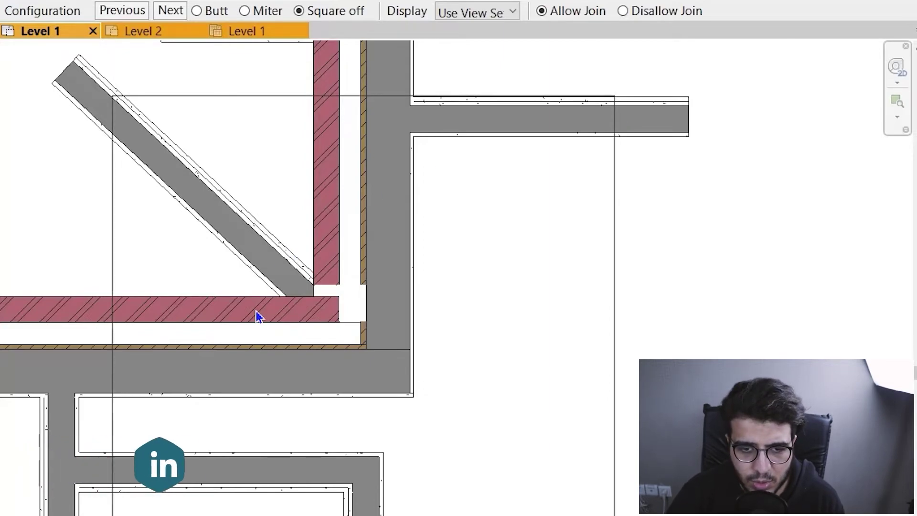
scroll(214, 316, up, 3)
scroll(395, 367, down, 2)
middle_drag(401, 375, 355, 419)
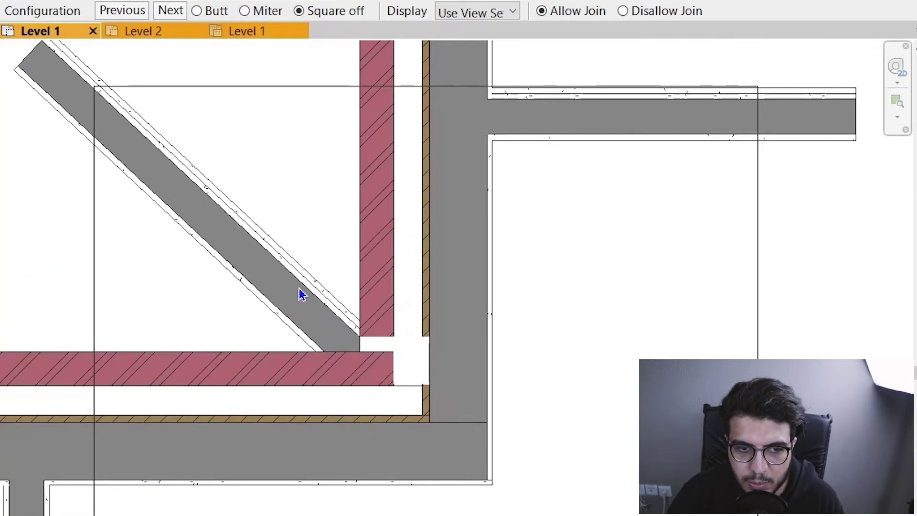
Step: Set the corner join back to Miter and cycle through the available miter configurations of the three walls
click(252, 11)
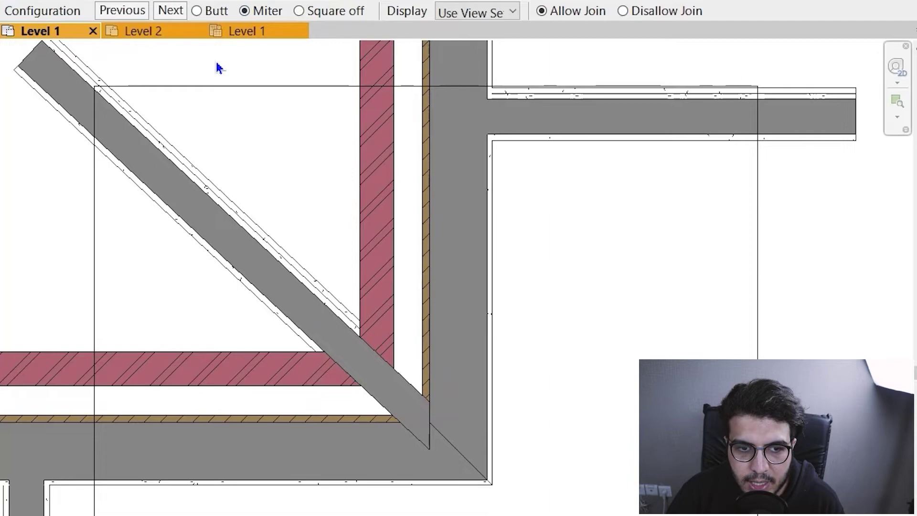
click(174, 10)
click(173, 10)
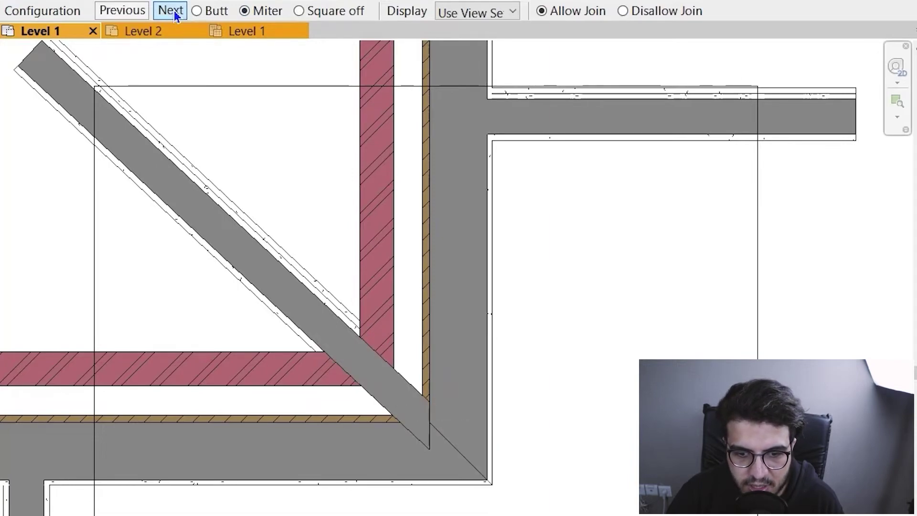
click(174, 10)
click(173, 10)
click(174, 10)
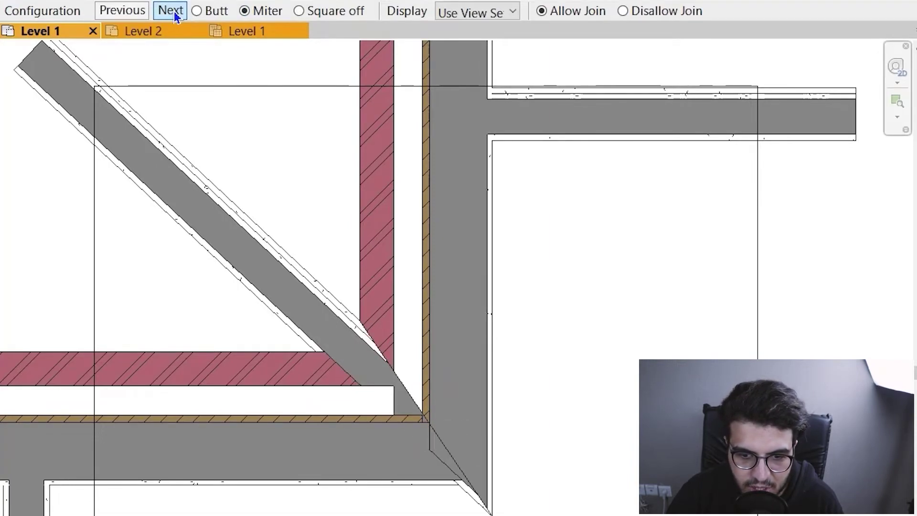
click(174, 11)
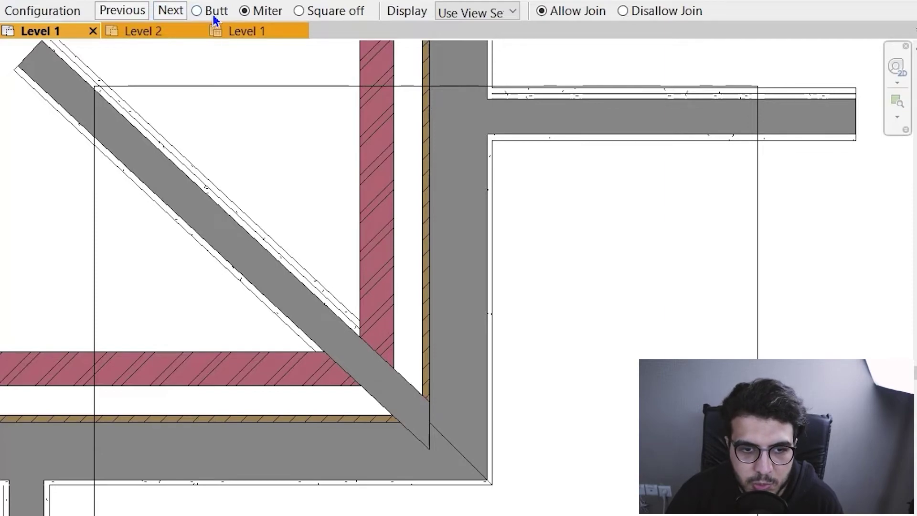
Step: Set the three-wall corner join to Butt, cycle through its available butt configurations, and finish editing the join
click(212, 13)
click(175, 10)
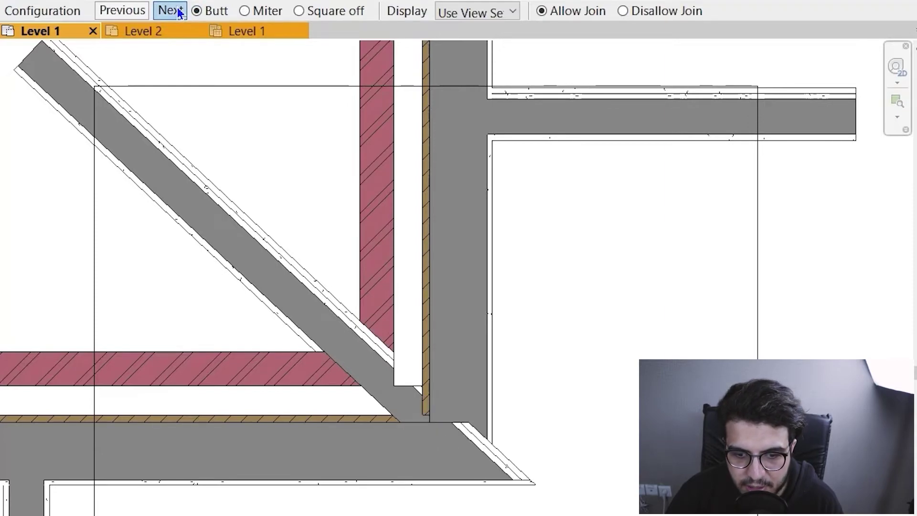
click(178, 12)
click(178, 12)
click(177, 12)
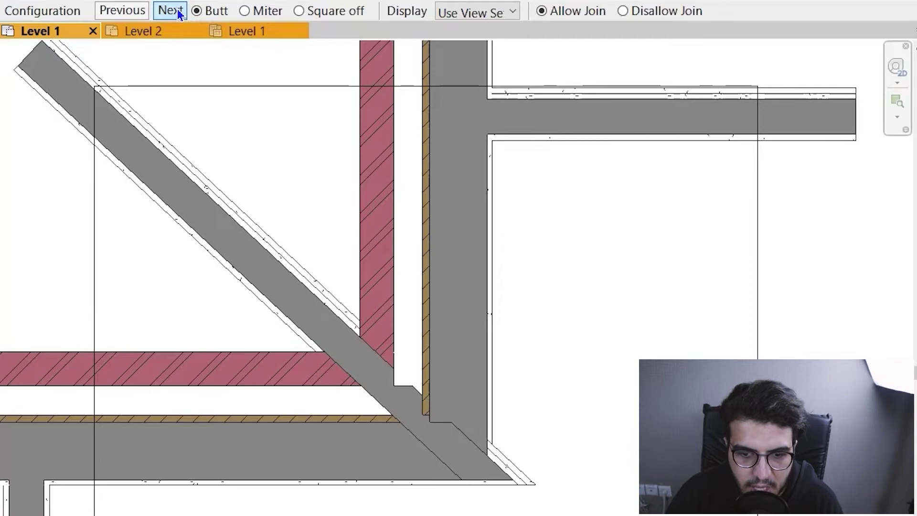
click(176, 9)
click(177, 10)
click(177, 10)
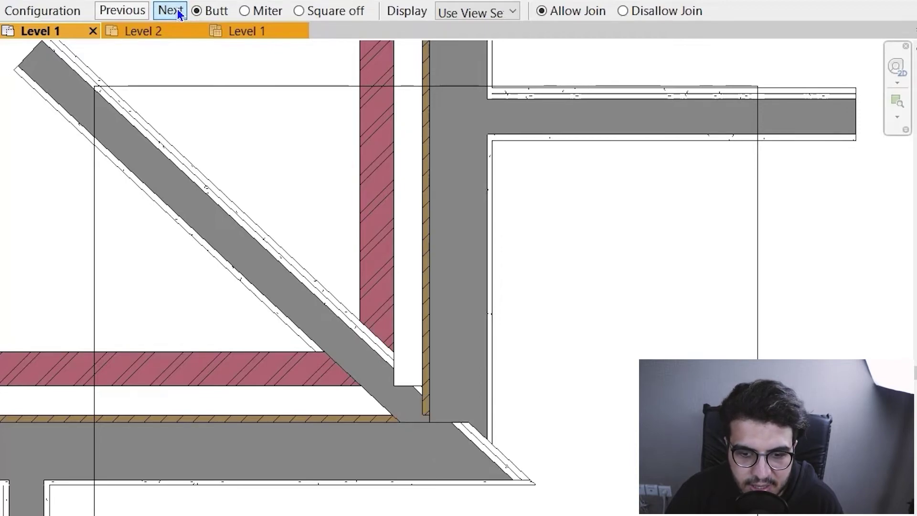
click(177, 10)
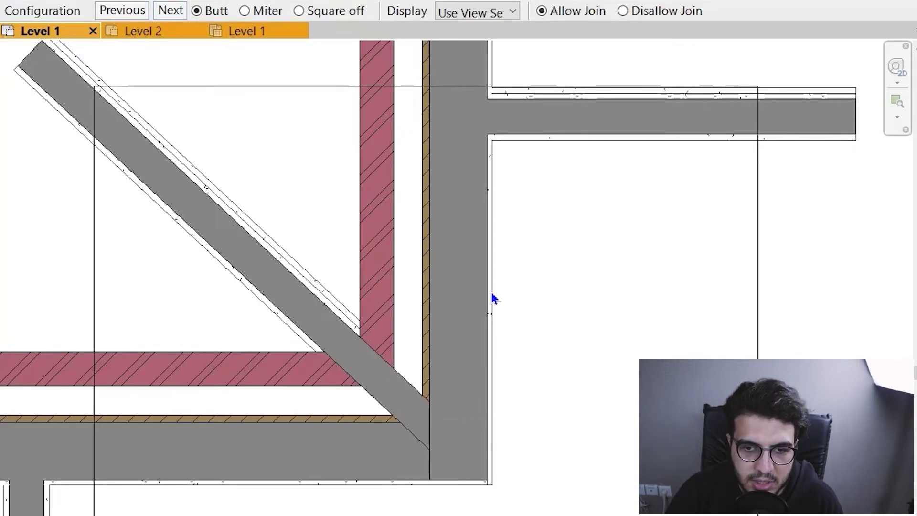
scroll(494, 298, down, 5)
key(Escape)
Step: Look over the other wall joins in the Level 1 plan and check the extent of the diagonal partition
scroll(443, 437, down, 3)
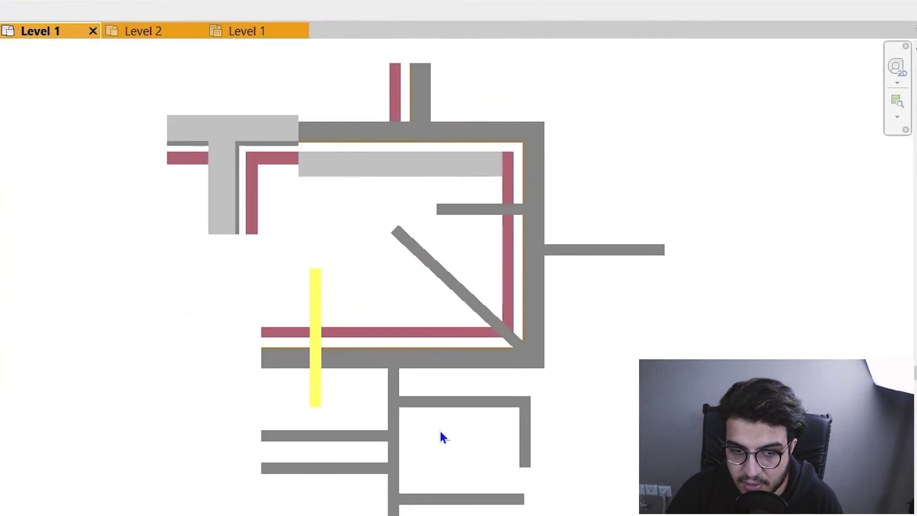
middle_drag(441, 429, 558, 514)
scroll(523, 210, up, 3)
scroll(487, 269, up, 1)
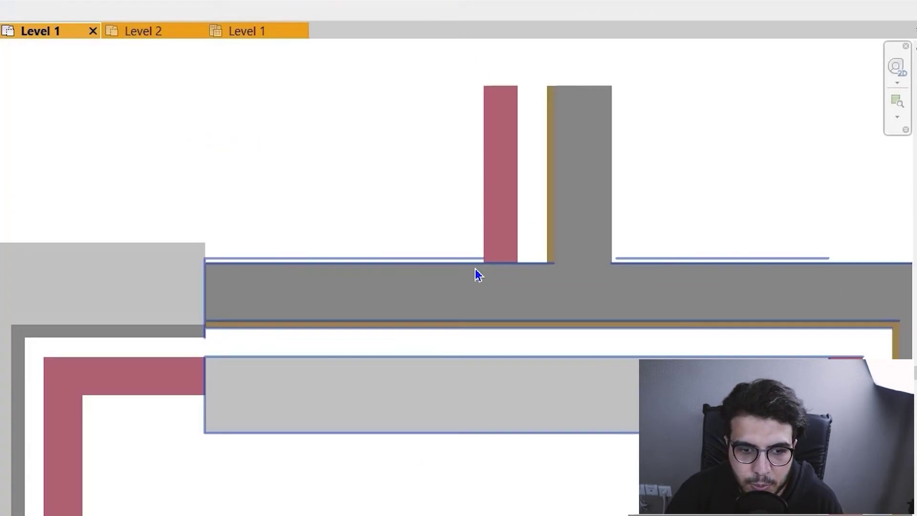
scroll(477, 269, down, 5)
middle_drag(273, 316, 436, 317)
scroll(511, 372, up, 5)
scroll(511, 371, down, 4)
middle_drag(471, 400, 141, 152)
middle_drag(587, 515, 467, 487)
scroll(418, 392, up, 5)
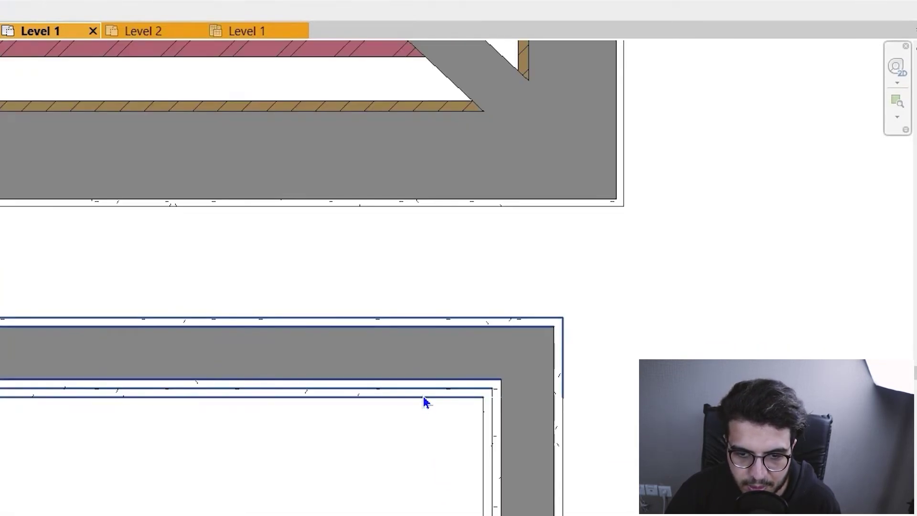
scroll(425, 402, down, 3)
middle_drag(159, 368, 258, 424)
click(412, 241)
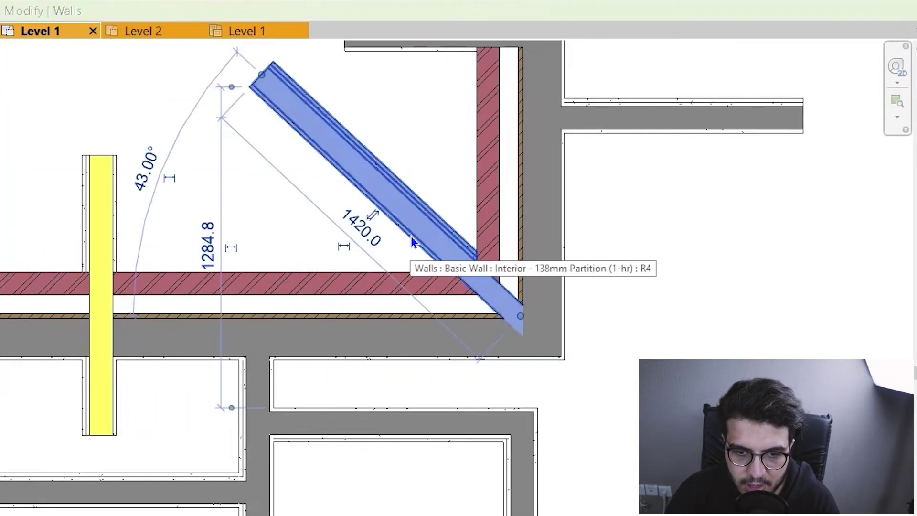
middle_drag(568, 450, 457, 424)
click(520, 433)
middle_drag(515, 490, 408, 443)
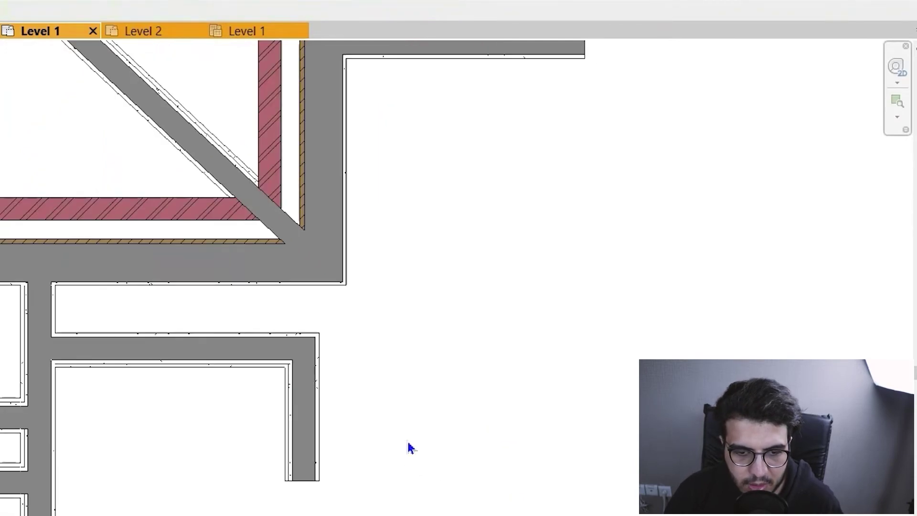
Step: Draw two chained walls like the existing interior partition in the empty area beside the plan, meeting in a V, the second leg sloping 25°
click(275, 368)
key(c)
key(s)
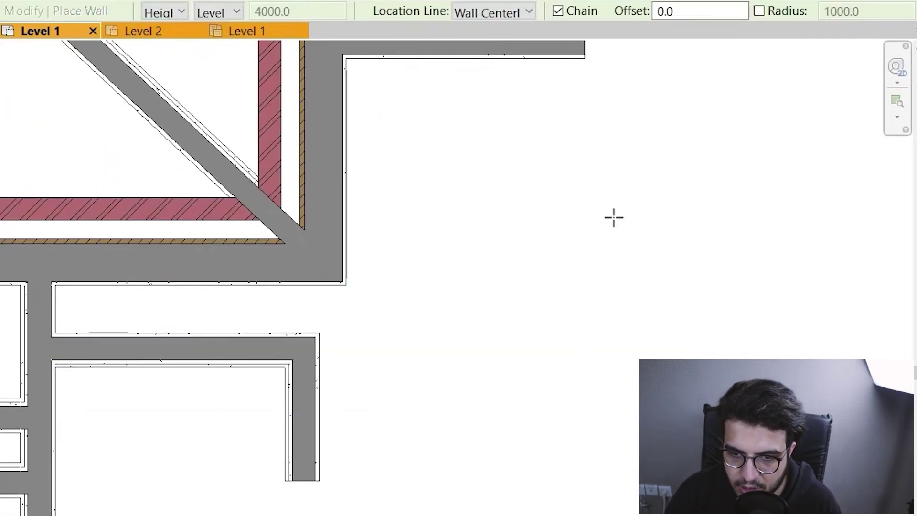
click(613, 218)
click(482, 352)
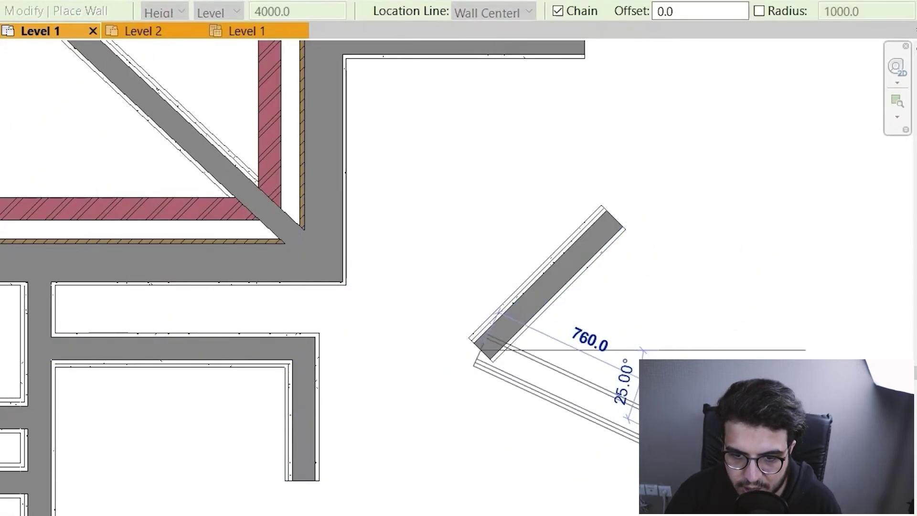
click(637, 430)
key(Escape)
key(Escape)
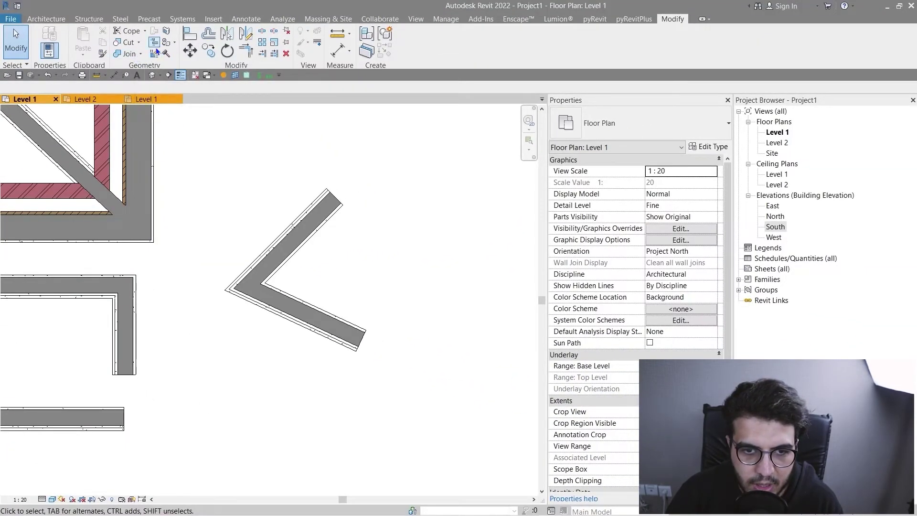
Step: Pick the V-shaped join of the two new walls with the Wall Joins tool and cycle its butt configuration
scroll(248, 216, up, 2)
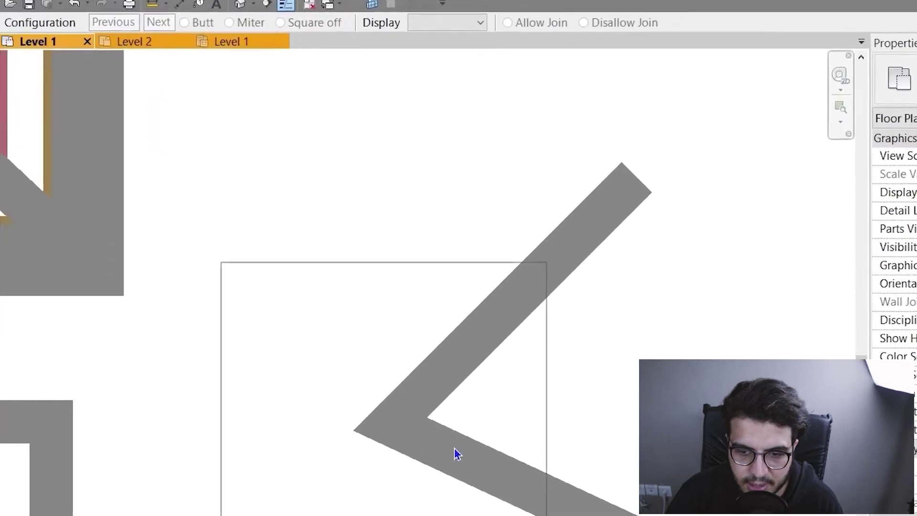
click(285, 355)
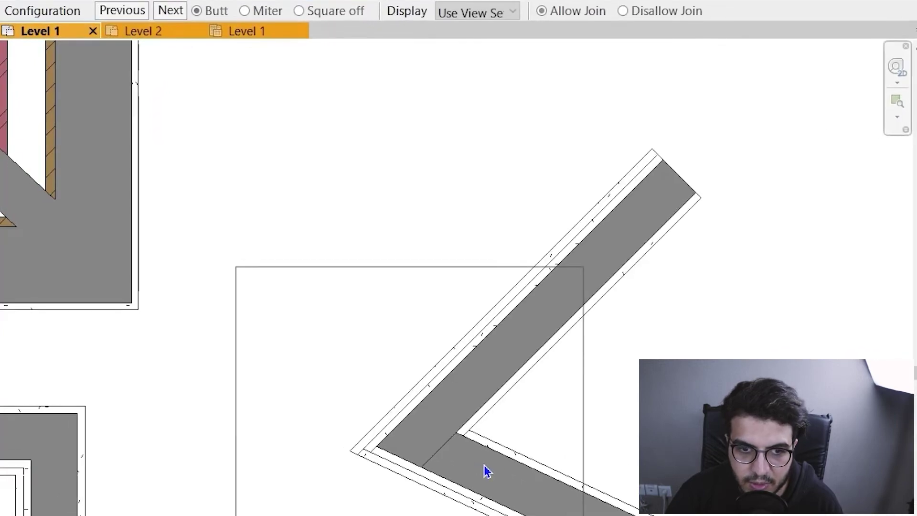
scroll(285, 355, down, 2)
middle_drag(361, 339, 320, 290)
scroll(365, 372, up, 3)
middle_drag(387, 367, 273, 311)
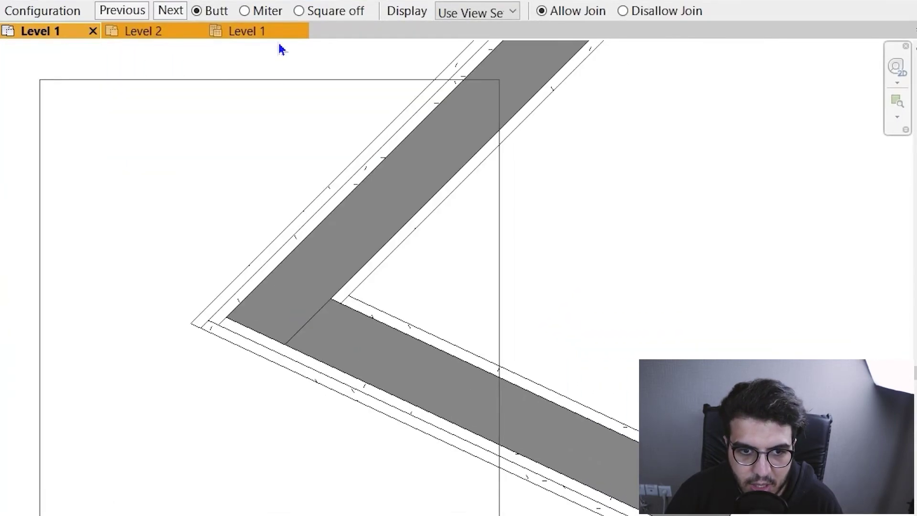
click(164, 11)
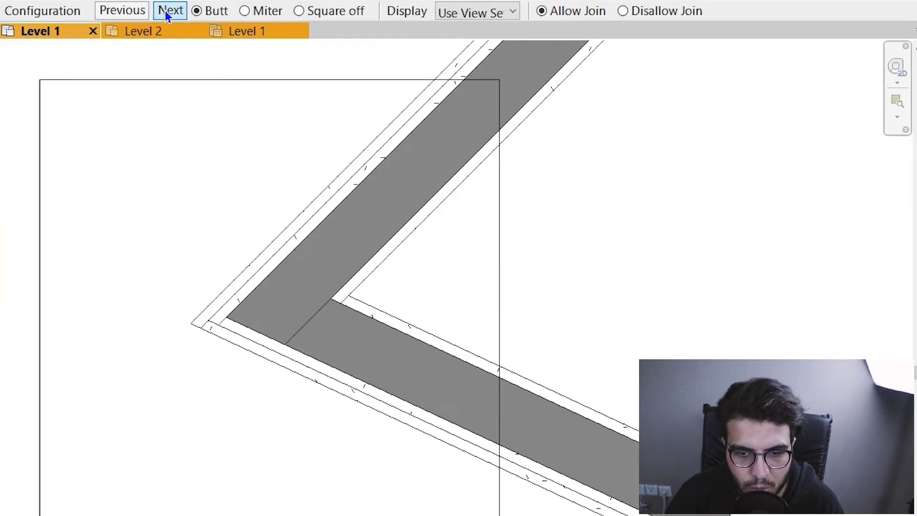
Step: Try the Miter configuration on the V-shaped join, inspect the cut line, and check for alternative miter configurations
click(253, 11)
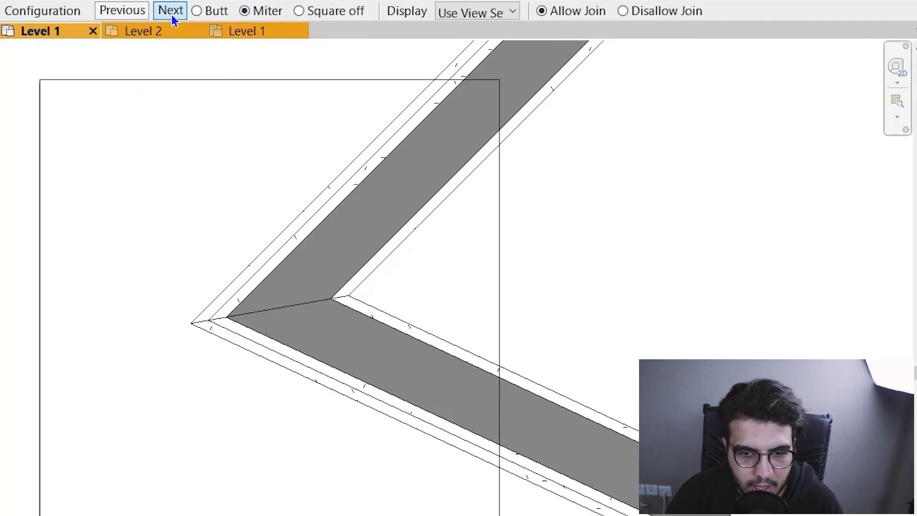
scroll(286, 319, down, 3)
scroll(307, 250, up, 2)
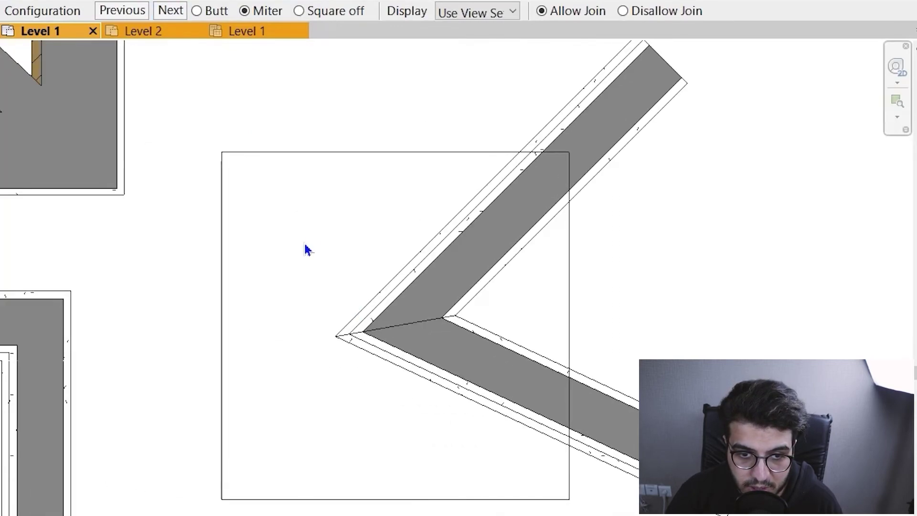
scroll(430, 320, up, 2)
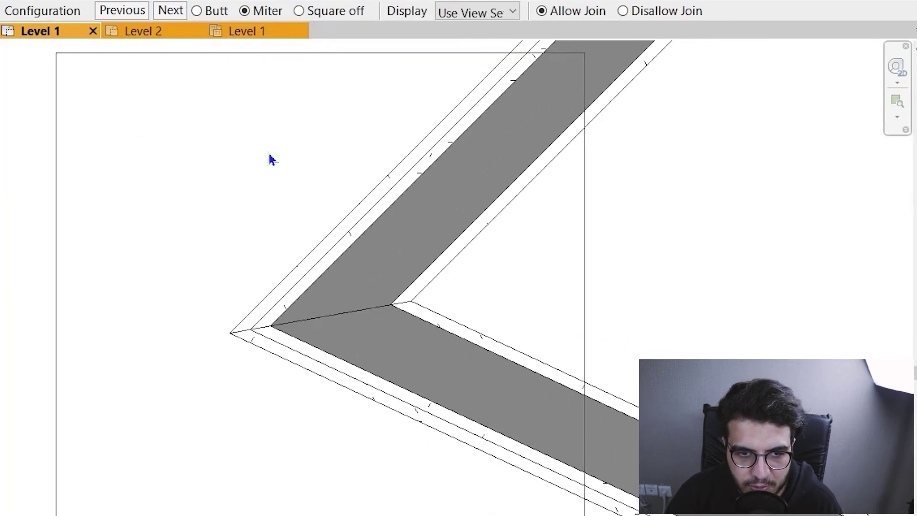
click(180, 13)
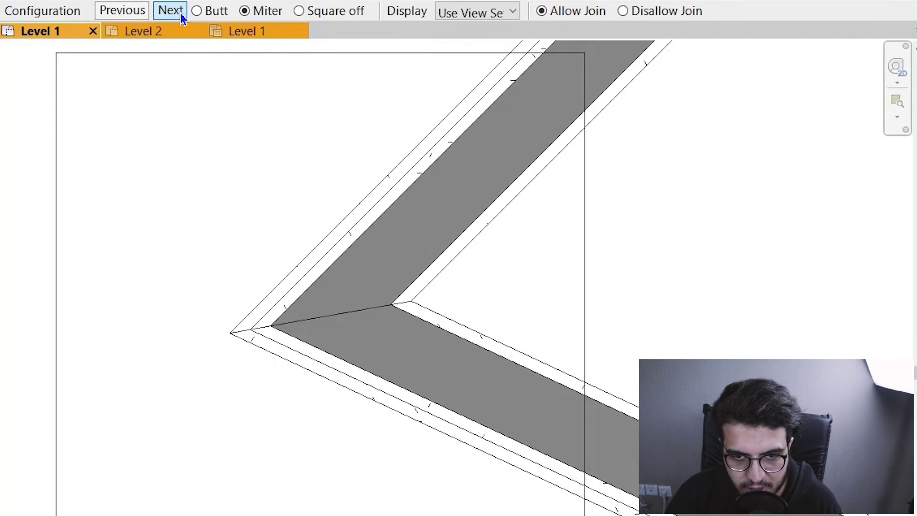
mouse_move(594, 262)
middle_down()
mouse_move(559, 263)
mouse_move(583, 264)
middle_up()
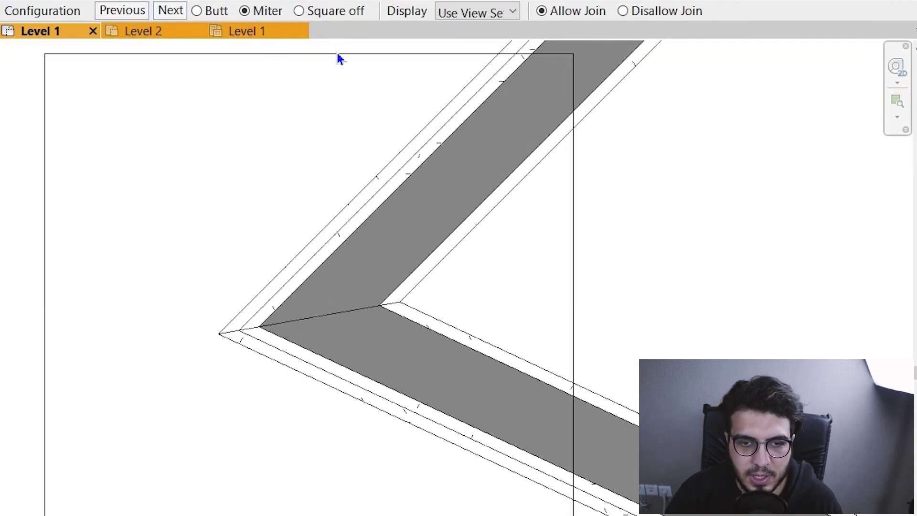
Step: Set the V-shaped join to Square off and cycle through the square-off configurations of the two walls
click(298, 11)
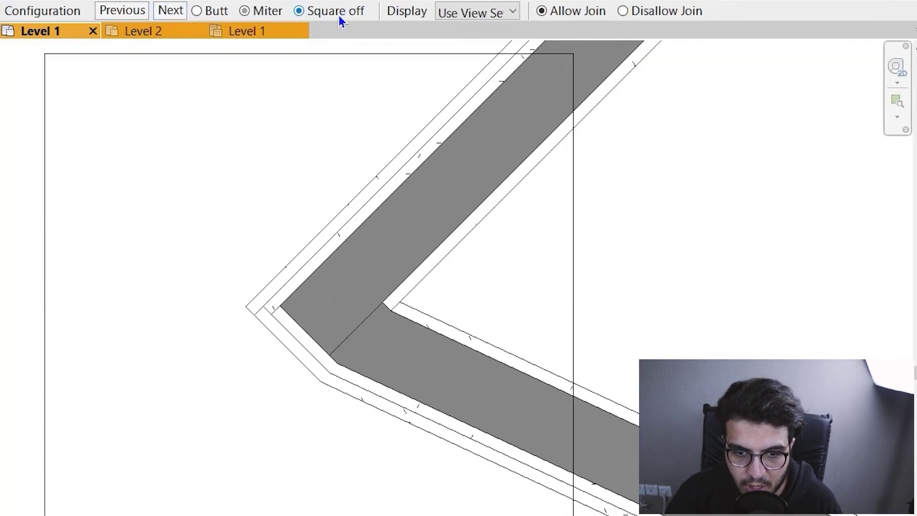
scroll(368, 444, down, 3)
scroll(322, 411, up, 3)
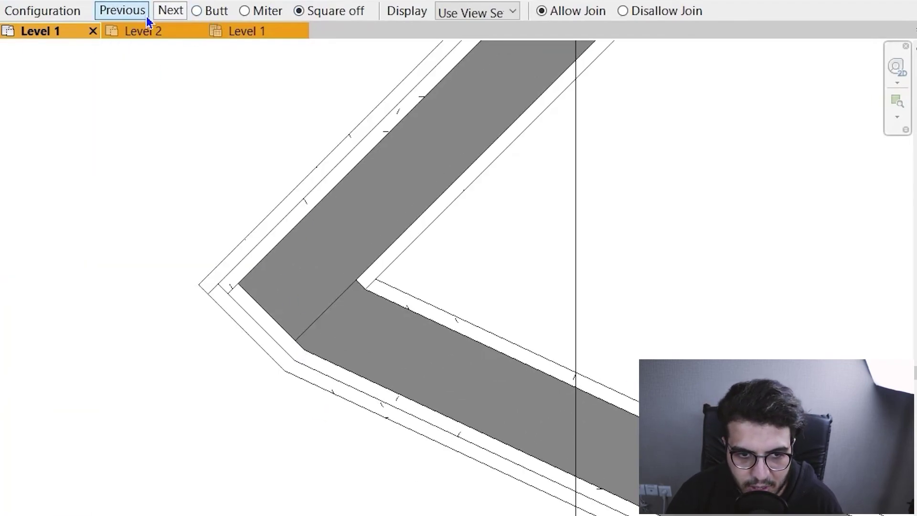
click(168, 9)
click(168, 10)
click(168, 9)
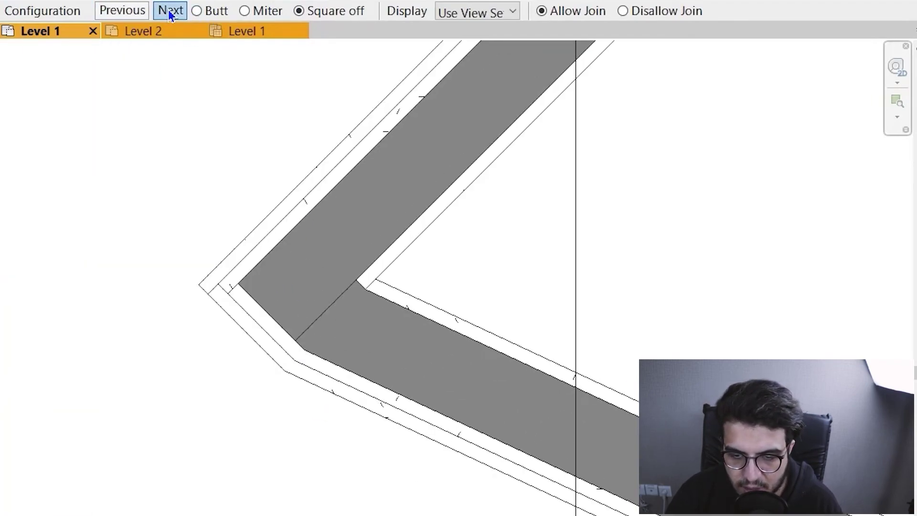
click(168, 10)
click(169, 9)
click(170, 9)
scroll(319, 245, down, 2)
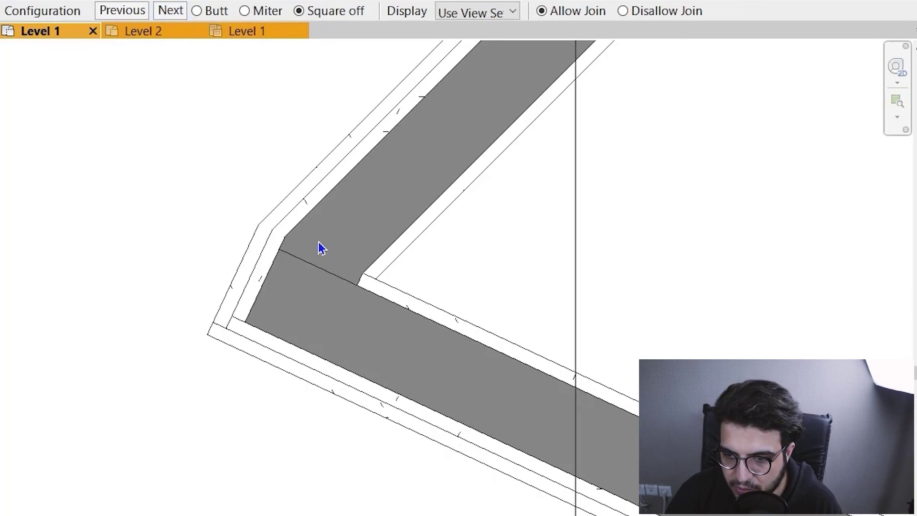
scroll(237, 343, down, 3)
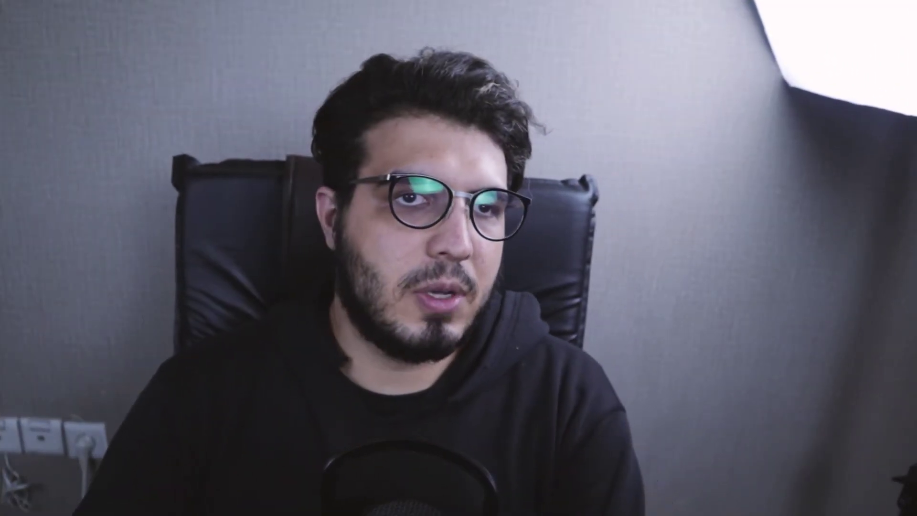